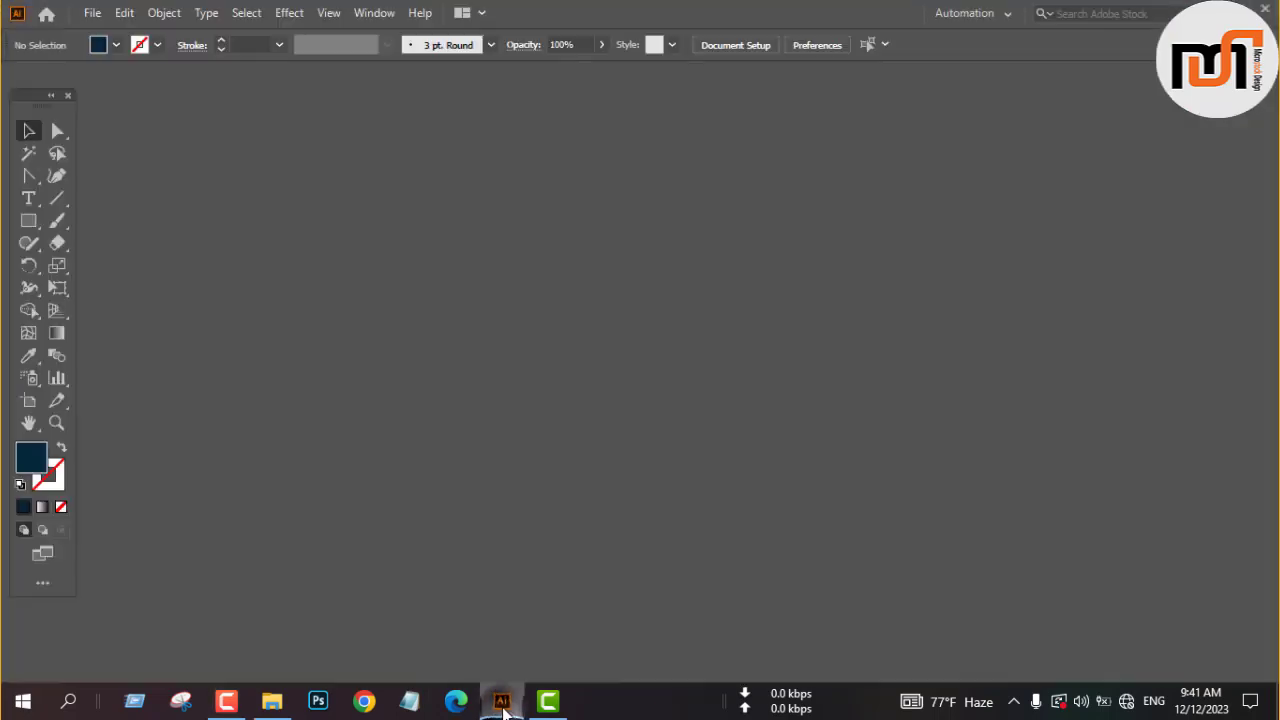
- Recolour the dark background square white by sampling the white area of the reference sheet with the Eyedropper
{"action": "scroll", "coordinate": [429, 363], "scroll_direction": "up", "scroll_amount": 4}
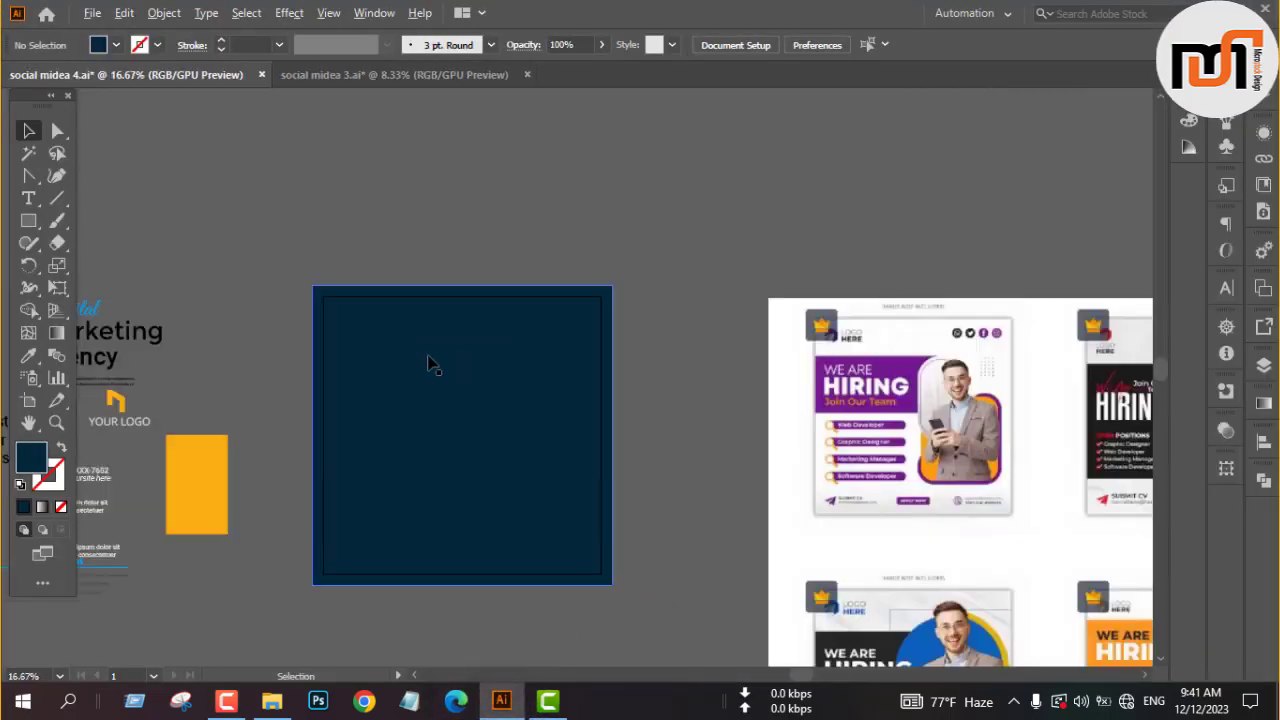
{"action": "scroll", "coordinate": [429, 363], "scroll_direction": "down", "scroll_amount": 3}
{"action": "scroll", "coordinate": [429, 363], "scroll_direction": "up", "scroll_amount": 2}
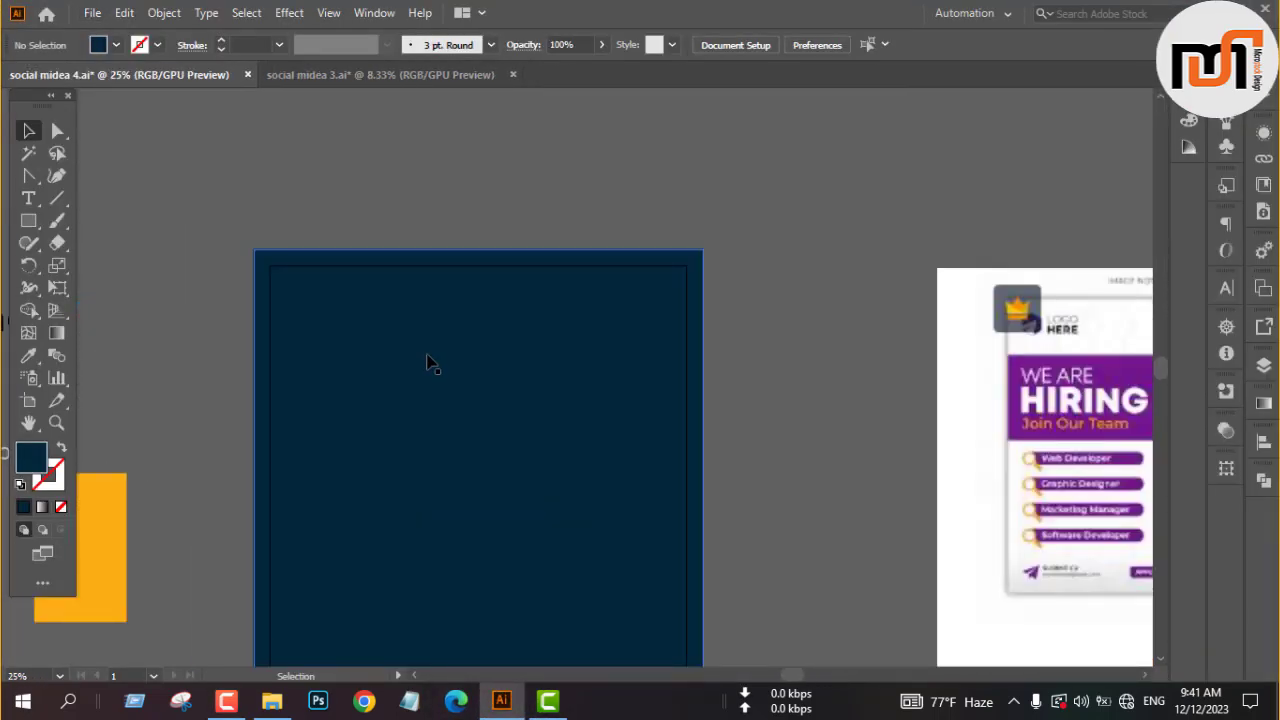
{"action": "scroll", "coordinate": [429, 363], "scroll_direction": "down", "scroll_amount": 1}
{"action": "left_click", "coordinate": [504, 440]}
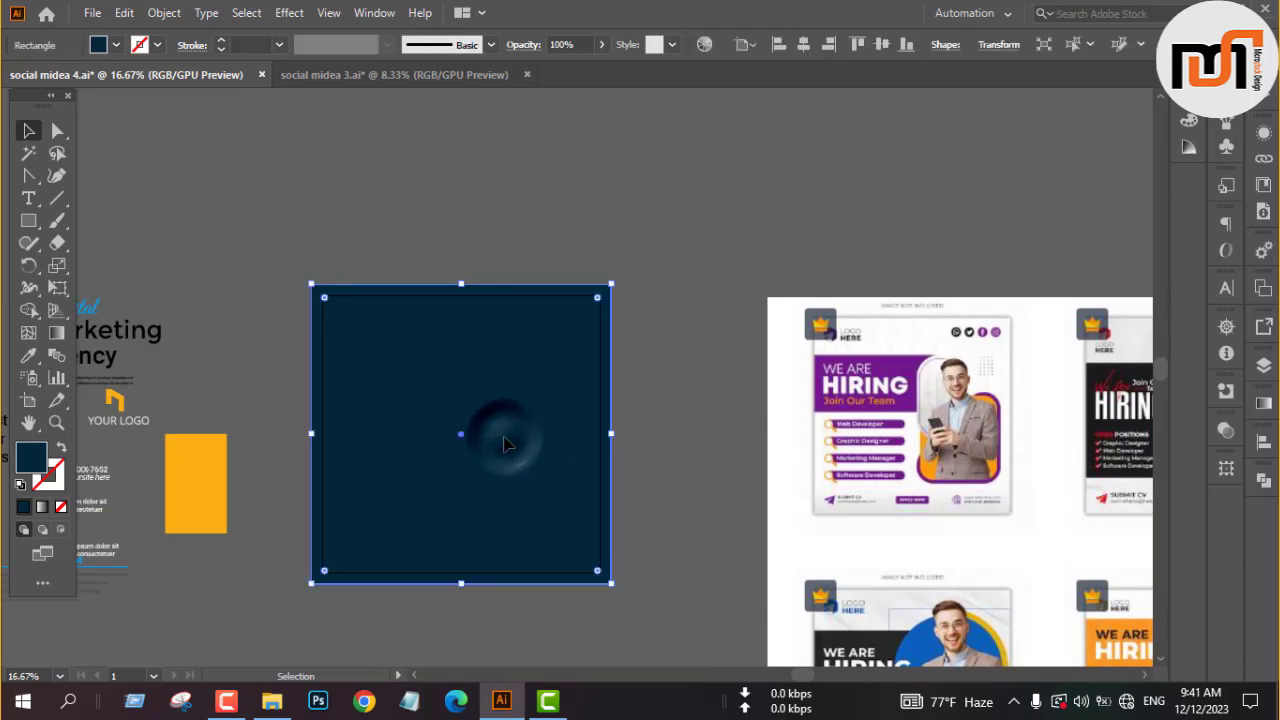
{"action": "key", "text": "i"}
{"action": "left_click", "coordinate": [787, 441]}
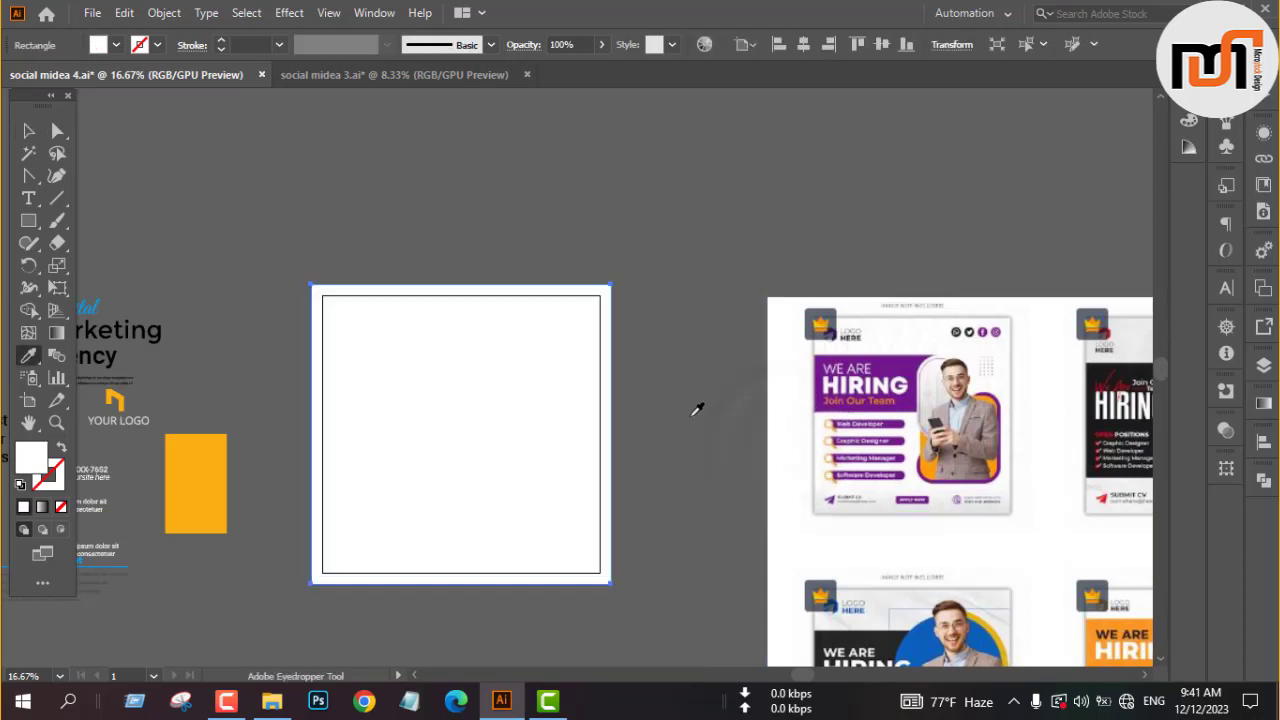
{"action": "key", "text": "v"}
{"action": "left_click", "coordinate": [690, 416]}
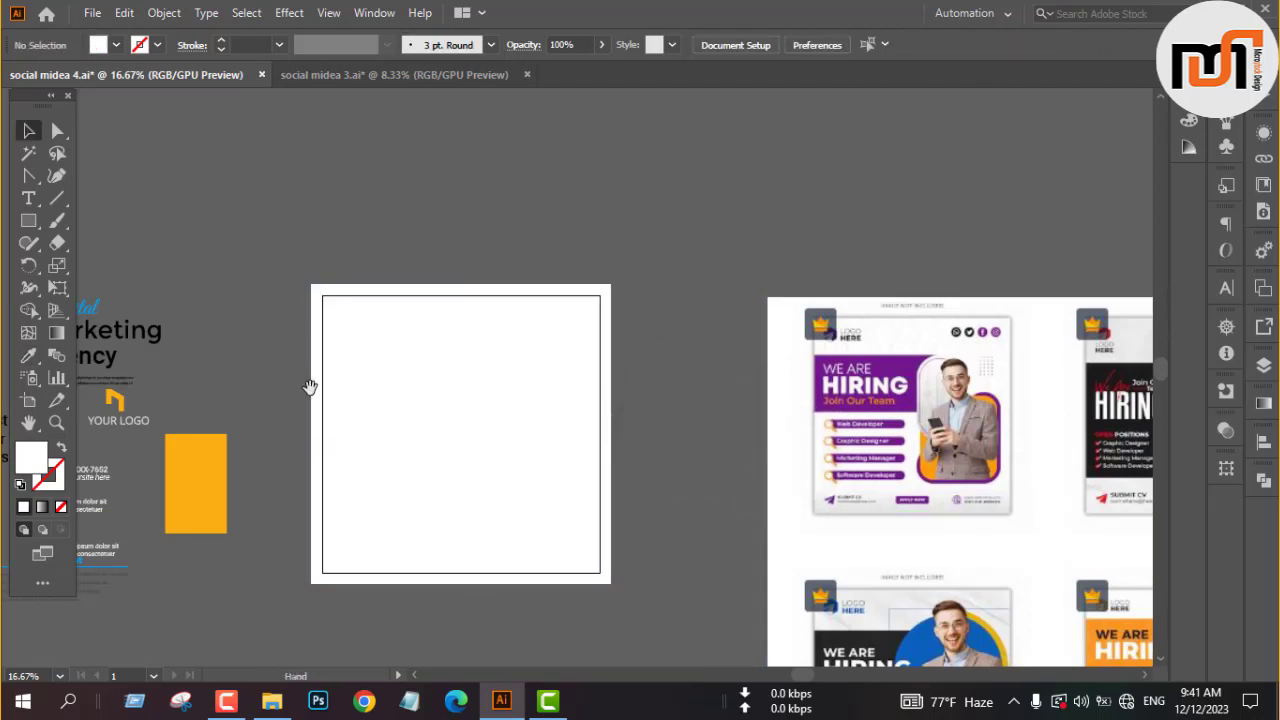
- Draw a rectangle from the white square's left edge across its middle and fill it with purple sampled from the reference hiring post
{"action": "left_click_drag", "start_coordinate": [309, 386], "coordinate": [395, 370]}
{"action": "key", "text": "m"}
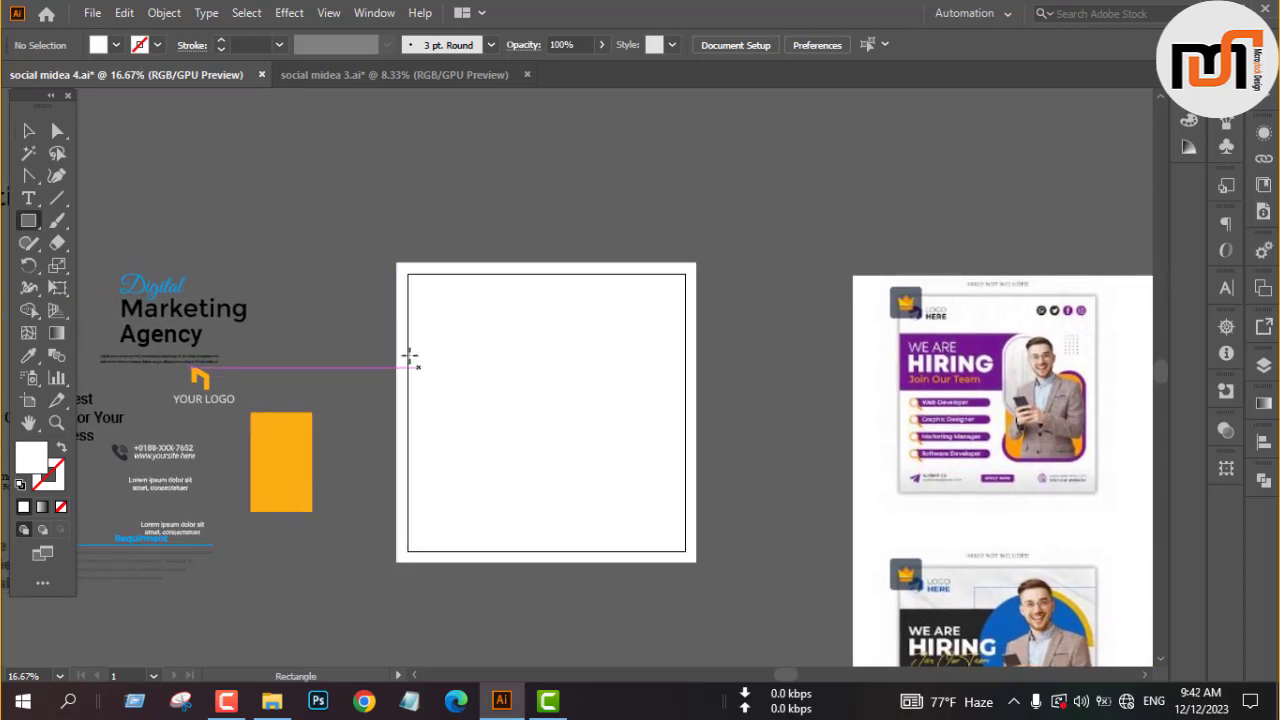
{"action": "left_click_drag", "start_coordinate": [397, 332], "coordinate": [581, 457]}
{"action": "key", "text": "i"}
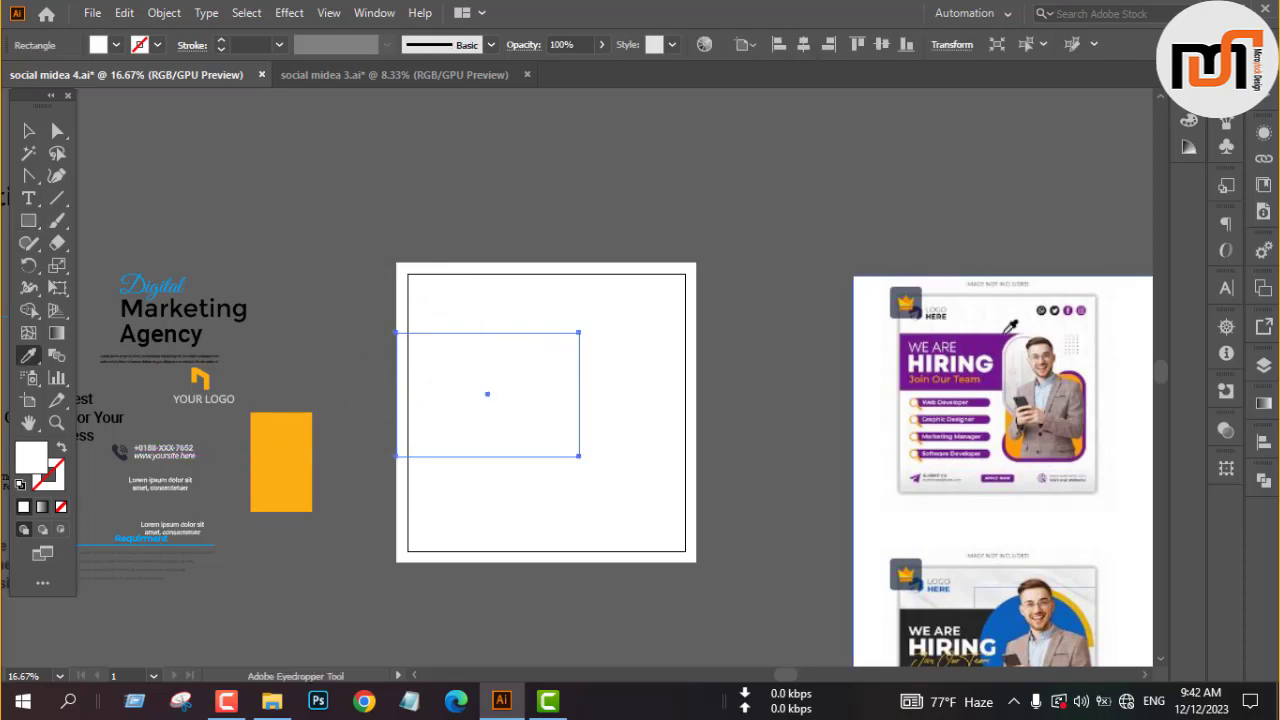
{"action": "left_click", "coordinate": [1005, 336]}
{"action": "key", "text": "v"}
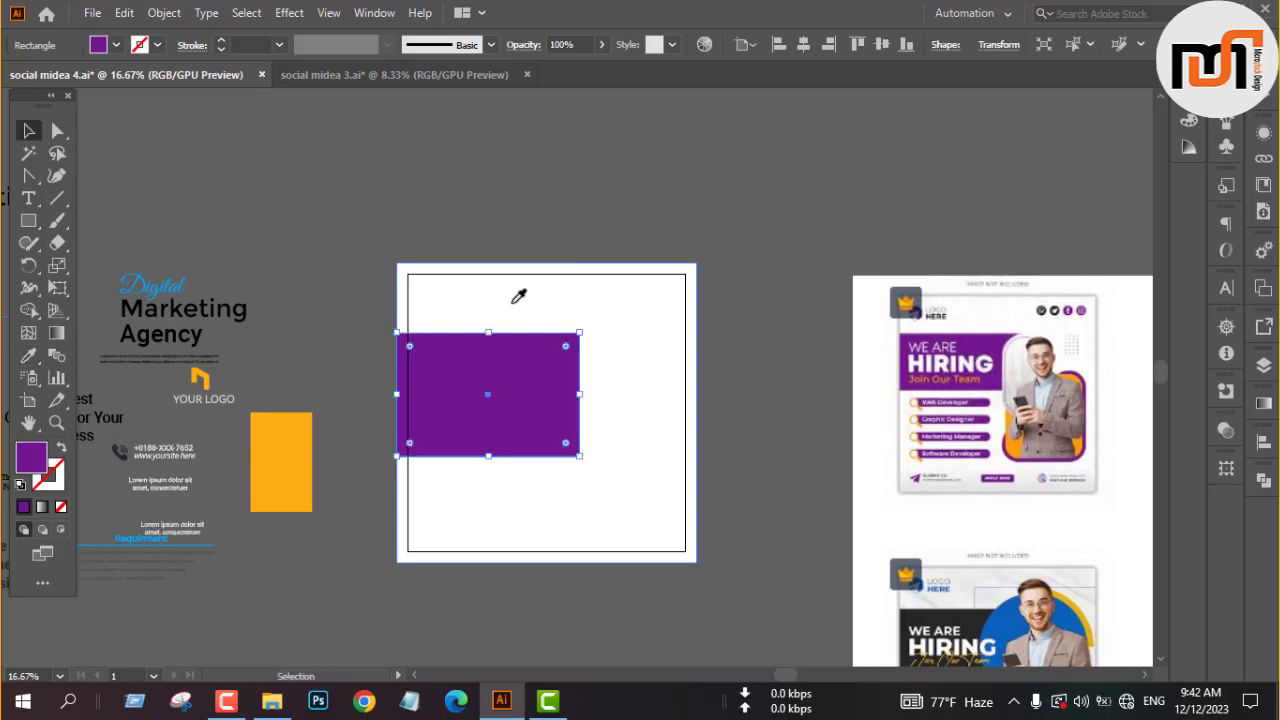
{"action": "left_click", "coordinate": [350, 286]}
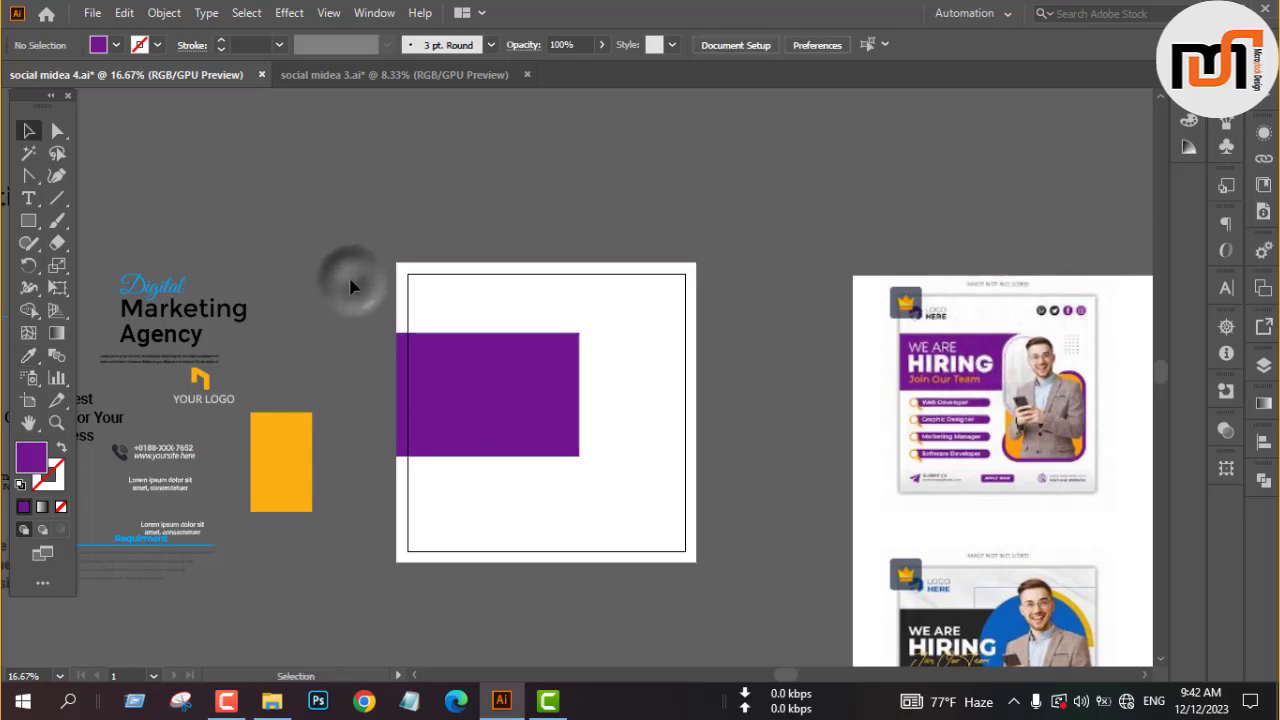
- Place a copy of the "Digital Marketing Agency" heading over the purple rectangle and bring it to the front
{"action": "left_click", "coordinate": [165, 322]}
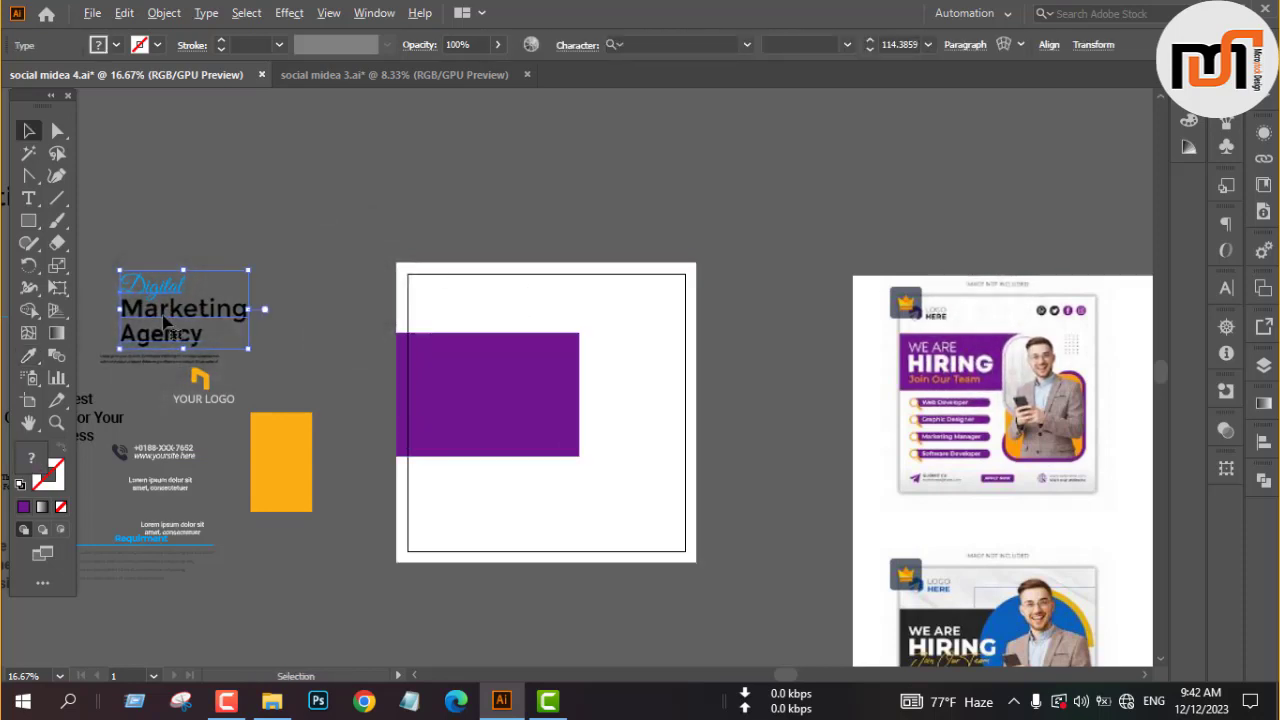
{"action": "left_click_drag", "start_coordinate": [163, 320], "coordinate": [449, 403]}
{"action": "right_click", "coordinate": [296, 298]}
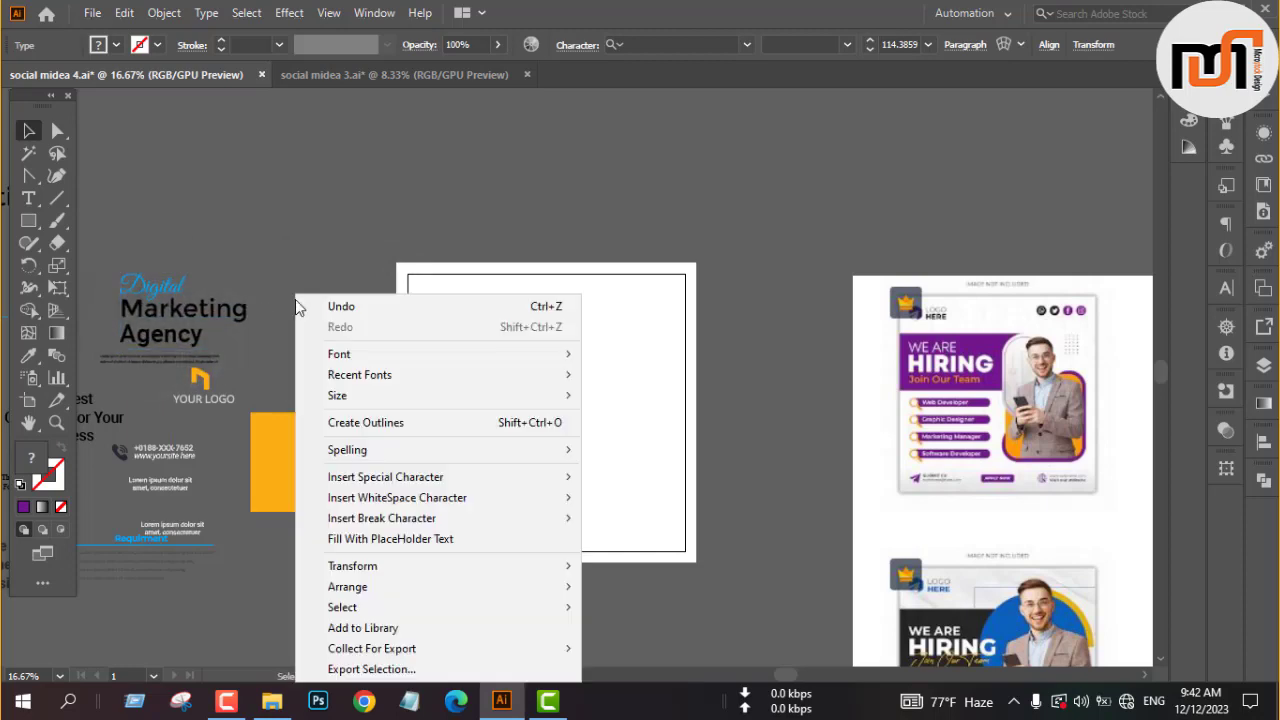
{"action": "mouse_move", "coordinate": [400, 590]}
{"action": "left_click", "coordinate": [616, 590]}
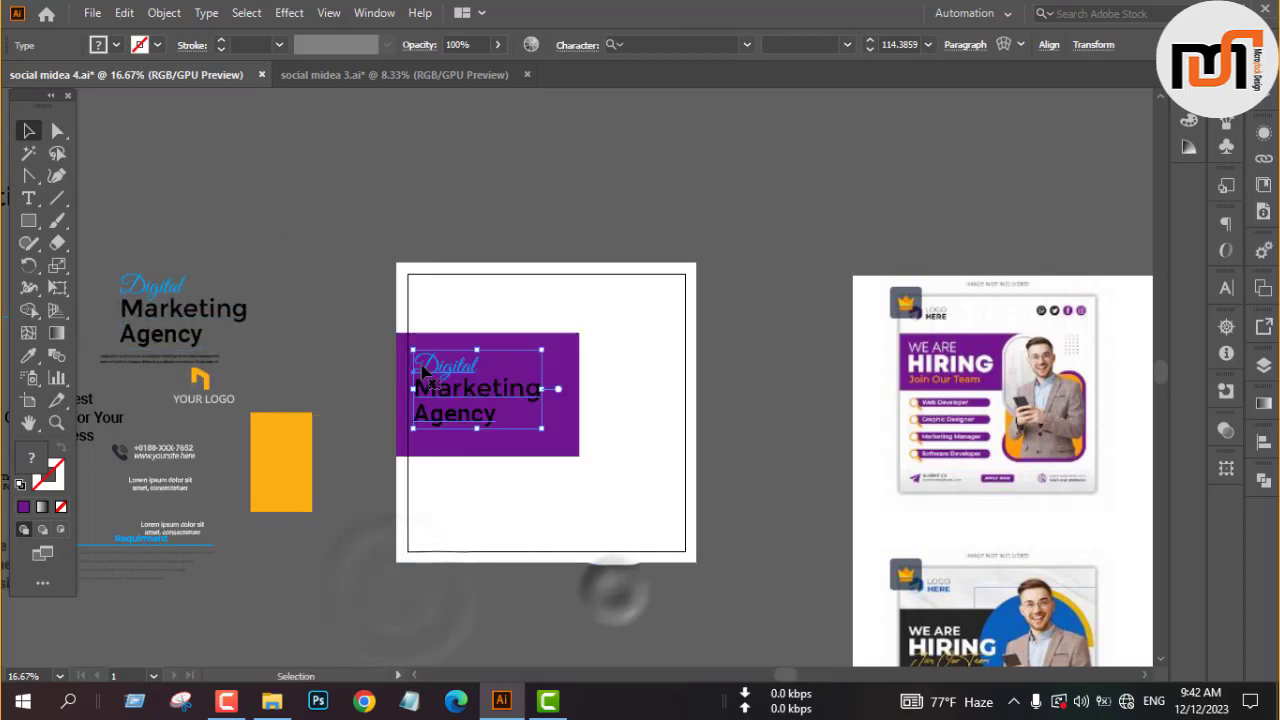
- Set the words "Marketing Agency" in the copied heading to the Montserrat Black font
{"action": "scroll", "coordinate": [414, 330], "scroll_direction": "up", "scroll_amount": 3}
{"action": "scroll", "coordinate": [455, 352], "scroll_direction": "down", "scroll_amount": 2}
{"action": "scroll", "coordinate": [455, 352], "scroll_direction": "up", "scroll_amount": 1}
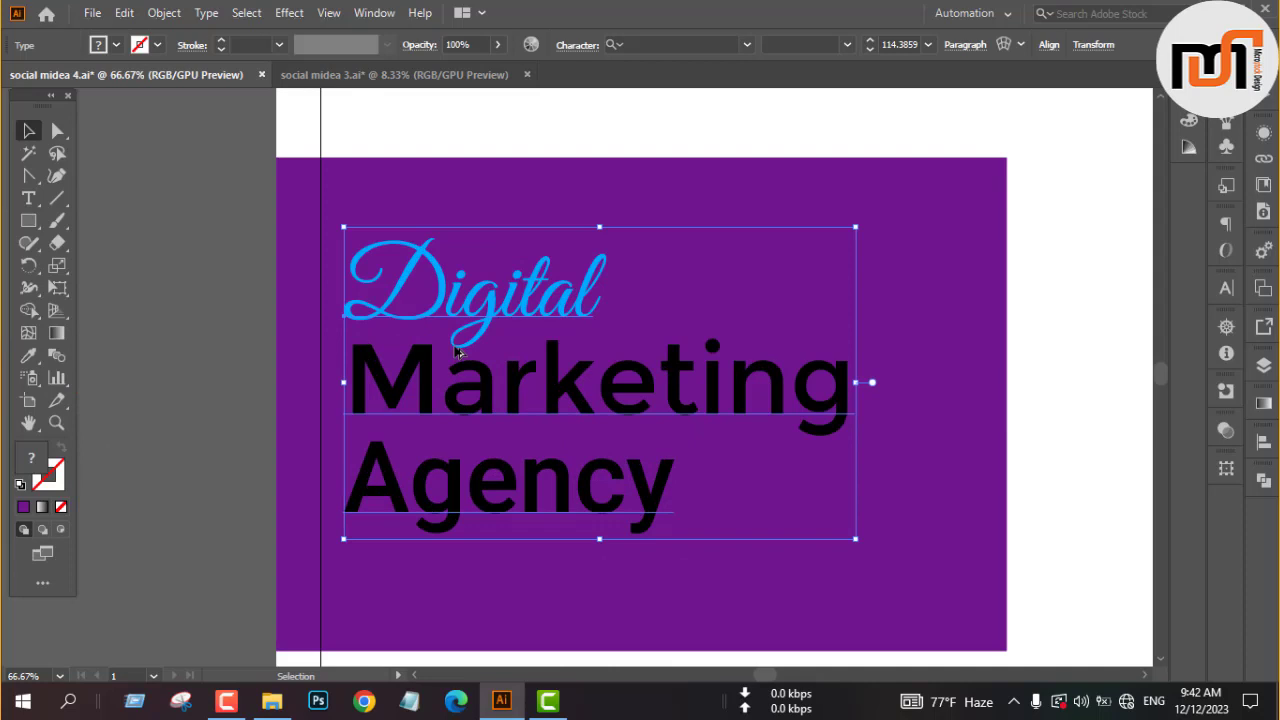
{"action": "double_click", "coordinate": [478, 400]}
{"action": "double_click", "coordinate": [357, 371]}
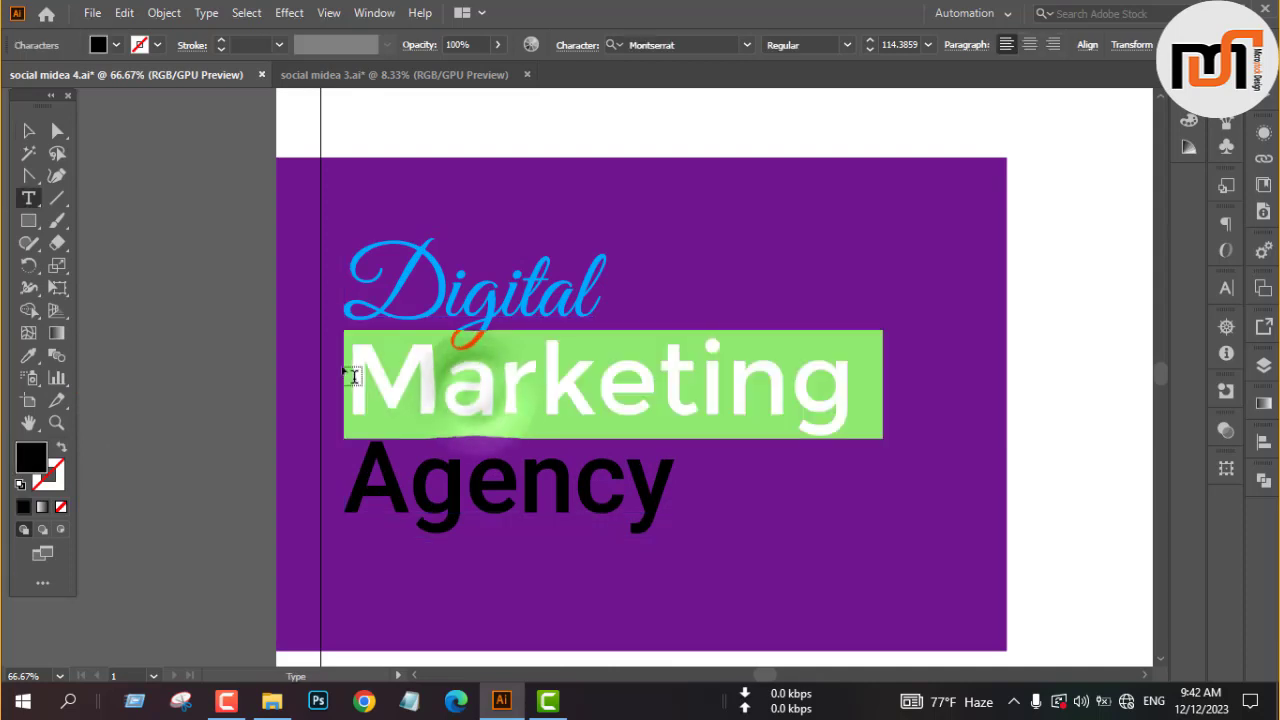
{"action": "left_click_drag", "start_coordinate": [357, 371], "coordinate": [671, 505]}
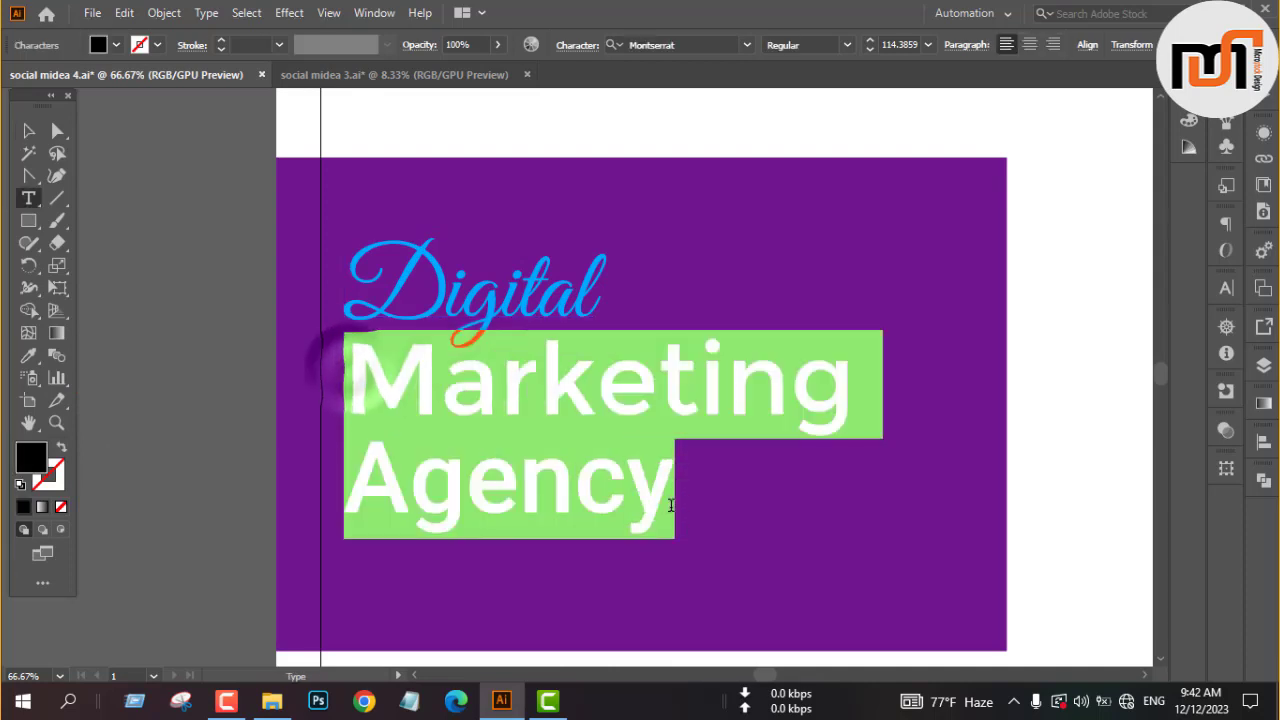
{"action": "left_click", "coordinate": [1228, 292]}
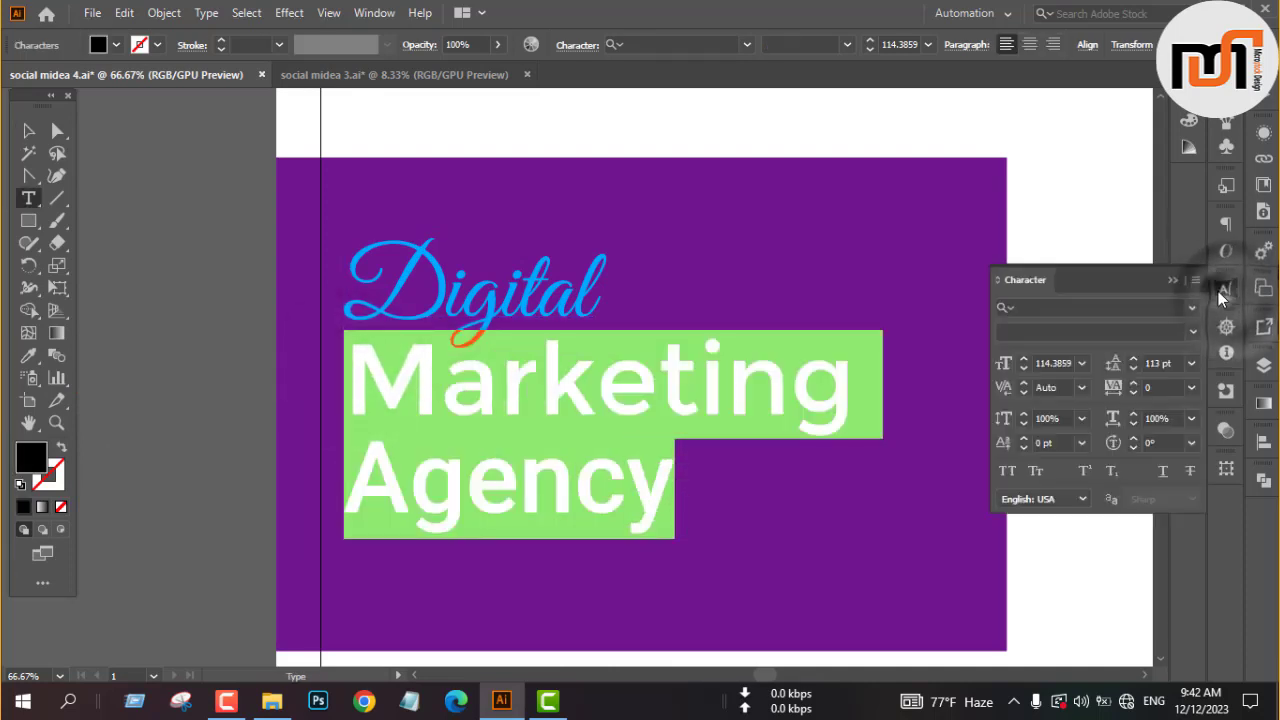
{"action": "left_click", "coordinate": [1074, 310]}
{"action": "type", "text": "Montserrat"}
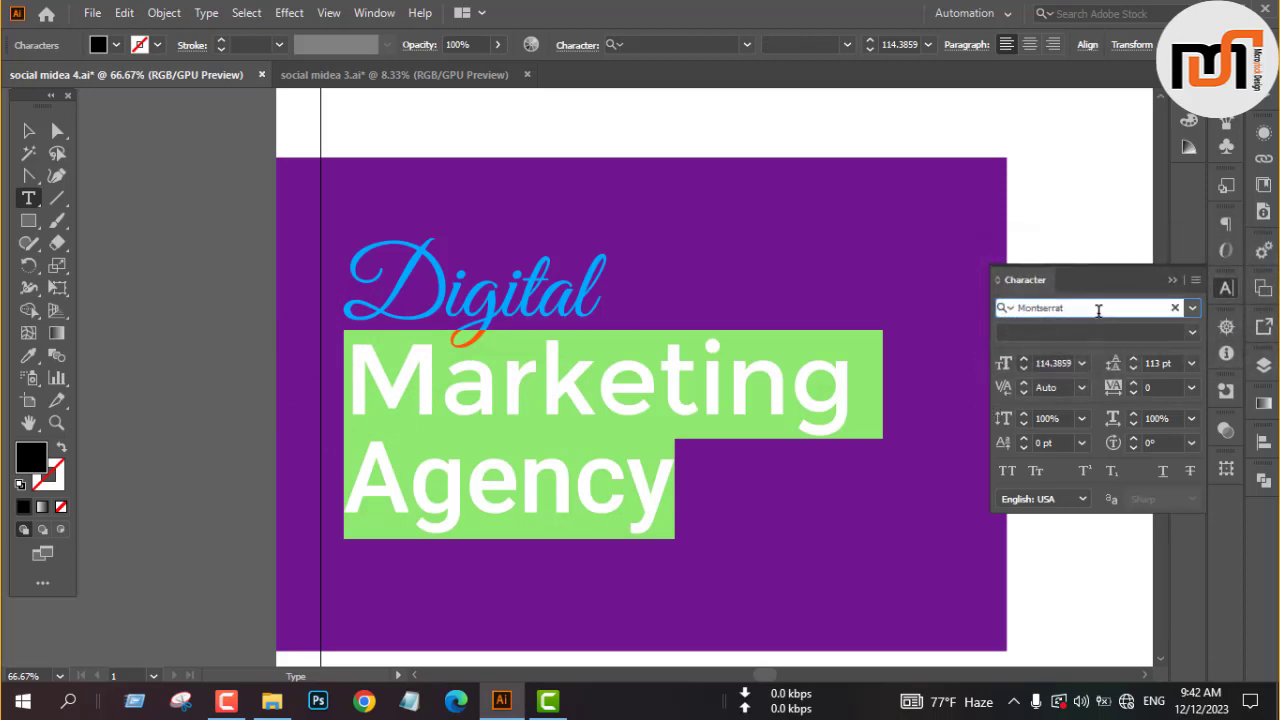
{"action": "double_click", "coordinate": [1096, 308]}
{"action": "key", "text": "BackSpace"}
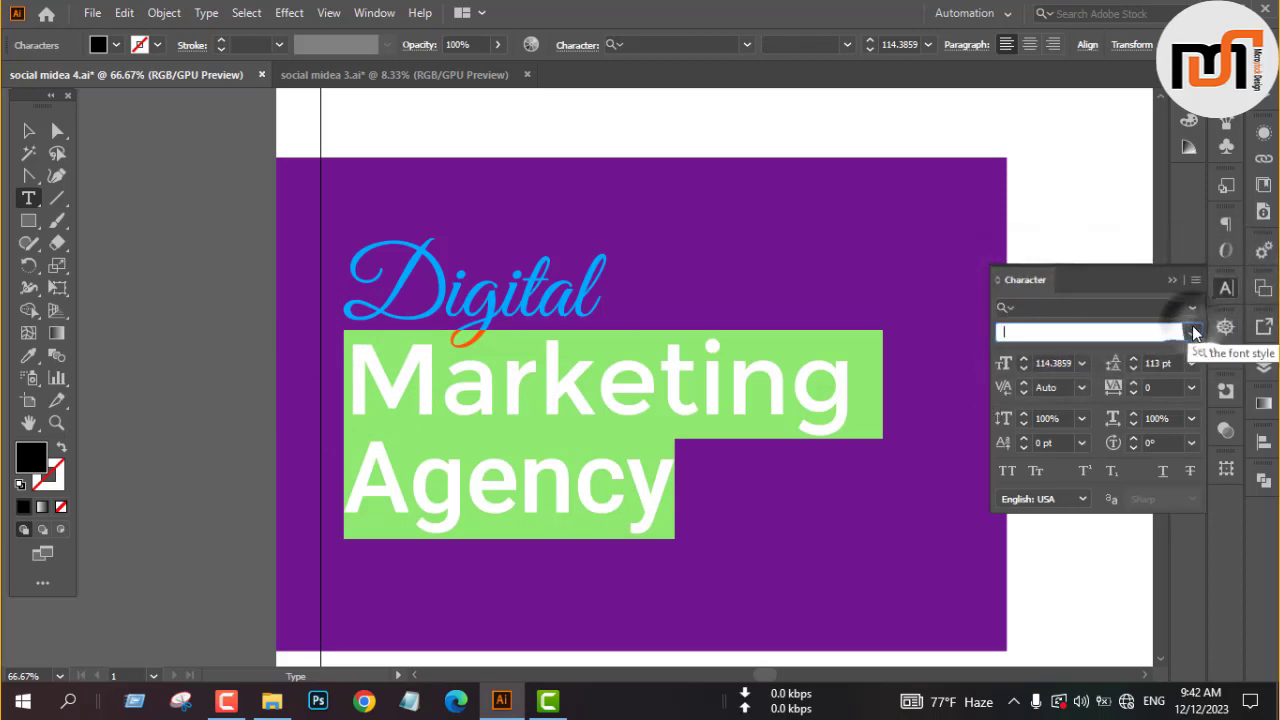
{"action": "left_click", "coordinate": [1095, 309]}
{"action": "type", "text": "m"}
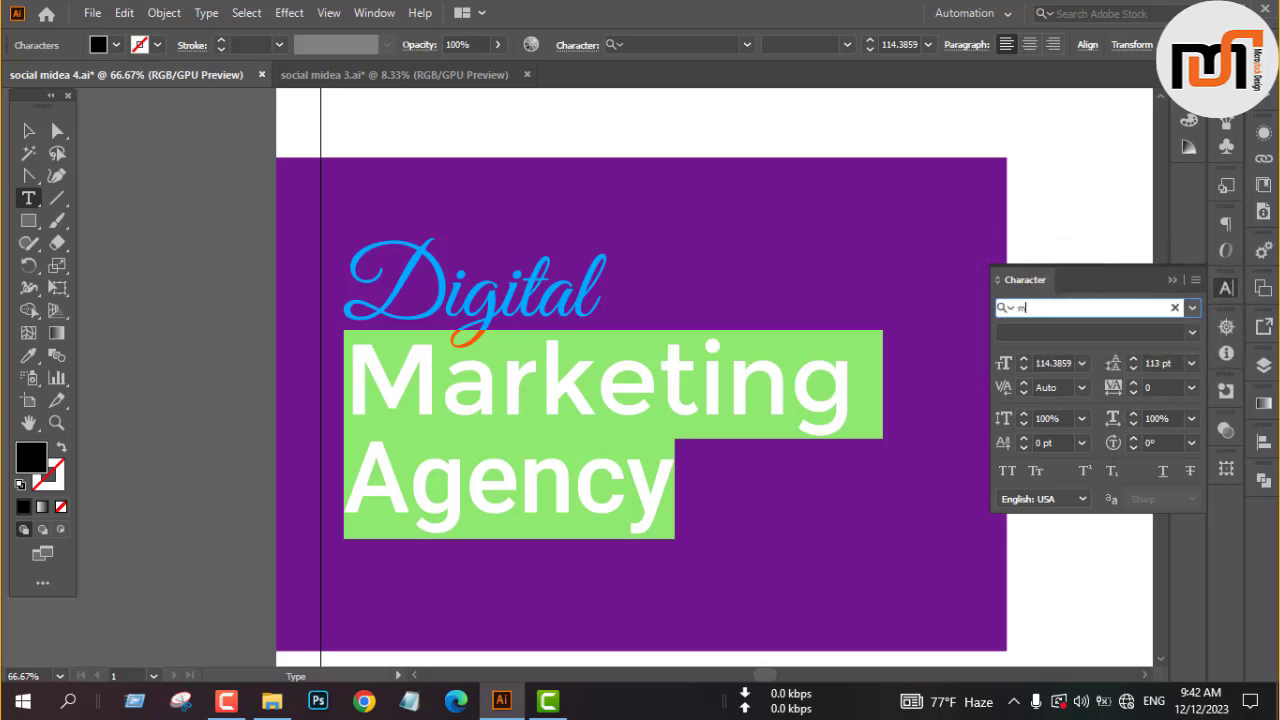
{"action": "type", "text": "on"}
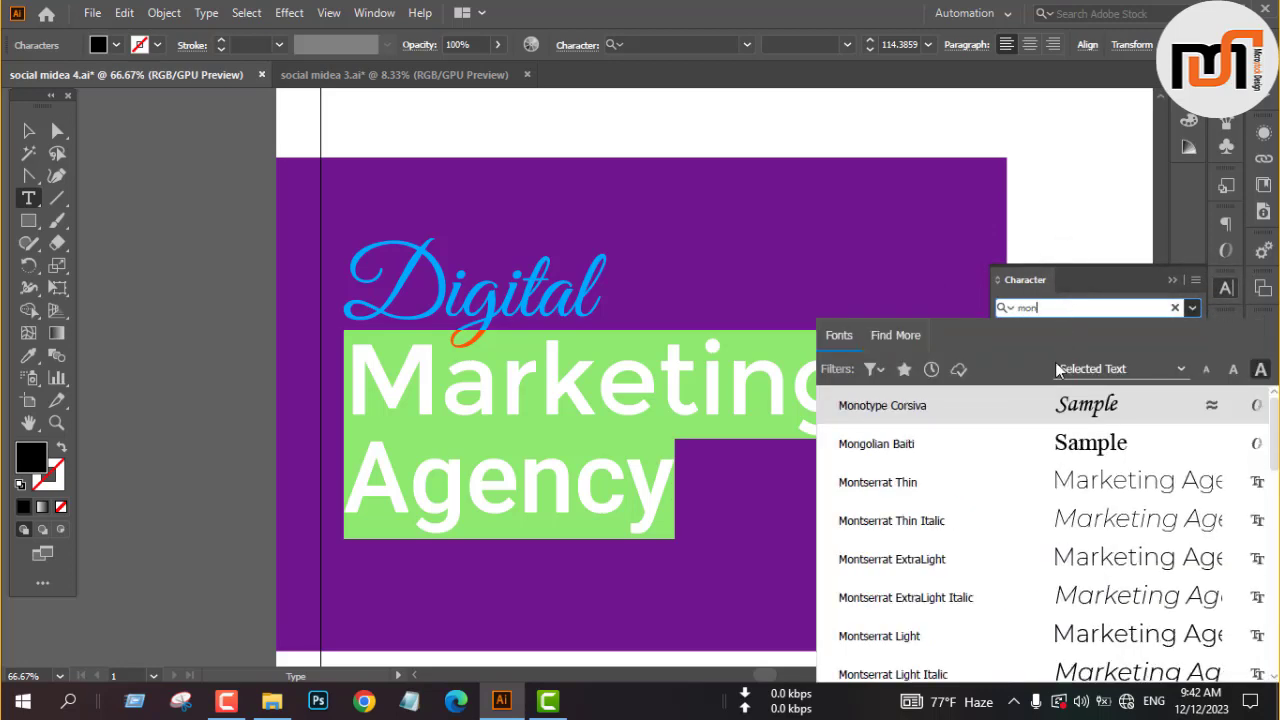
{"action": "scroll", "coordinate": [1012, 550], "scroll_direction": "down", "scroll_amount": 3}
{"action": "scroll", "coordinate": [1012, 550], "scroll_direction": "down", "scroll_amount": 10}
{"action": "scroll", "coordinate": [1012, 550], "scroll_direction": "up", "scroll_amount": 1}
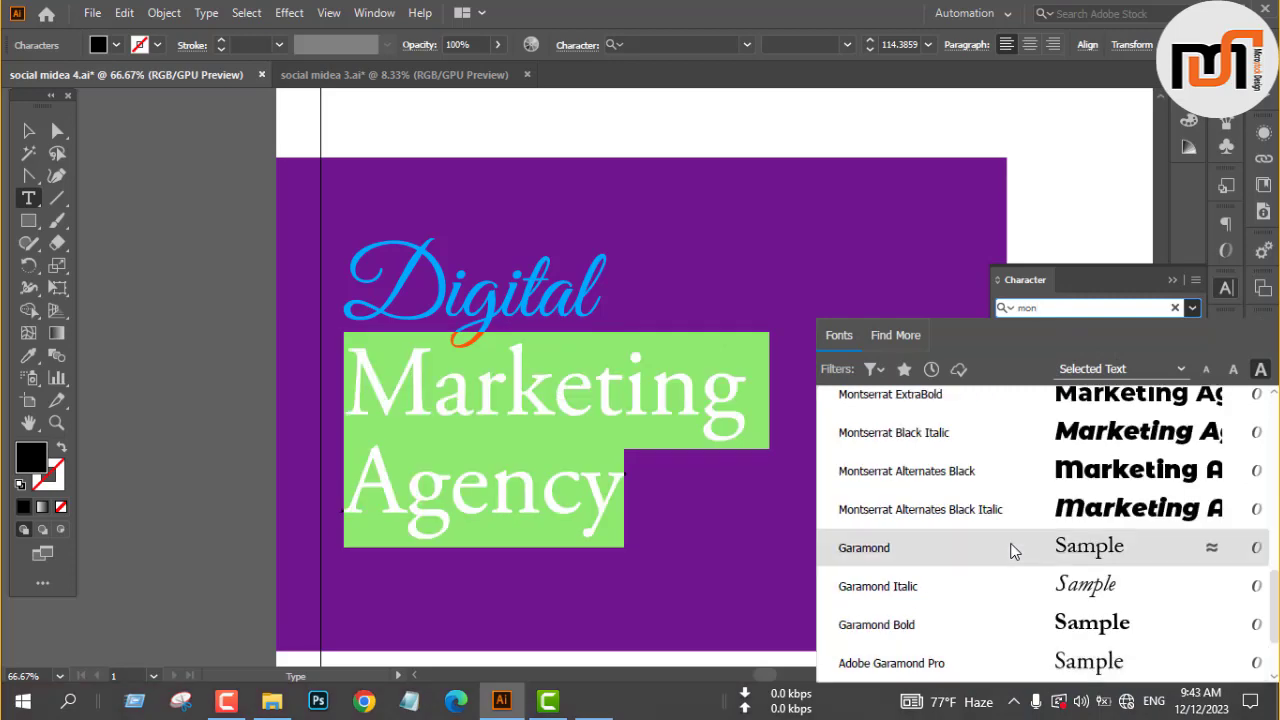
{"action": "scroll", "coordinate": [1012, 550], "scroll_direction": "down", "scroll_amount": 1}
{"action": "scroll", "coordinate": [1012, 548], "scroll_direction": "up", "scroll_amount": 3}
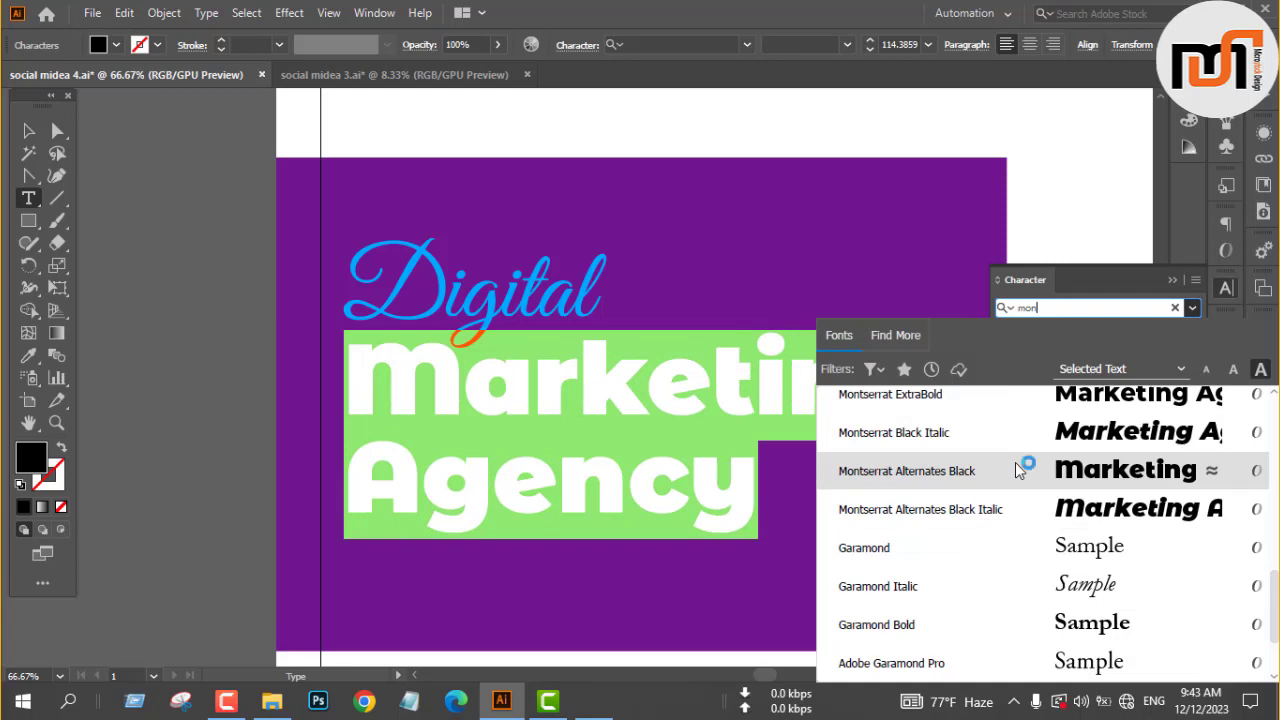
{"action": "scroll", "coordinate": [1015, 464], "scroll_direction": "up", "scroll_amount": 3}
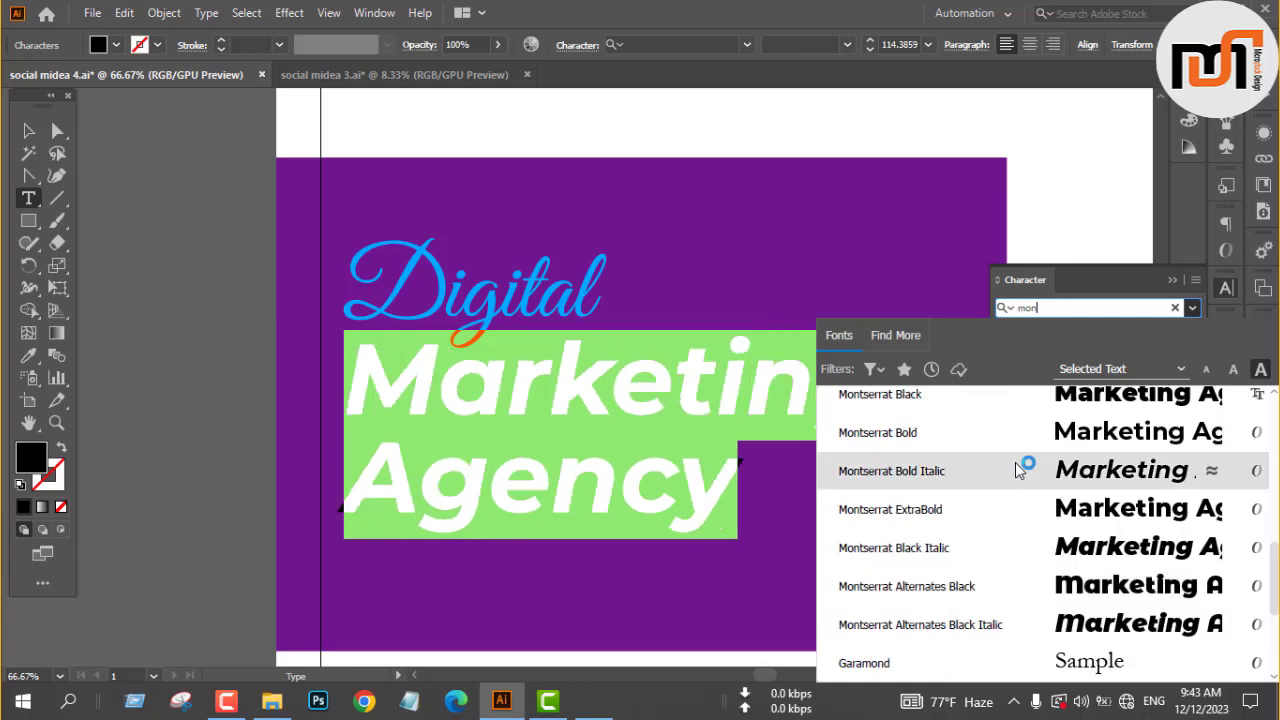
{"action": "scroll", "coordinate": [1014, 464], "scroll_direction": "up", "scroll_amount": 3}
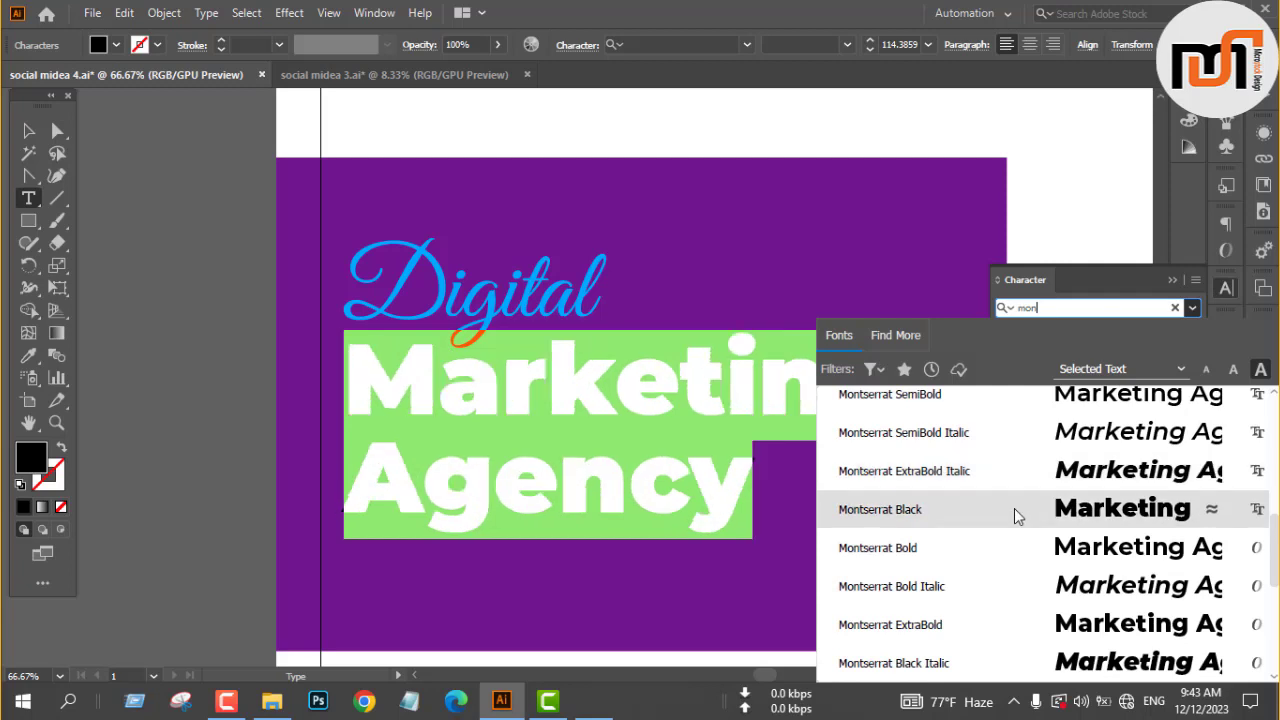
{"action": "left_click", "coordinate": [1014, 508]}
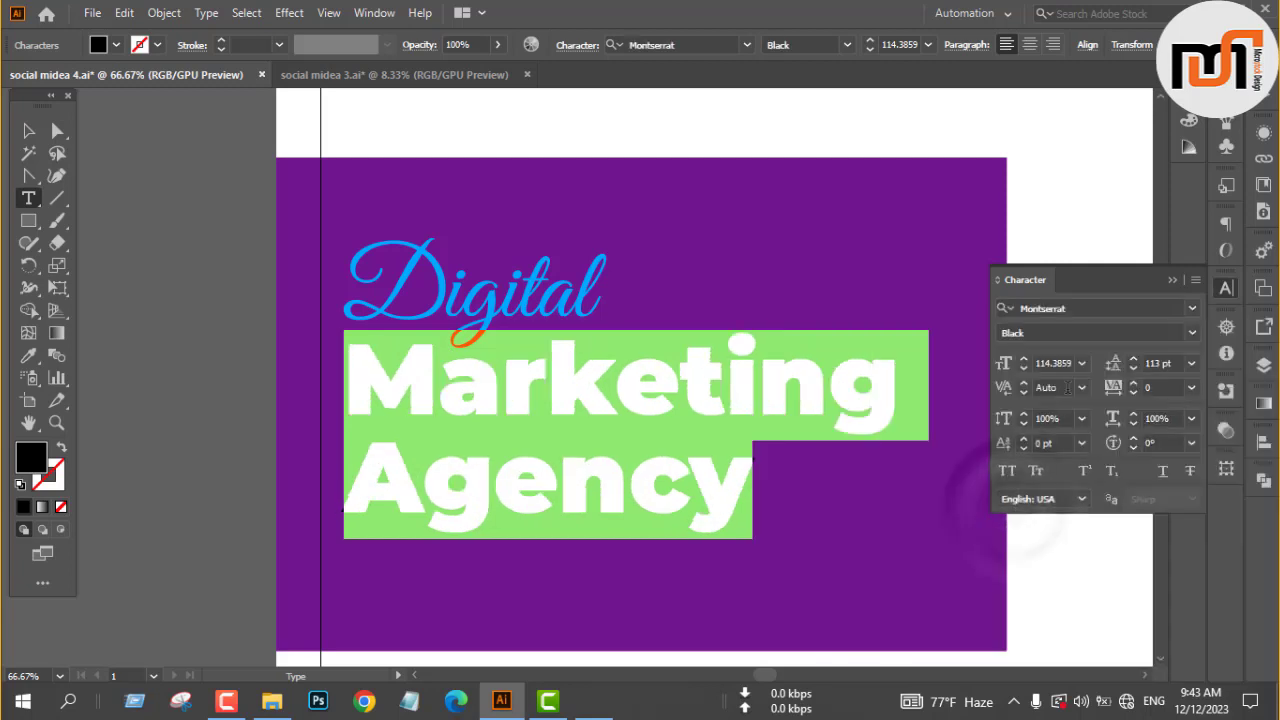
- Reduce the leading of "Marketing Agency" to 111 pt and tighten the "Agency" line's leading to 91 pt
{"action": "left_click", "coordinate": [1134, 368]}
{"action": "left_click", "coordinate": [1134, 368]}
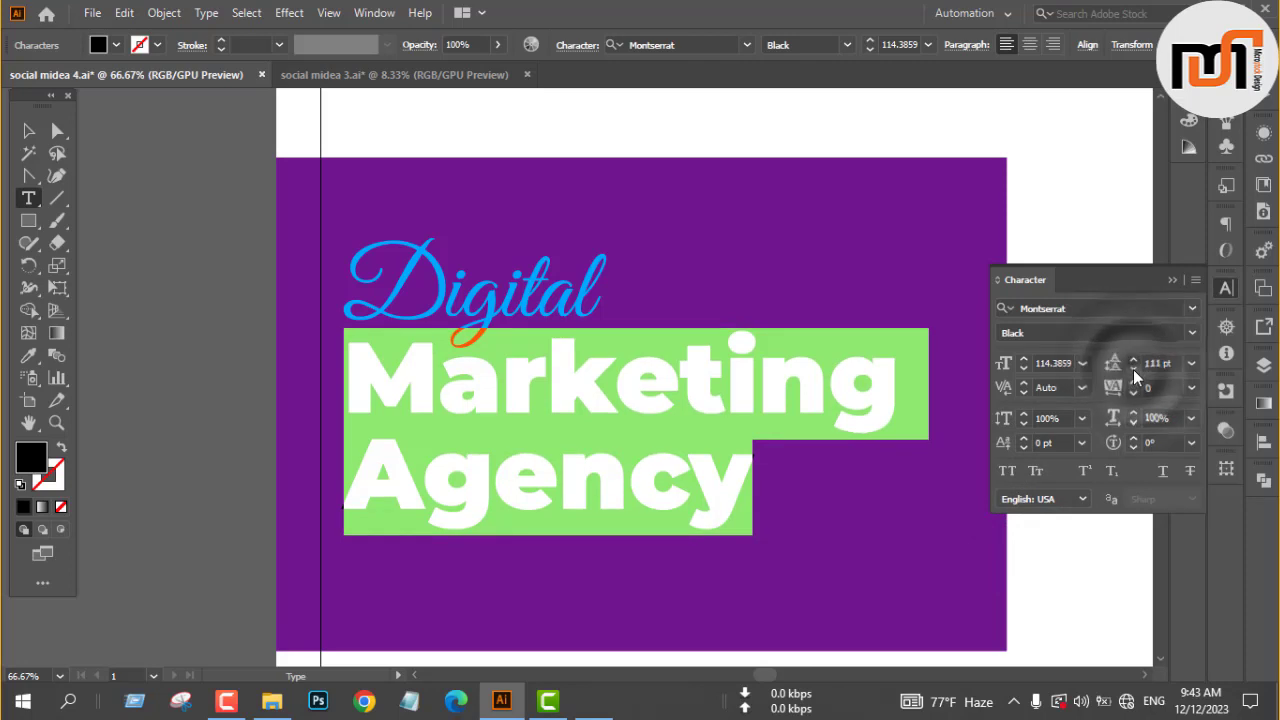
{"action": "left_click_drag", "start_coordinate": [734, 488], "coordinate": [342, 512]}
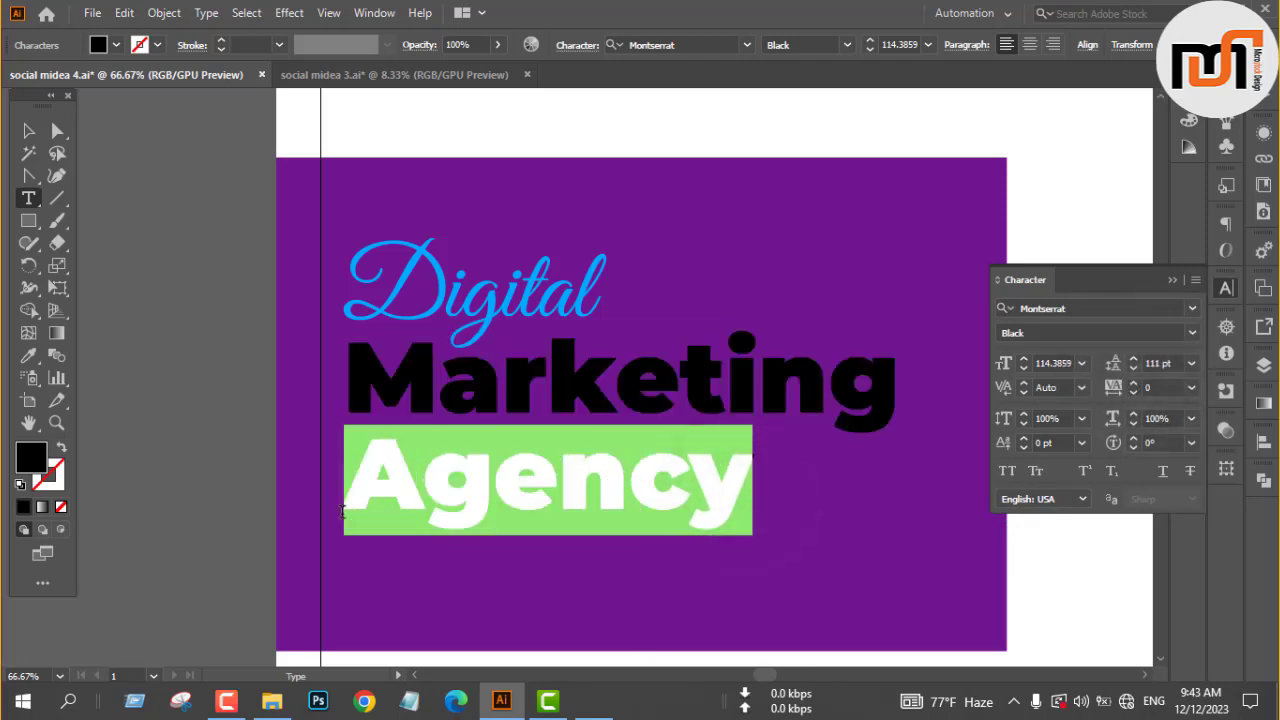
{"action": "left_click", "coordinate": [1136, 366]}
{"action": "left_click", "coordinate": [1136, 366]}
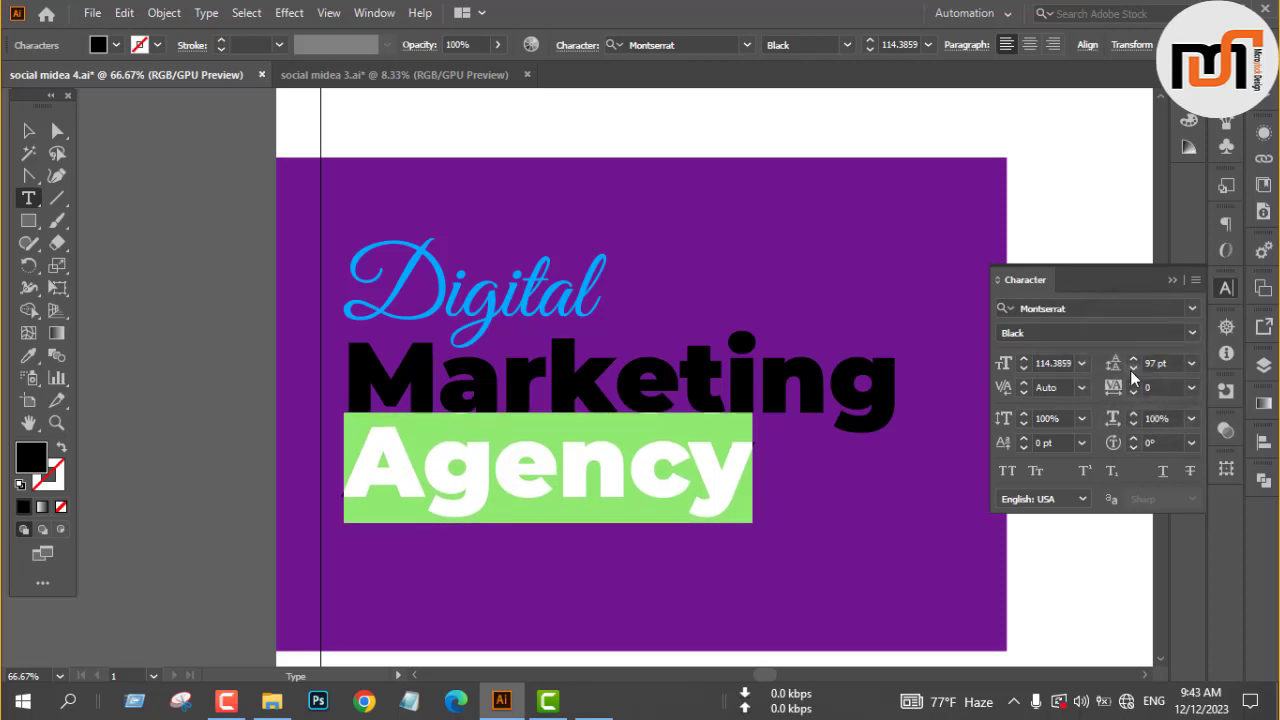
{"action": "left_click", "coordinate": [1130, 370]}
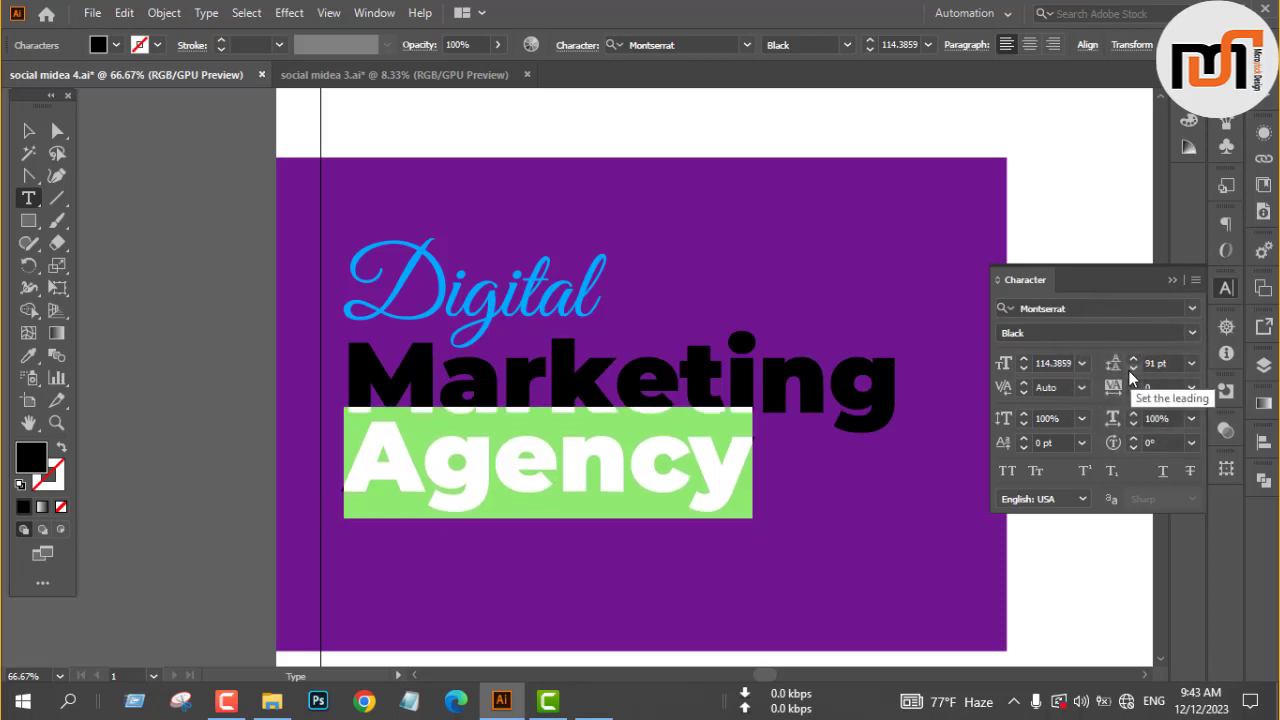
{"action": "left_click", "coordinate": [1171, 281]}
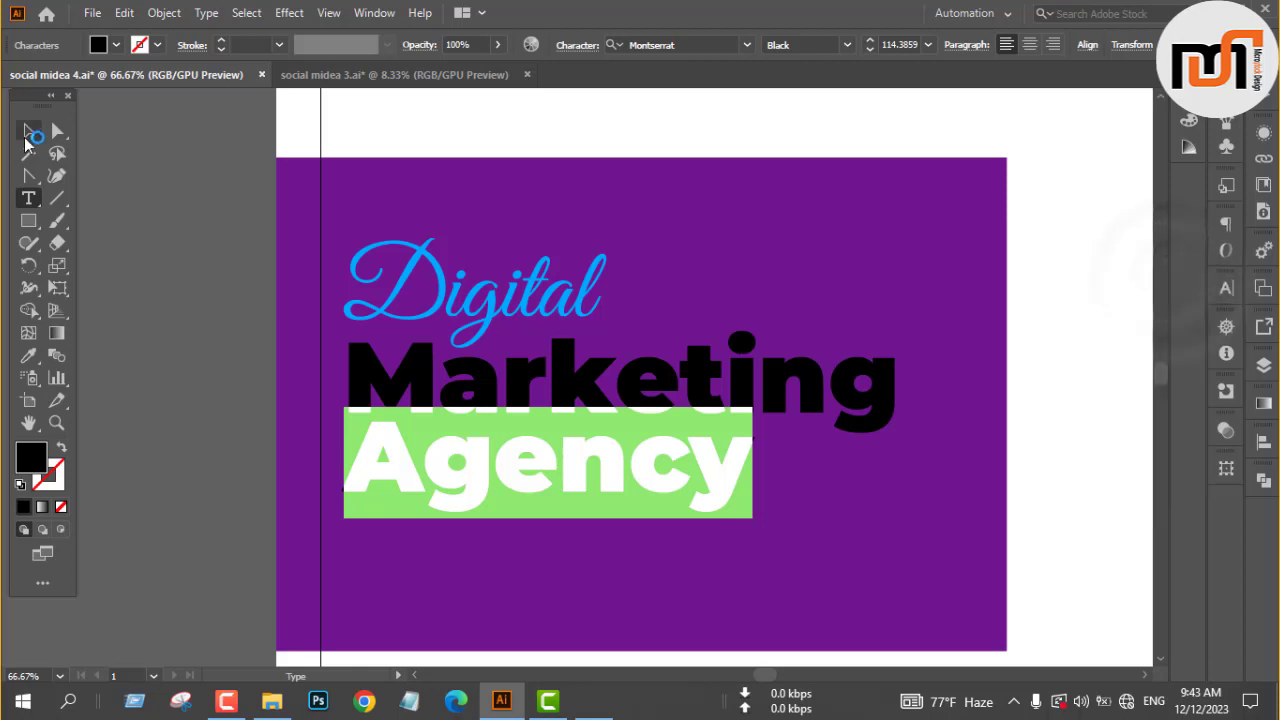
- Enlarge the whole heading proportionally from its centre to a font size of about 129 pt
{"action": "left_click", "coordinate": [28, 131]}
{"action": "left_click", "coordinate": [146, 333]}
{"action": "left_click", "coordinate": [509, 403]}
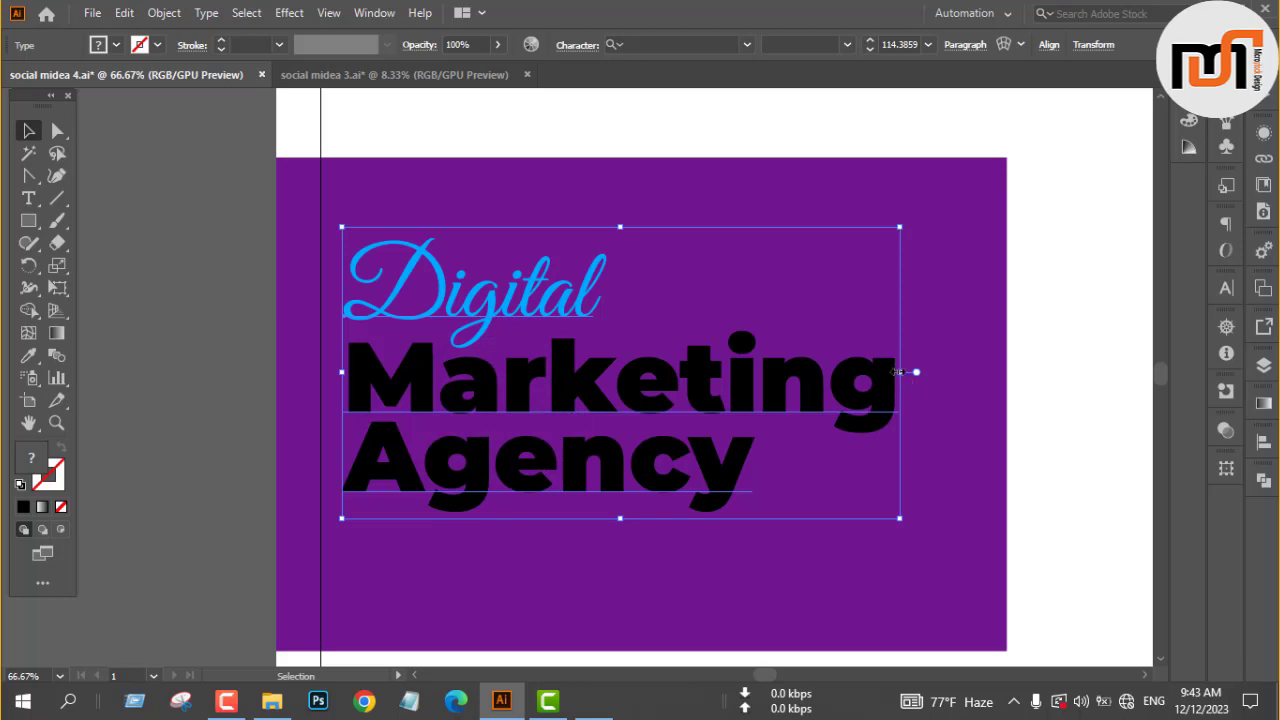
{"action": "left_click_drag", "start_coordinate": [898, 371], "coordinate": [934, 372]}
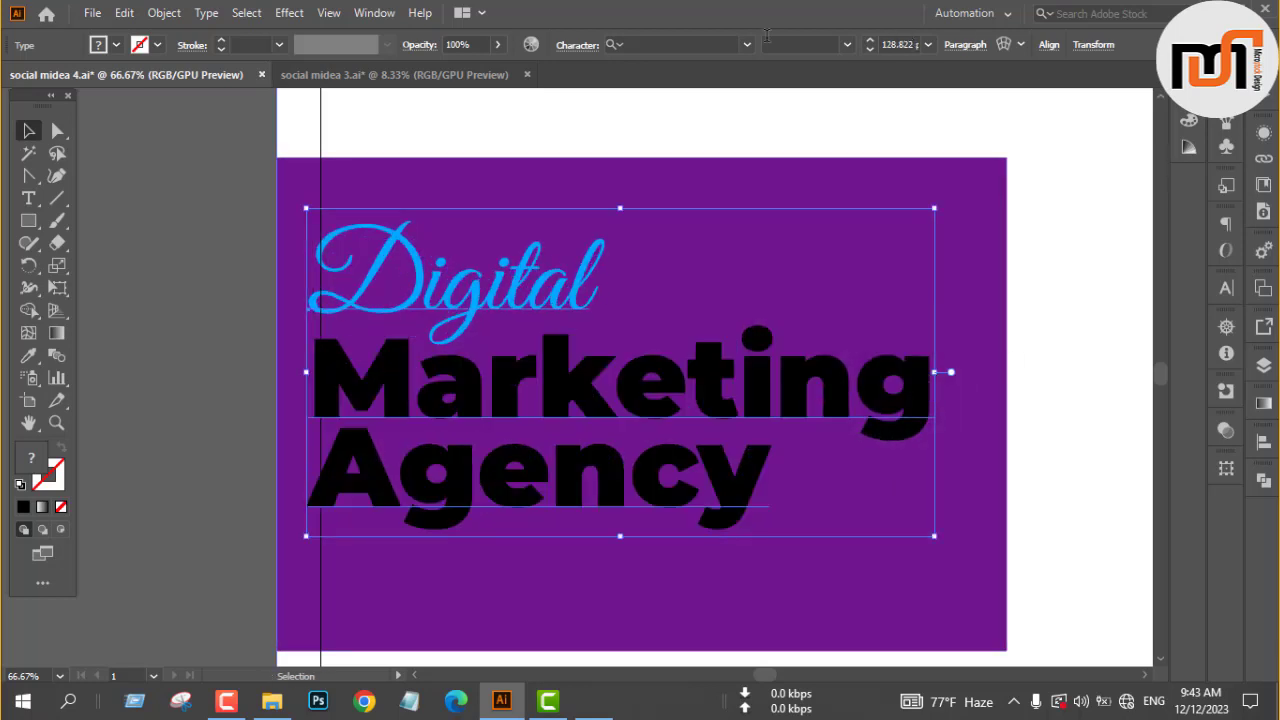
- Left-align the heading with the inner margin frame of the white square
{"action": "left_click", "coordinate": [206, 289]}
{"action": "left_click", "coordinate": [362, 378]}
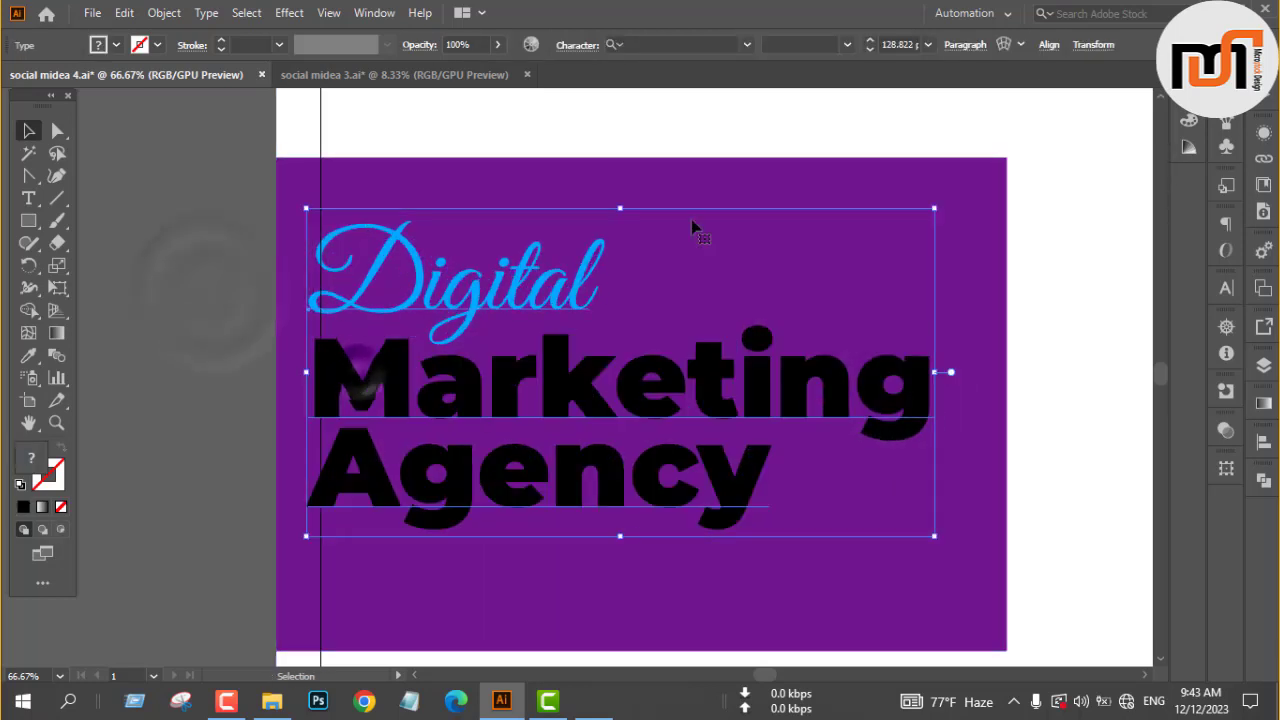
{"action": "left_click", "coordinate": [1048, 44]}
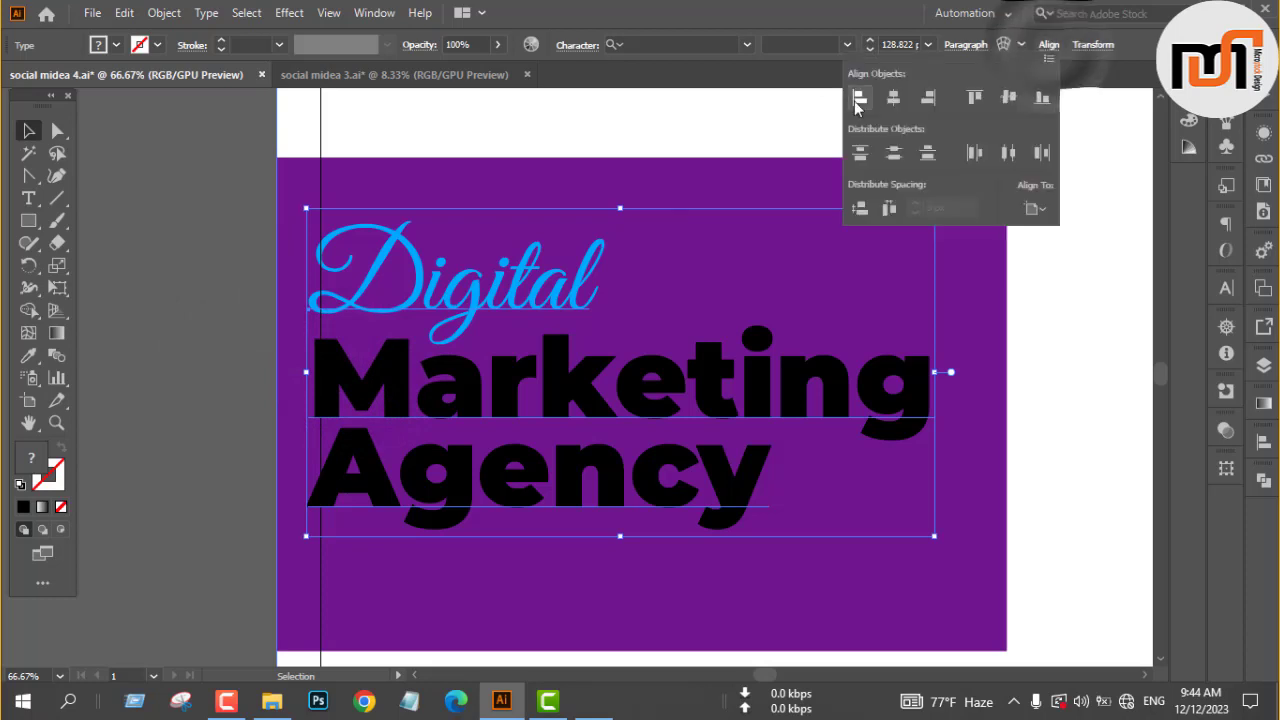
{"action": "left_click", "coordinate": [857, 99]}
{"action": "left_click", "coordinate": [1048, 44]}
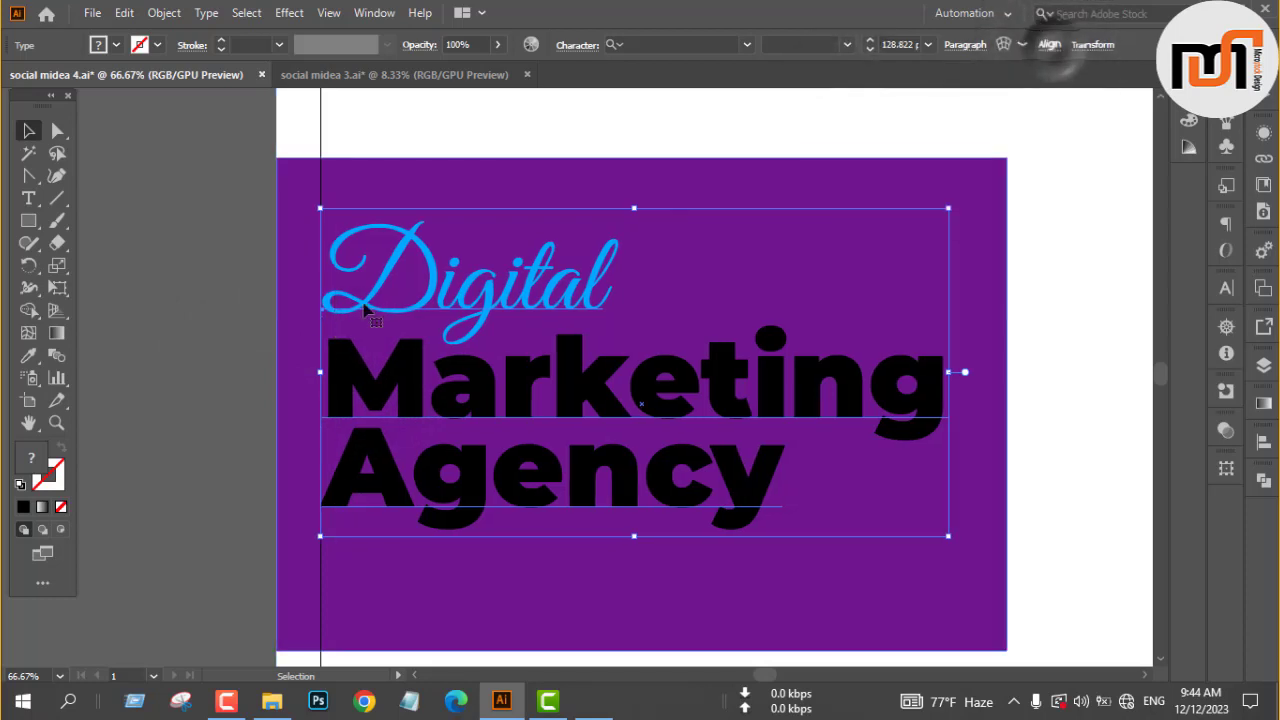
- Slant the purple block's right edge by moving its upper-right corner point inward, level with the top edge
{"action": "left_click", "coordinate": [224, 291]}
{"action": "scroll", "coordinate": [224, 291], "scroll_direction": "down", "scroll_amount": 4}
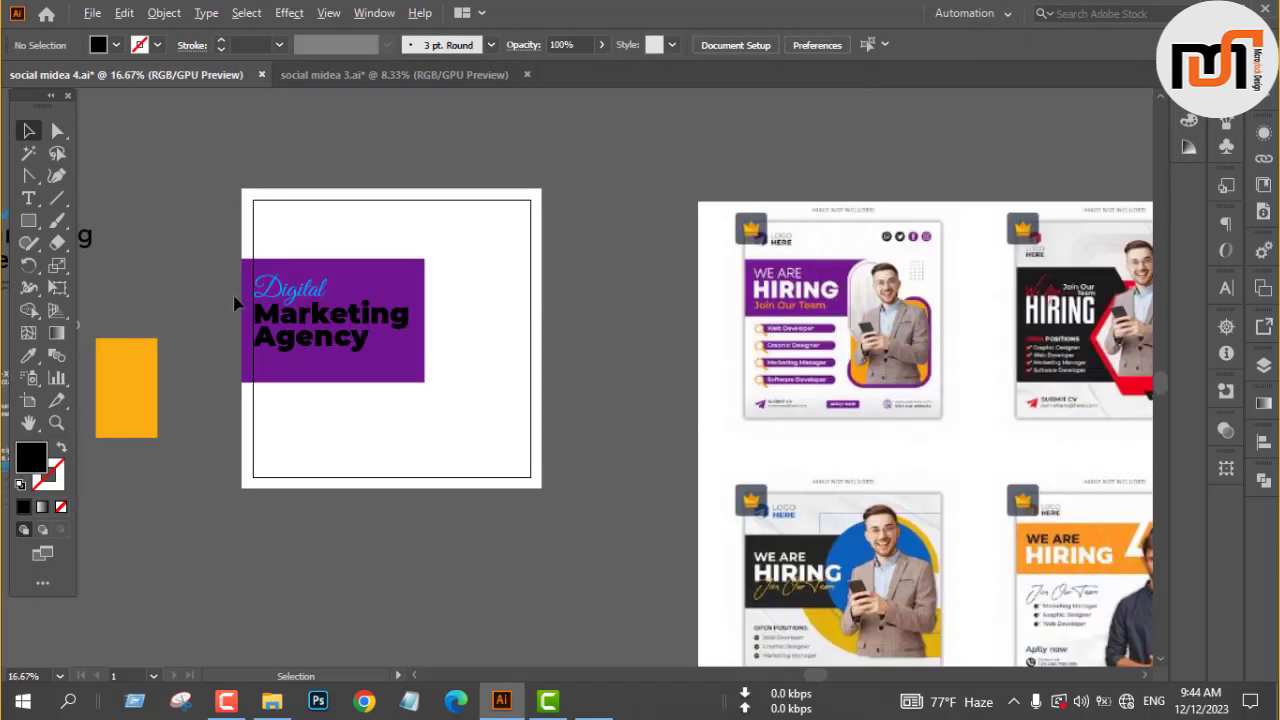
{"action": "scroll", "coordinate": [235, 303], "scroll_direction": "up", "scroll_amount": 2}
{"action": "scroll", "coordinate": [550, 278], "scroll_direction": "up", "scroll_amount": 1}
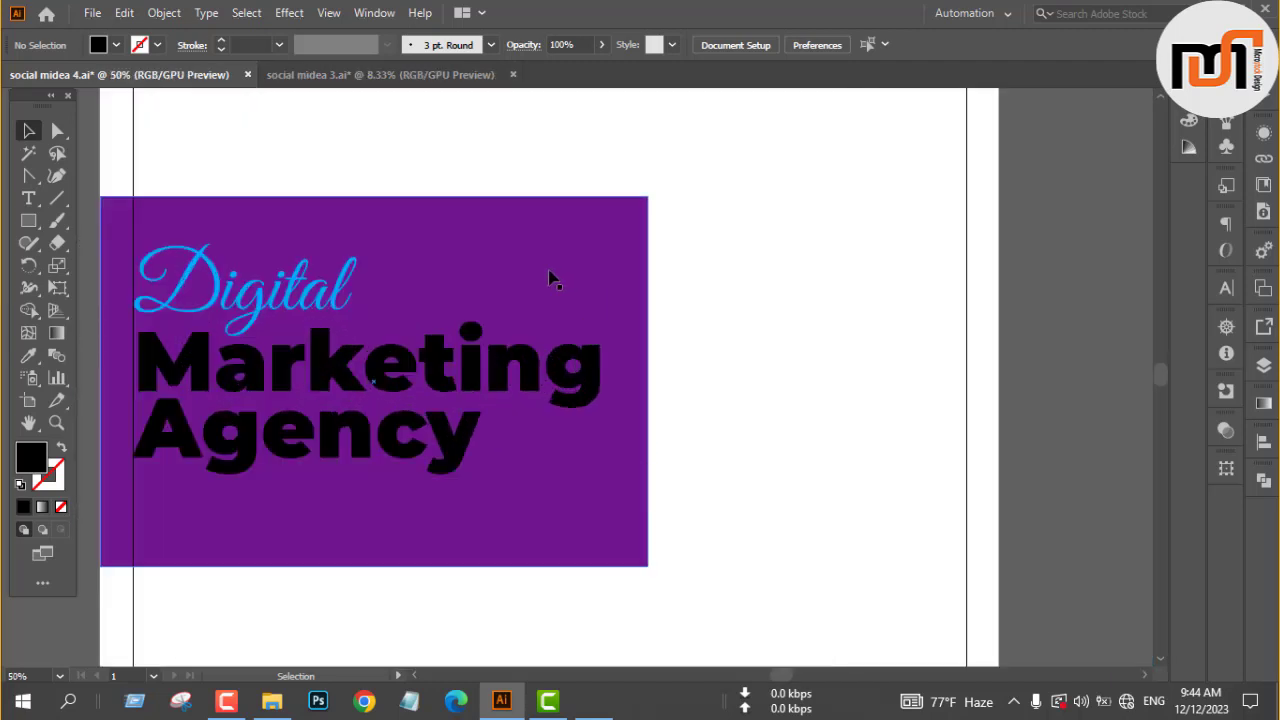
{"action": "left_click_drag", "start_coordinate": [491, 268], "coordinate": [617, 255]}
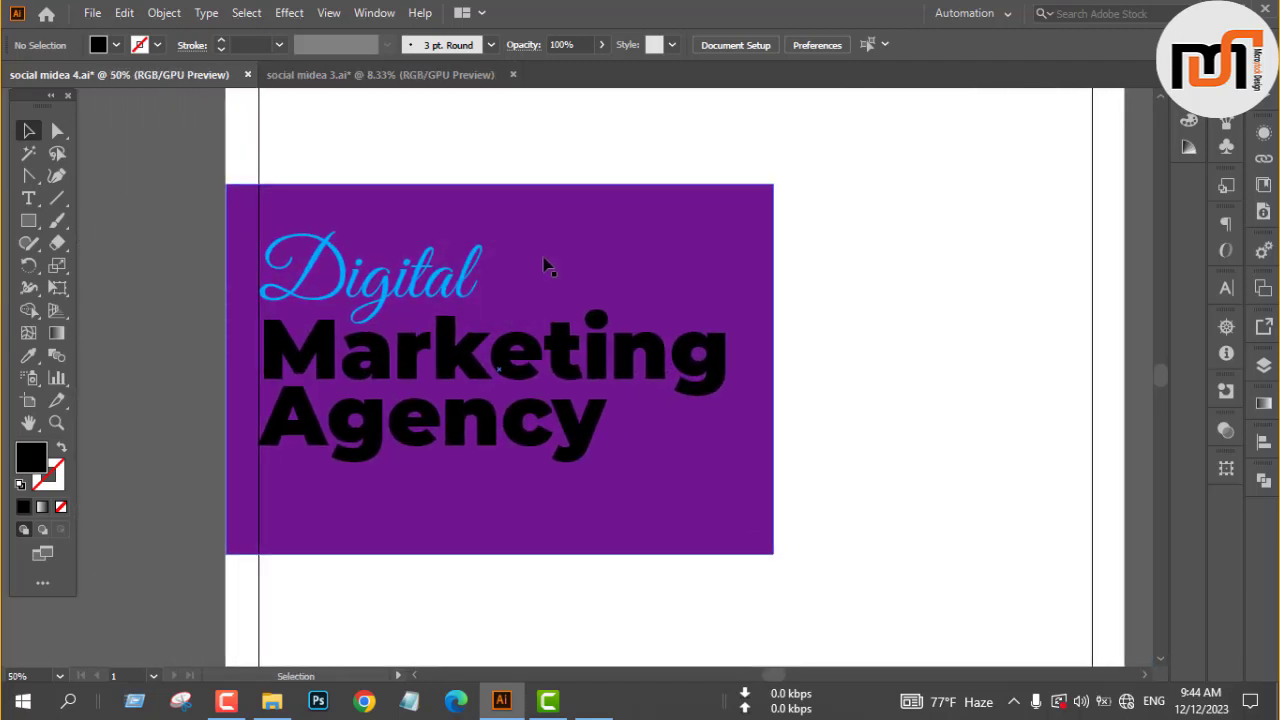
{"action": "scroll", "coordinate": [545, 265], "scroll_direction": "down", "scroll_amount": 1}
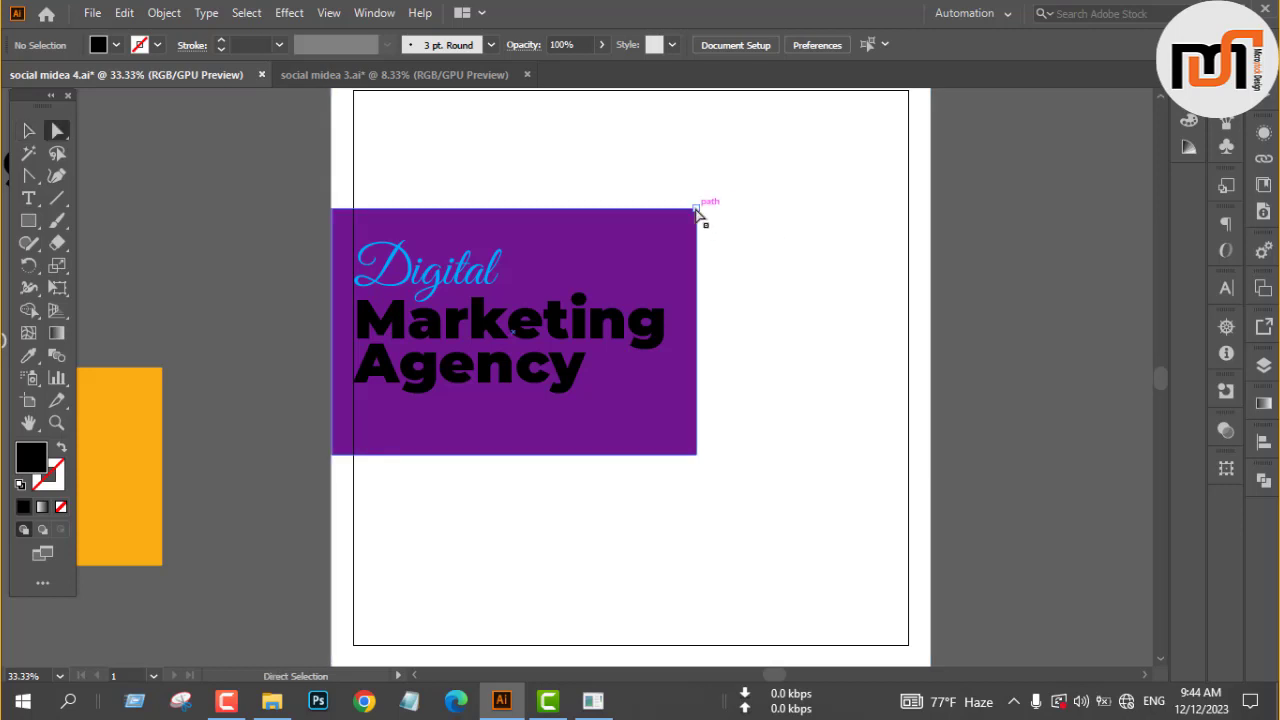
{"action": "left_click_drag", "start_coordinate": [697, 210], "coordinate": [639, 209]}
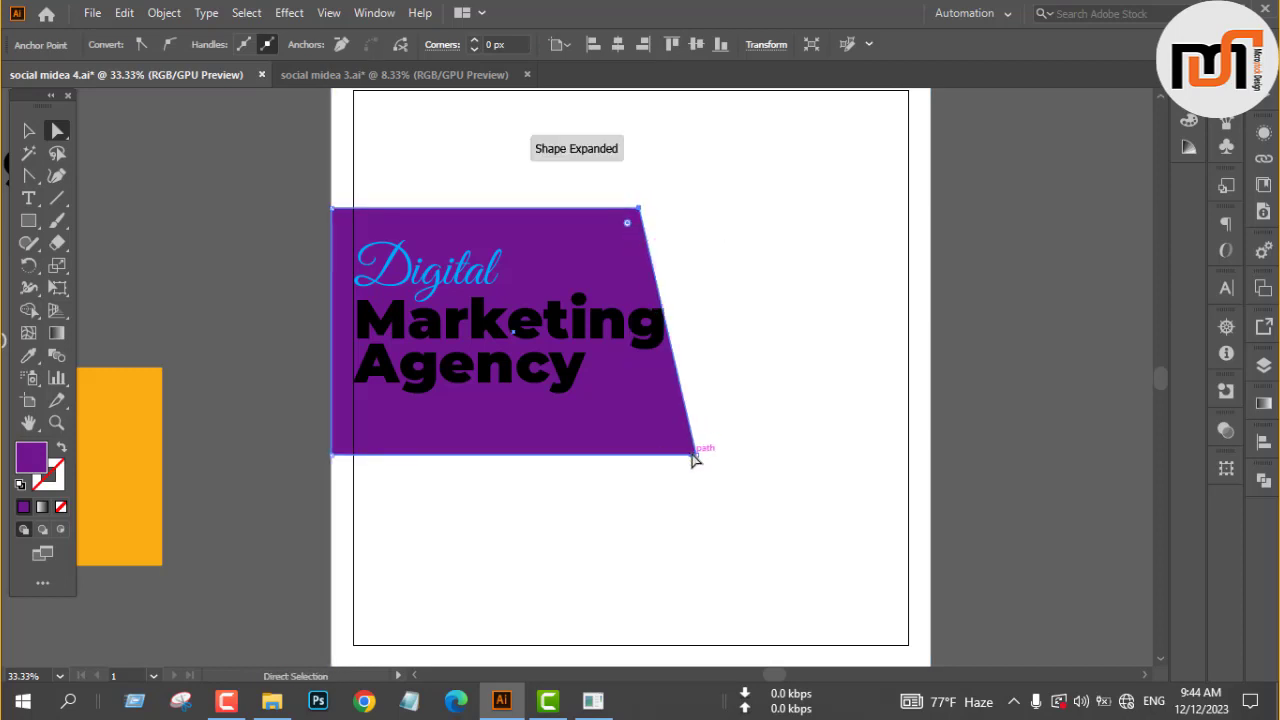
{"action": "left_click_drag", "start_coordinate": [696, 455], "coordinate": [730, 455]}
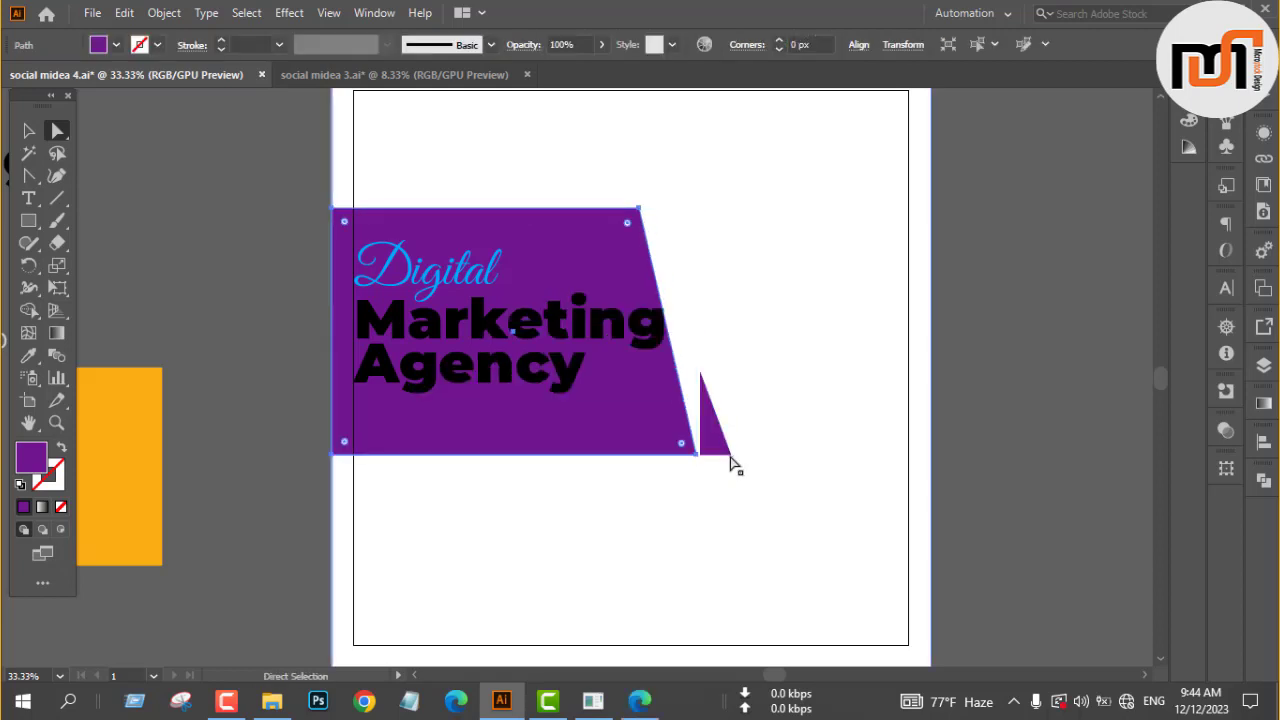
{"action": "key", "text": "ctrl+z"}
{"action": "key", "text": "ctrl+z"}
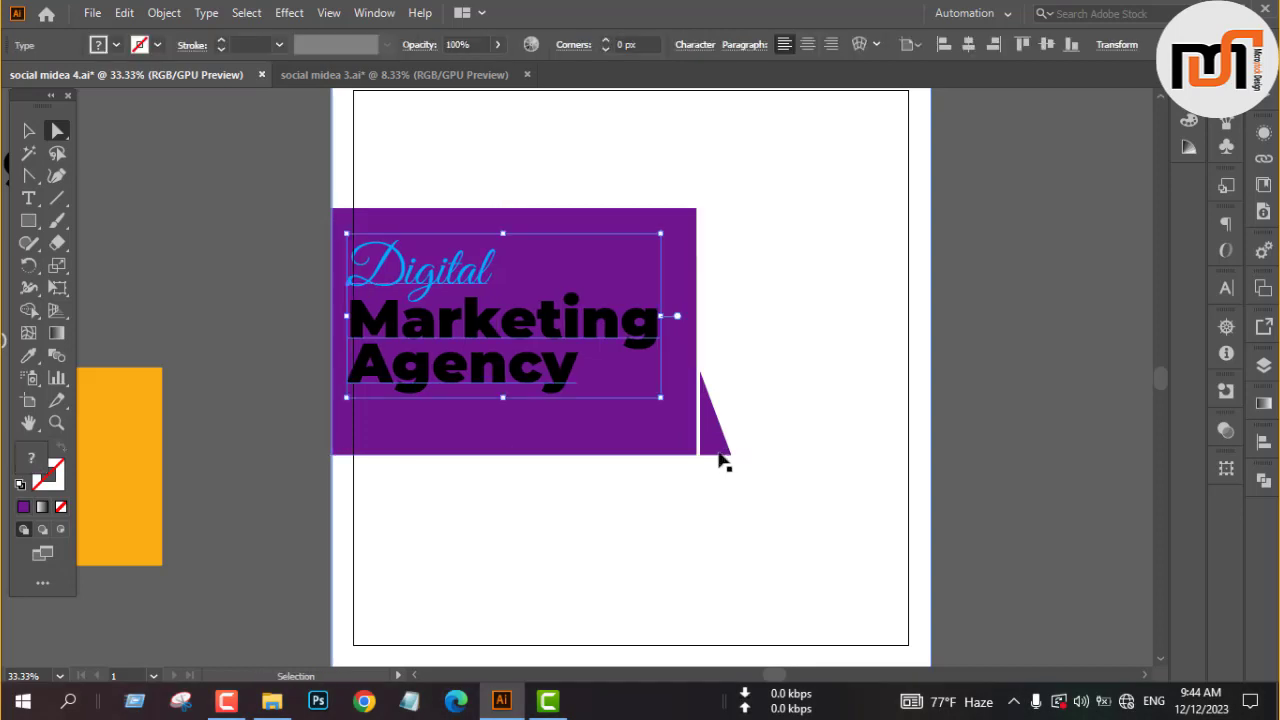
{"action": "key", "text": "ctrl+z"}
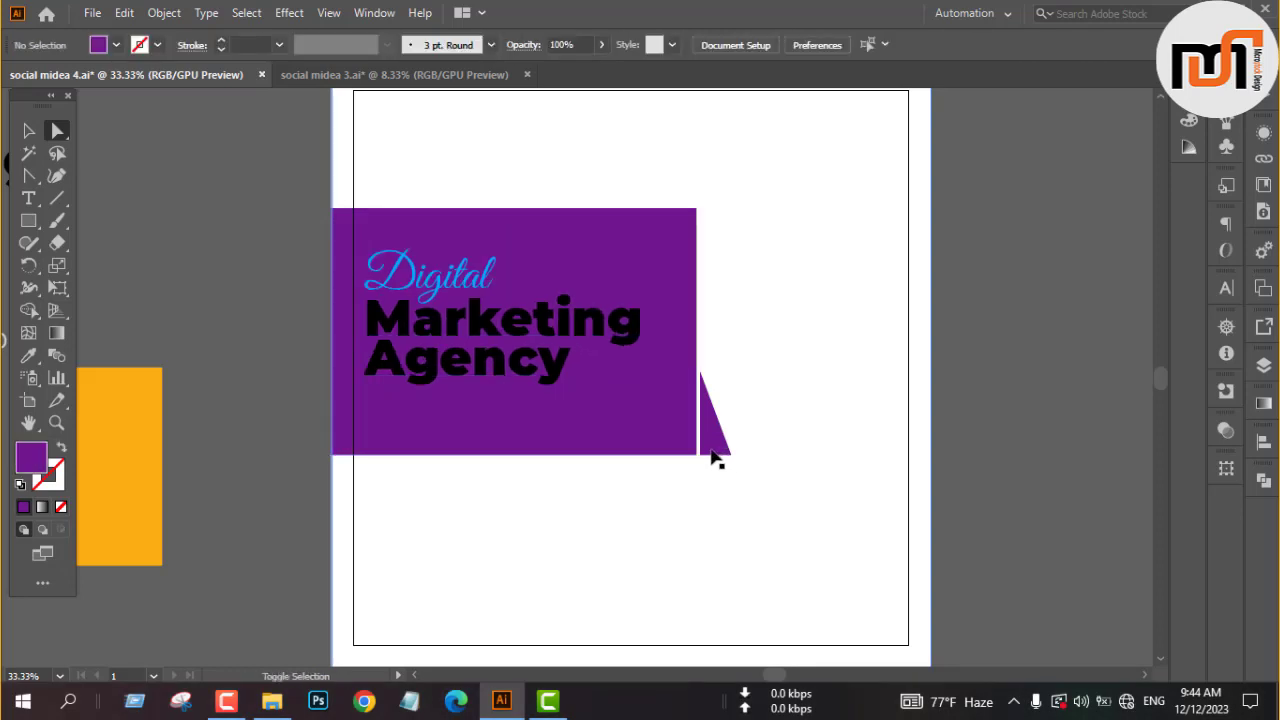
{"action": "key", "text": "ctrl+z"}
{"action": "key", "text": "ctrl+z"}
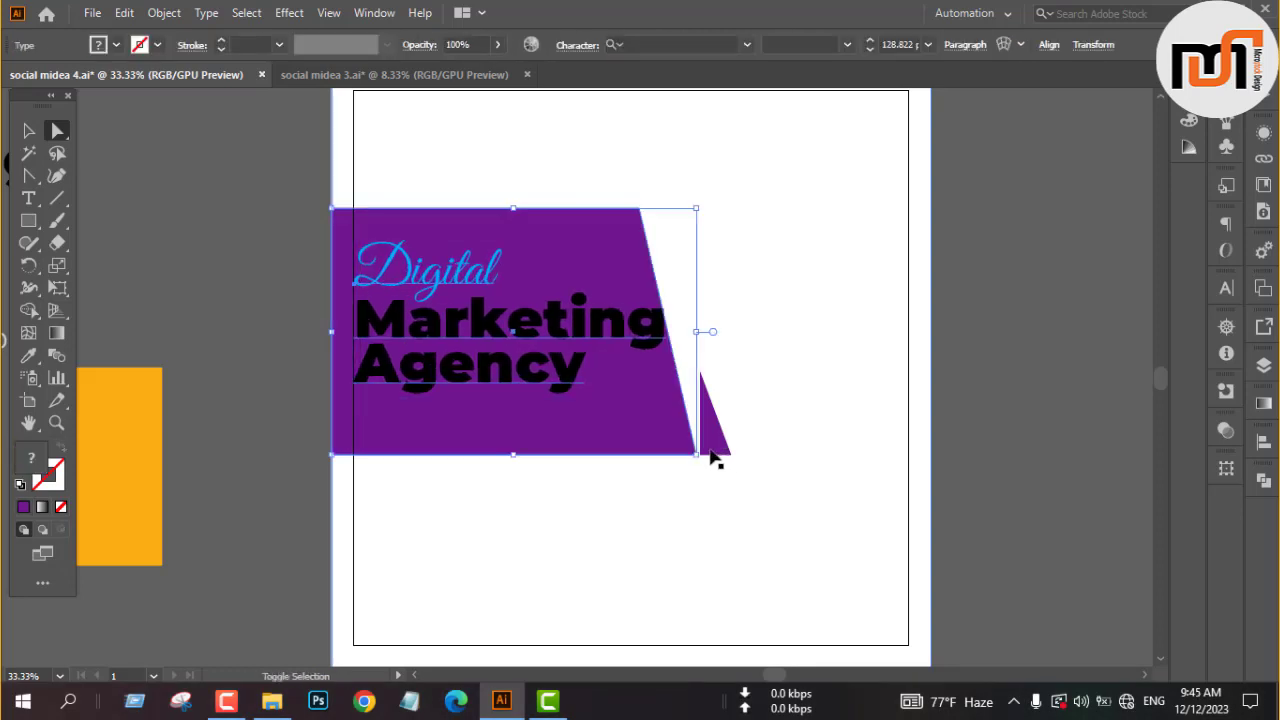
{"action": "key", "text": "ctrl+z"}
{"action": "key", "text": "v"}
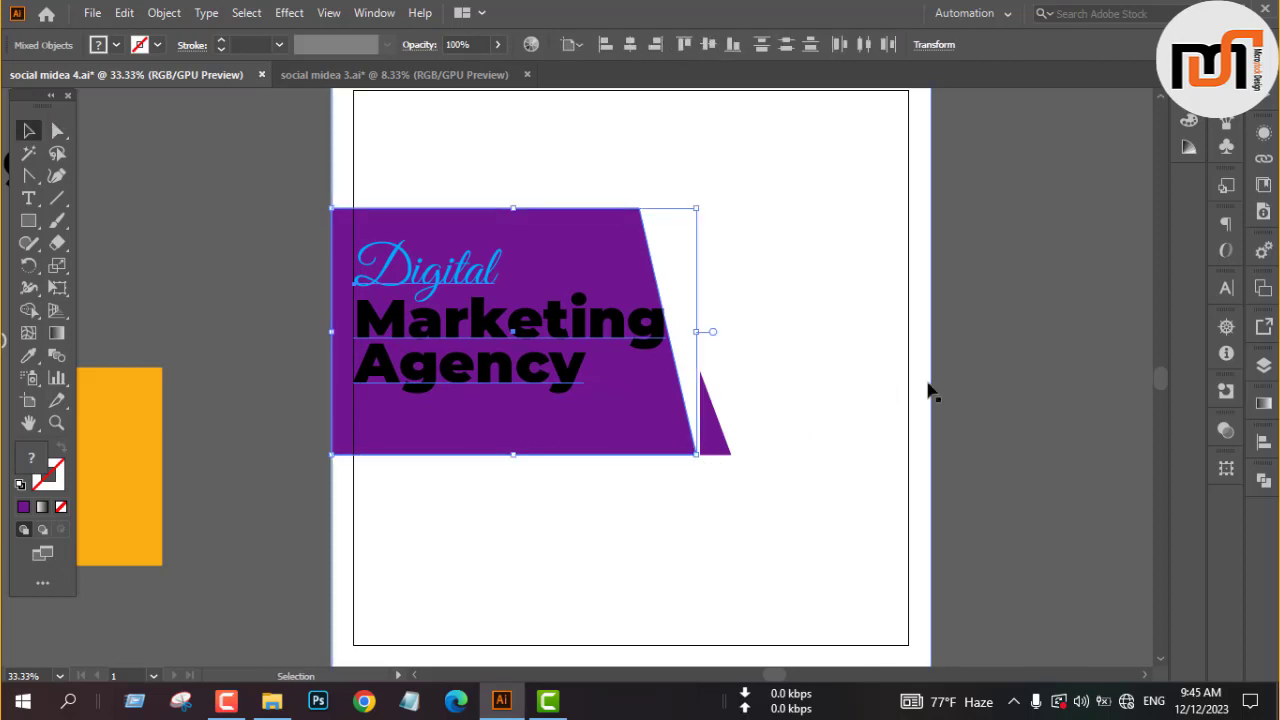
{"action": "left_click", "coordinate": [957, 375]}
{"action": "left_click", "coordinate": [712, 420]}
{"action": "left_click", "coordinate": [1010, 454]}
- Nudge the purple block's lower-right corner point outward so the slanted edge clears the word "Marketing"
{"action": "scroll", "coordinate": [726, 418], "scroll_direction": "down", "scroll_amount": 2}
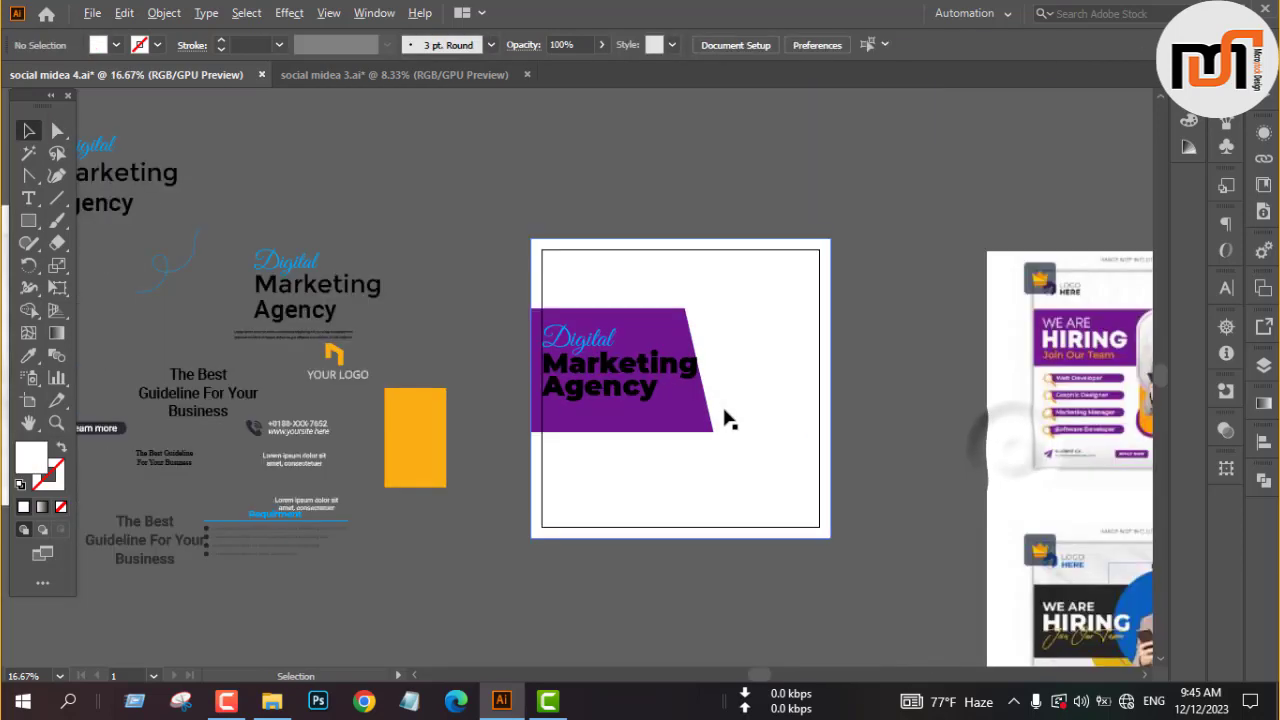
{"action": "scroll", "coordinate": [724, 418], "scroll_direction": "up", "scroll_amount": 6}
{"action": "scroll", "coordinate": [726, 422], "scroll_direction": "down", "scroll_amount": 3}
{"action": "key", "text": "a"}
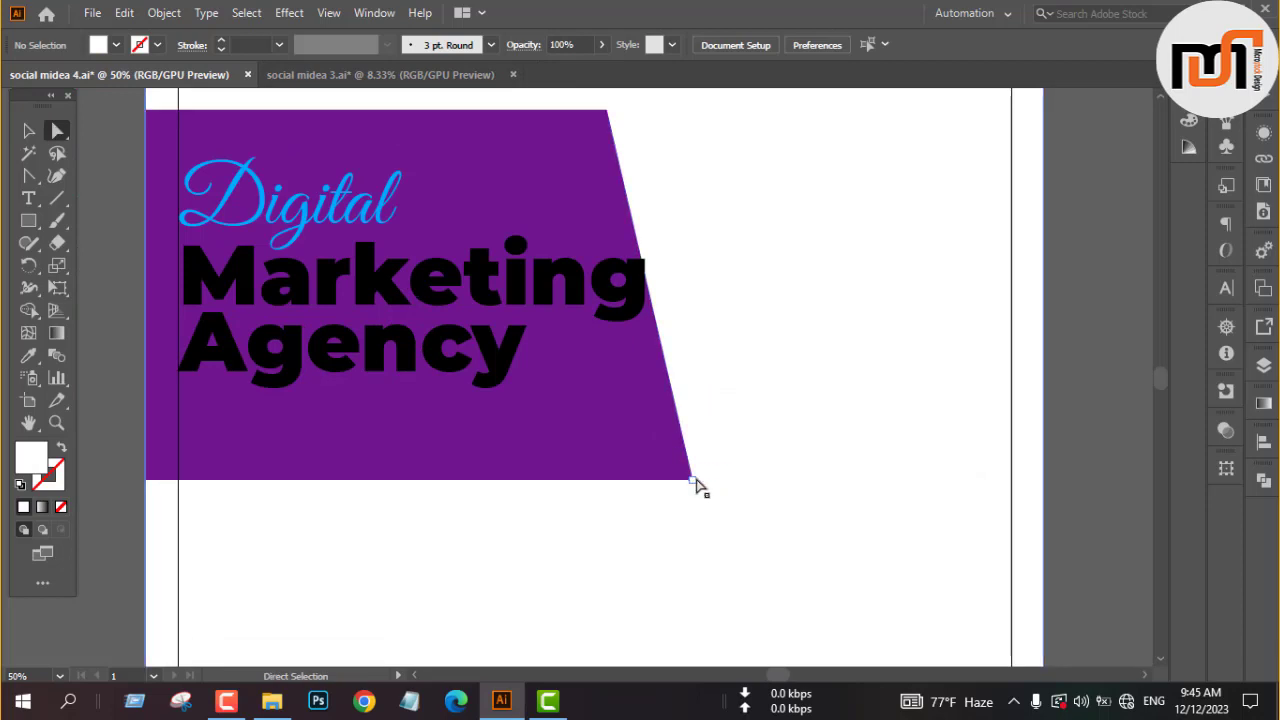
{"action": "left_click", "coordinate": [692, 479]}
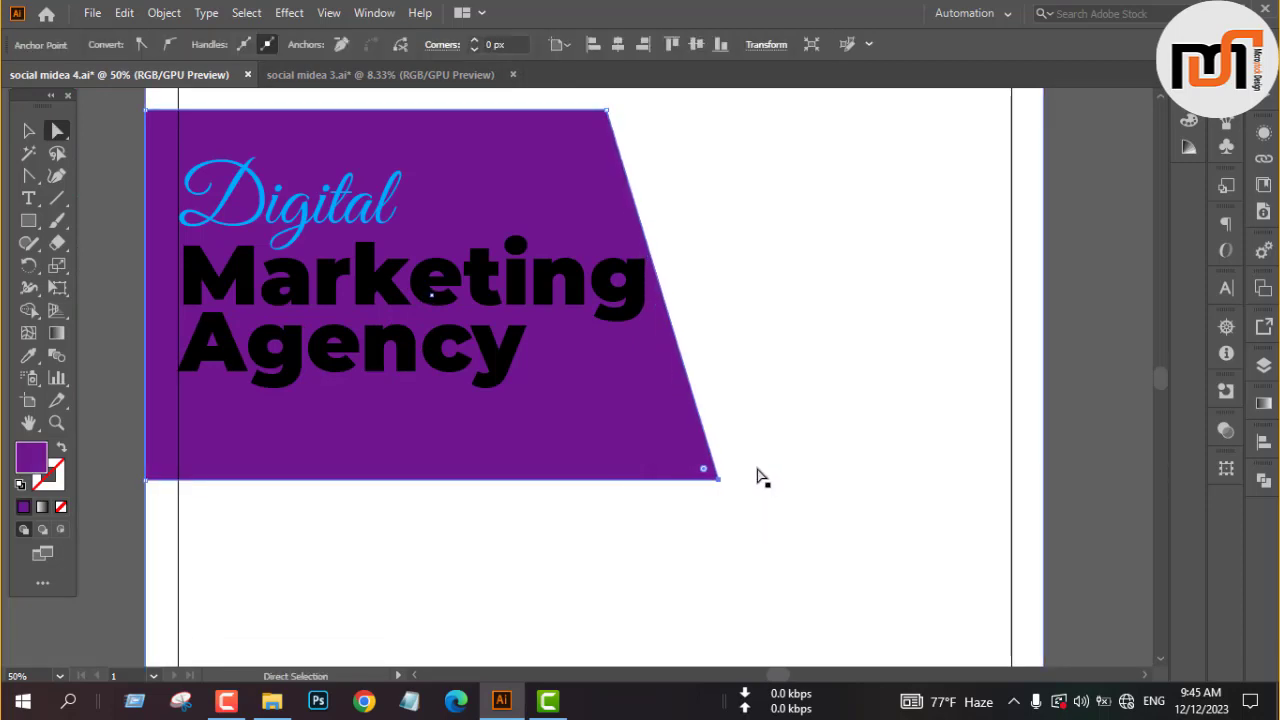
{"action": "key", "text": "Right"}
{"action": "key", "text": "Right"}
{"action": "key", "text": "Right"}
{"action": "key", "text": "Right"}
{"action": "key", "text": "Right"}
{"action": "key", "text": "Right"}
{"action": "key", "text": "Right"}
{"action": "key", "text": "Right"}
{"action": "key", "text": "Right"}
{"action": "key", "text": "Right"}
{"action": "key", "text": "Right"}
{"action": "key", "text": "Right"}
{"action": "key", "text": "Right"}
{"action": "key", "text": "Right"}
{"action": "key", "text": "Right"}
{"action": "key", "text": "Right"}
{"action": "key", "text": "Right"}
{"action": "key", "text": "Right"}
{"action": "key", "text": "Right"}
{"action": "key", "text": "Right"}
{"action": "key", "text": "Right"}
{"action": "key", "text": "Right"}
{"action": "key", "text": "Right"}
{"action": "key", "text": "Right"}
{"action": "key", "text": "Right"}
{"action": "key", "text": "Right"}
{"action": "key", "text": "Right"}
{"action": "key", "text": "Right"}
{"action": "key", "text": "Right"}
{"action": "key", "text": "Right"}
{"action": "key", "text": "Right"}
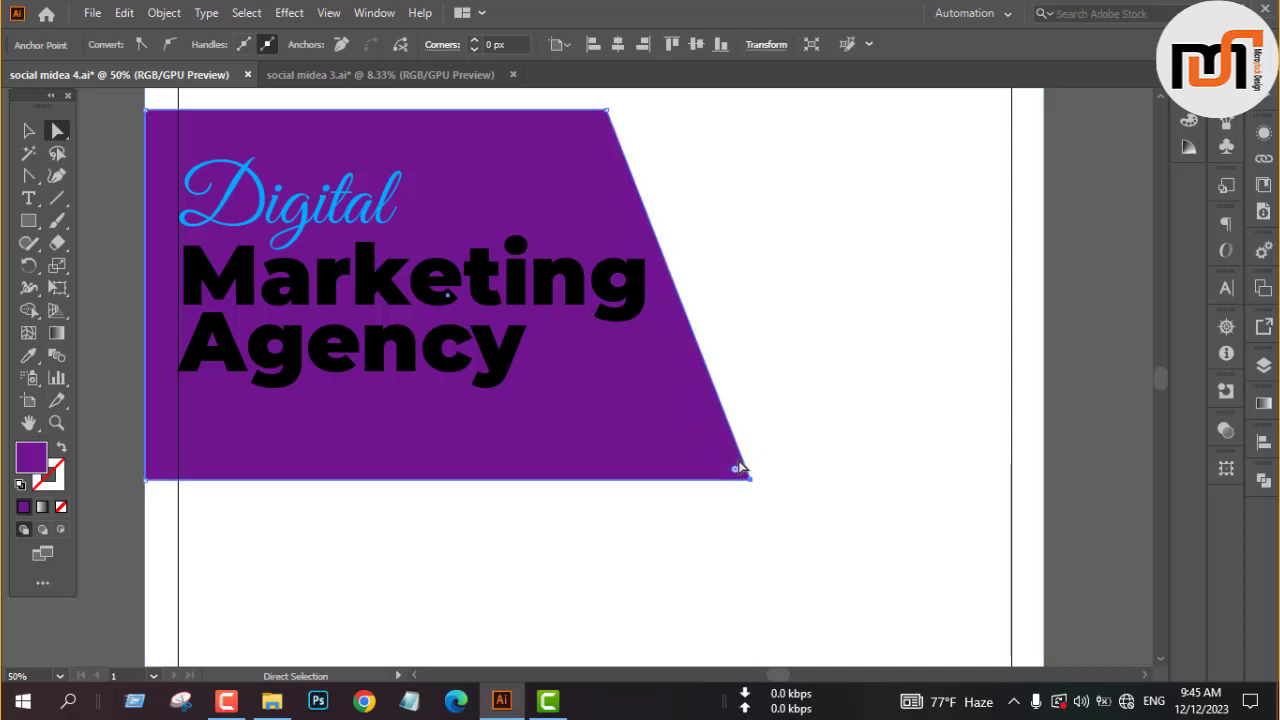
- Stretch the heading downward at constant width to a font size of about 140 pt
{"action": "key", "text": "v"}
{"action": "left_click", "coordinate": [465, 330]}
{"action": "left_click_drag", "start_coordinate": [415, 396], "coordinate": [411, 420]}
{"action": "scroll", "coordinate": [420, 415], "scroll_direction": "down", "scroll_amount": 3}
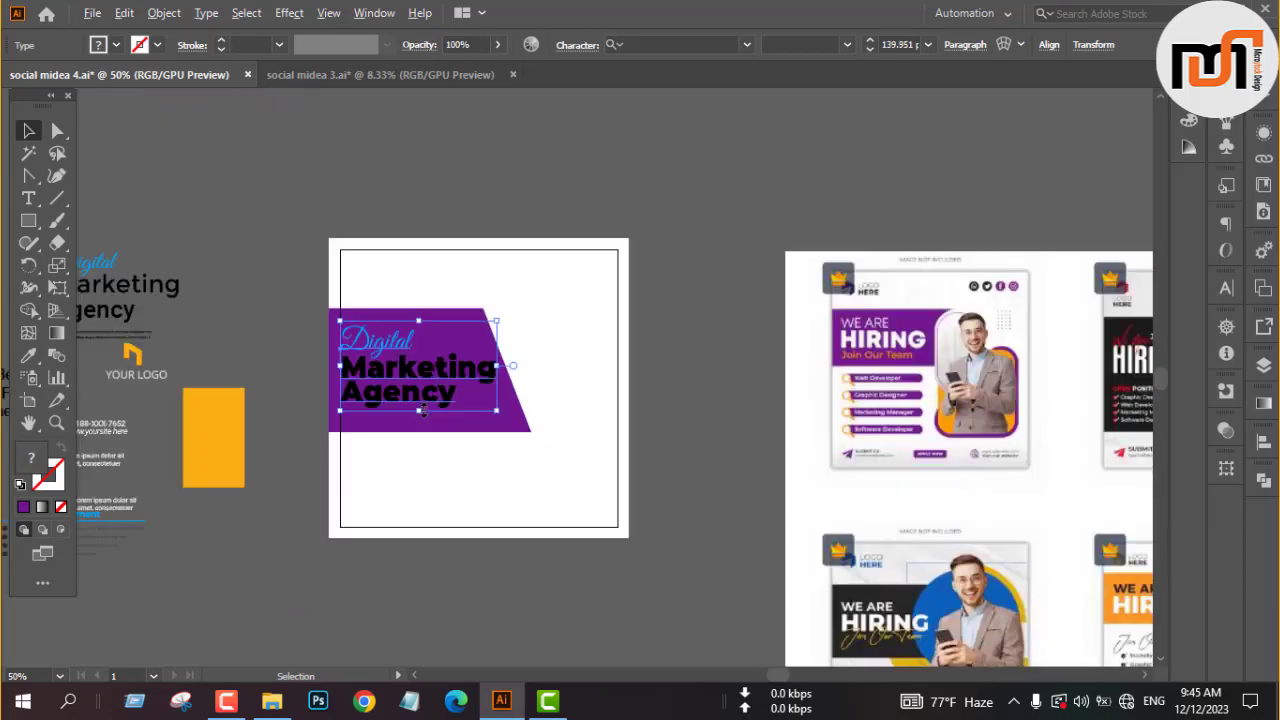
{"action": "left_click", "coordinate": [517, 196]}
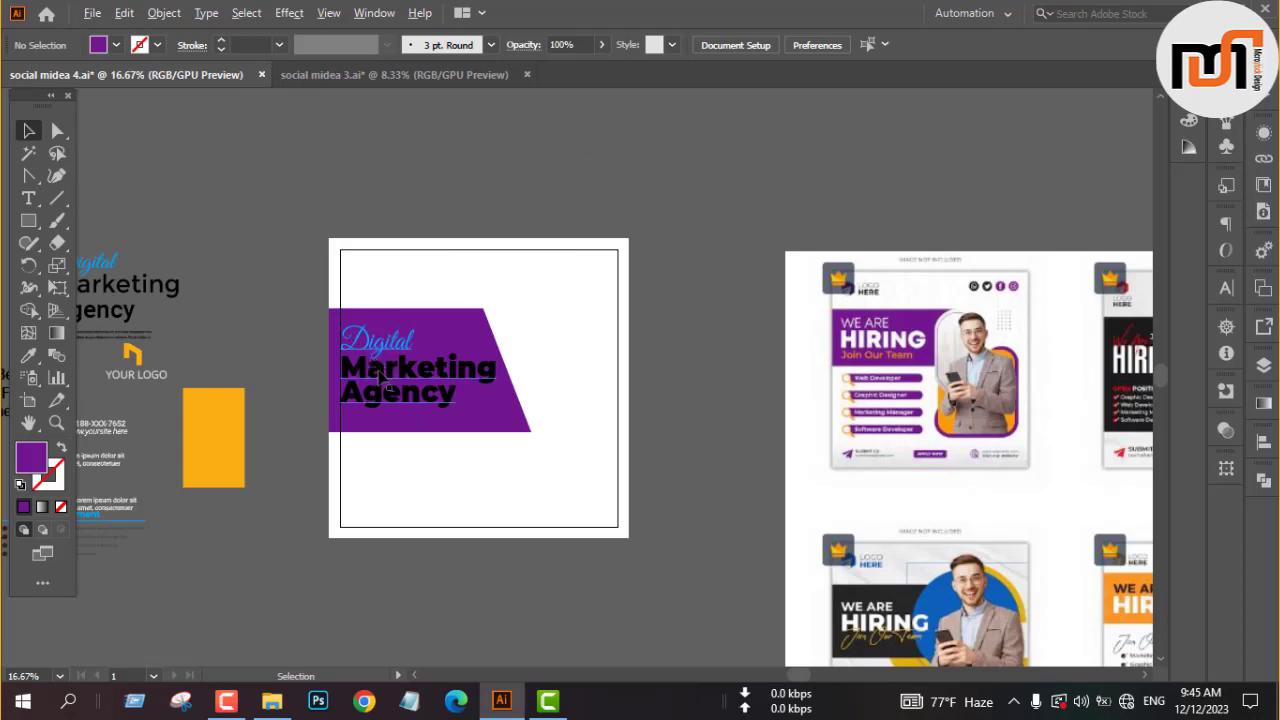
- Recolour the words "Marketing Agency" white by sampling the artboard background with the Eyedropper
{"action": "scroll", "coordinate": [380, 375], "scroll_direction": "up", "scroll_amount": 3}
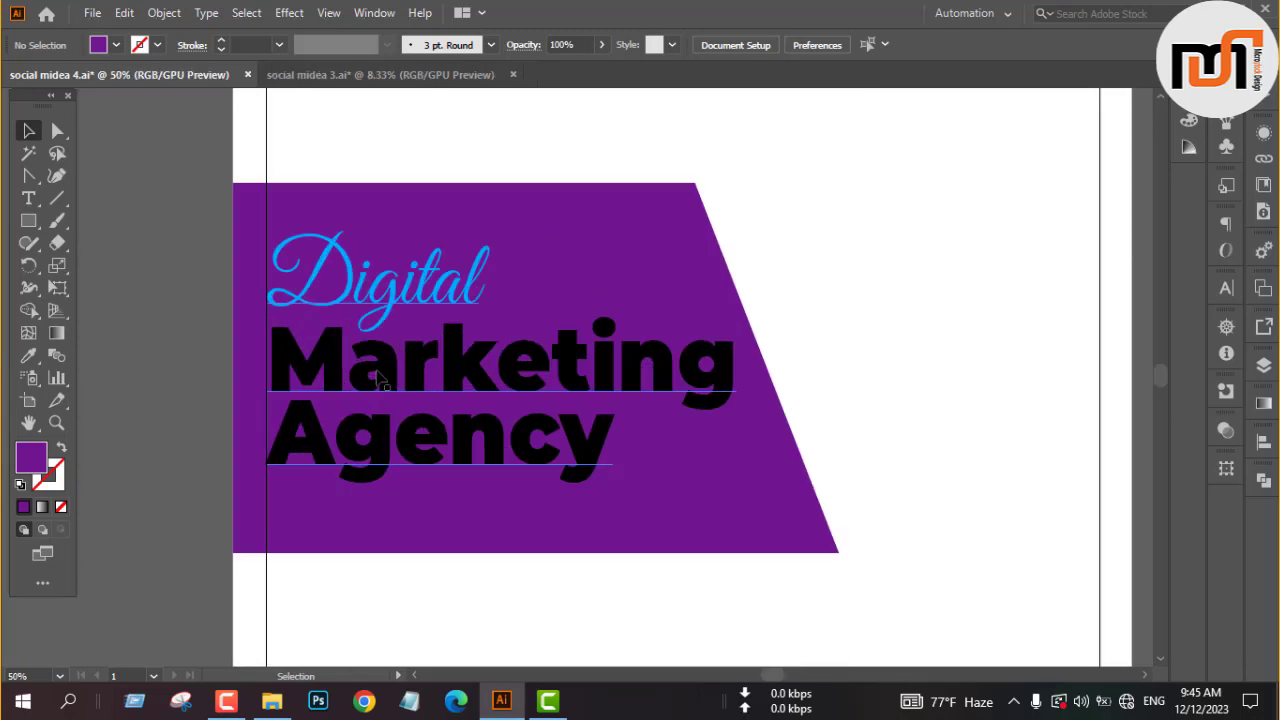
{"action": "triple_click", "coordinate": [380, 375]}
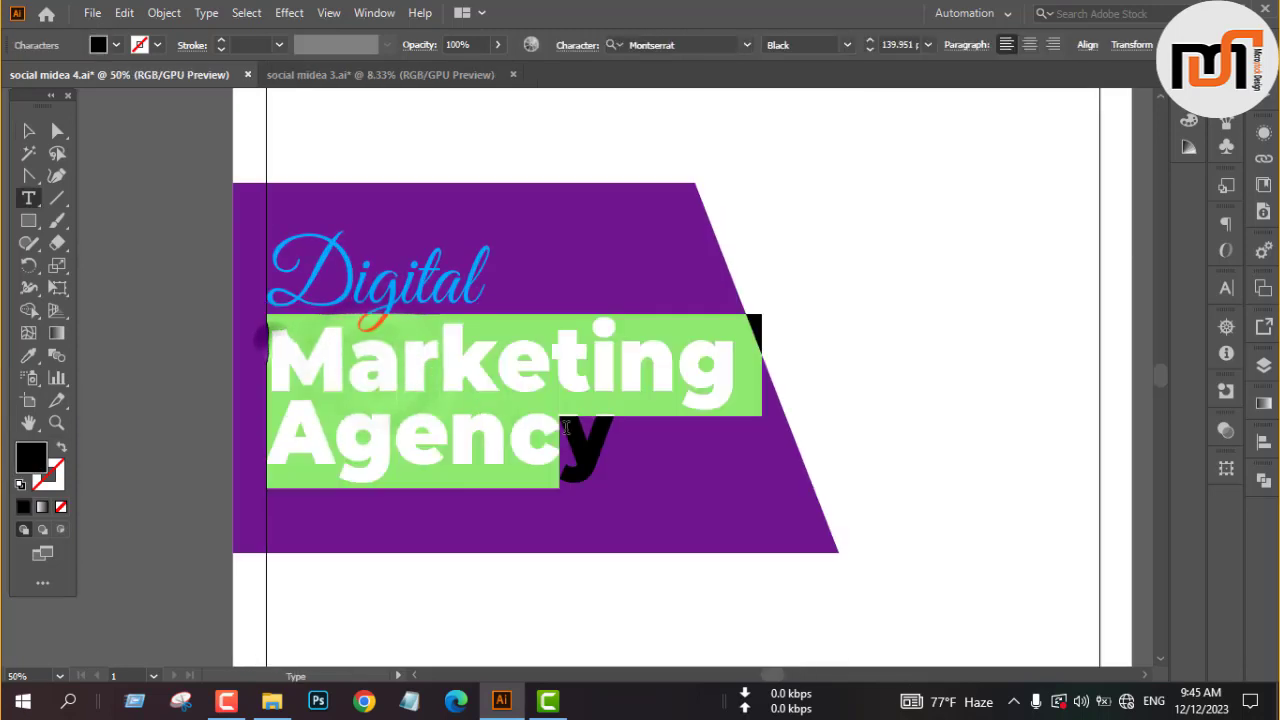
{"action": "left_click", "coordinate": [28, 357]}
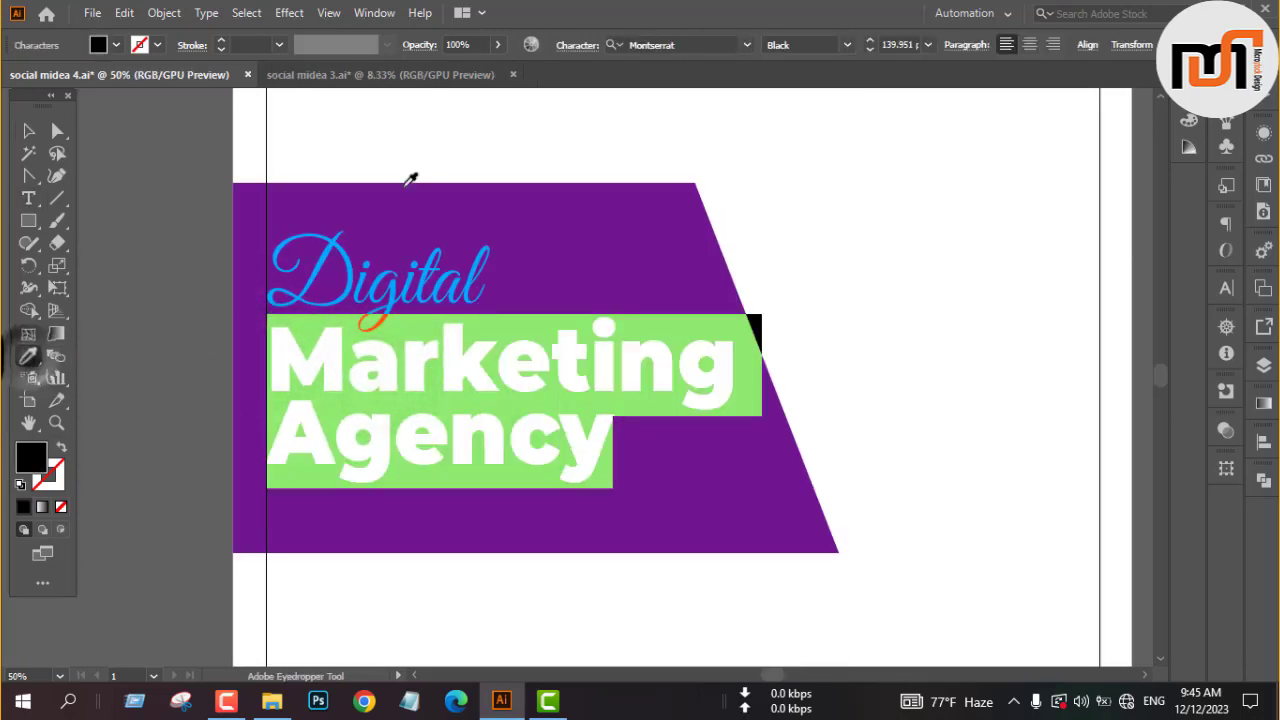
{"action": "left_click", "coordinate": [406, 180]}
{"action": "key", "text": "v"}
{"action": "left_click", "coordinate": [128, 257]}
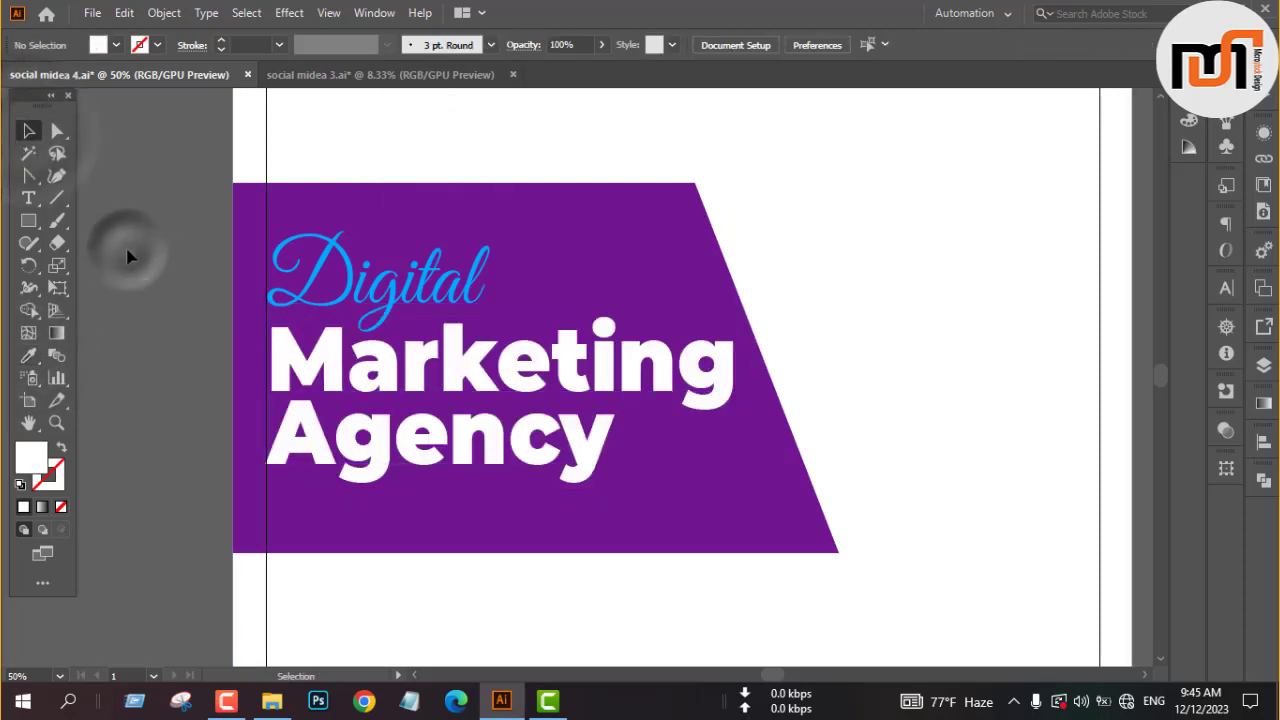
- Fill the word "Digital" with a dark grey swatch
{"action": "scroll", "coordinate": [155, 265], "scroll_direction": "down", "scroll_amount": 3}
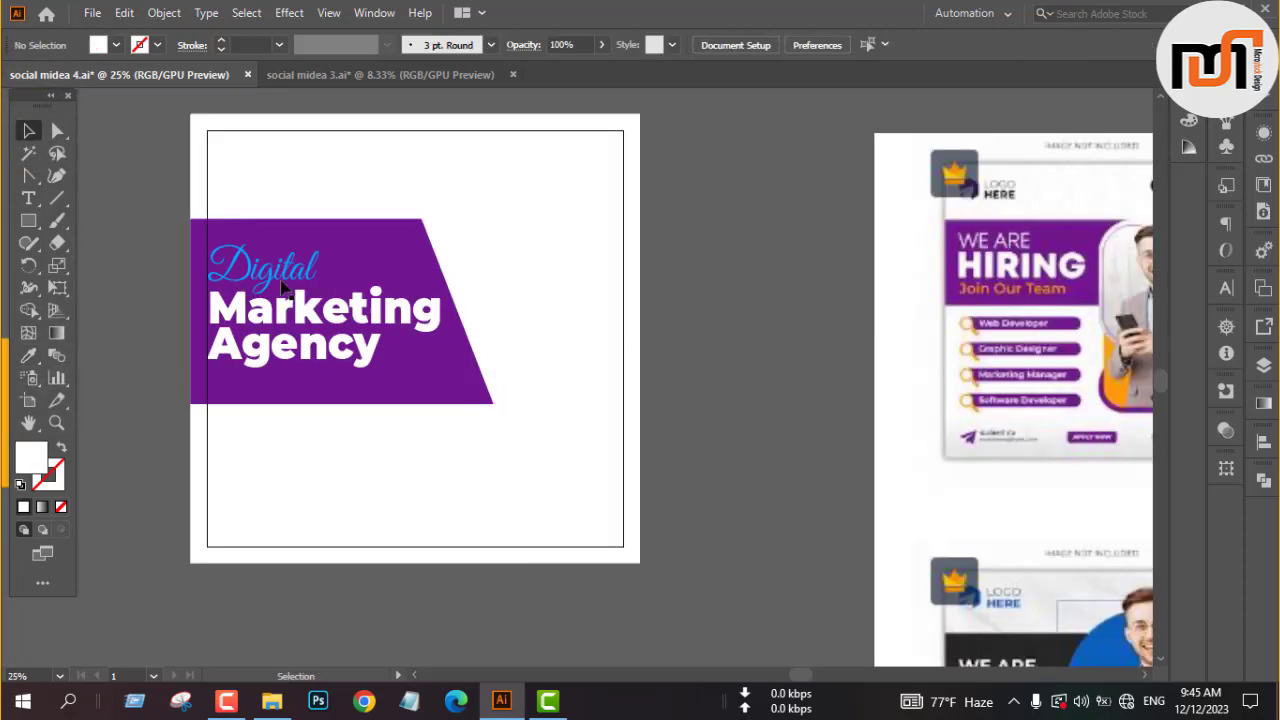
{"action": "mouse_move", "coordinate": [514, 320]}
{"action": "left_mouse_down"}
{"action": "mouse_move", "coordinate": [380, 317]}
{"action": "mouse_move", "coordinate": [389, 295]}
{"action": "mouse_move", "coordinate": [461, 286]}
{"action": "mouse_move", "coordinate": [351, 346]}
{"action": "mouse_move", "coordinate": [343, 331]}
{"action": "mouse_move", "coordinate": [516, 318]}
{"action": "left_mouse_up"}
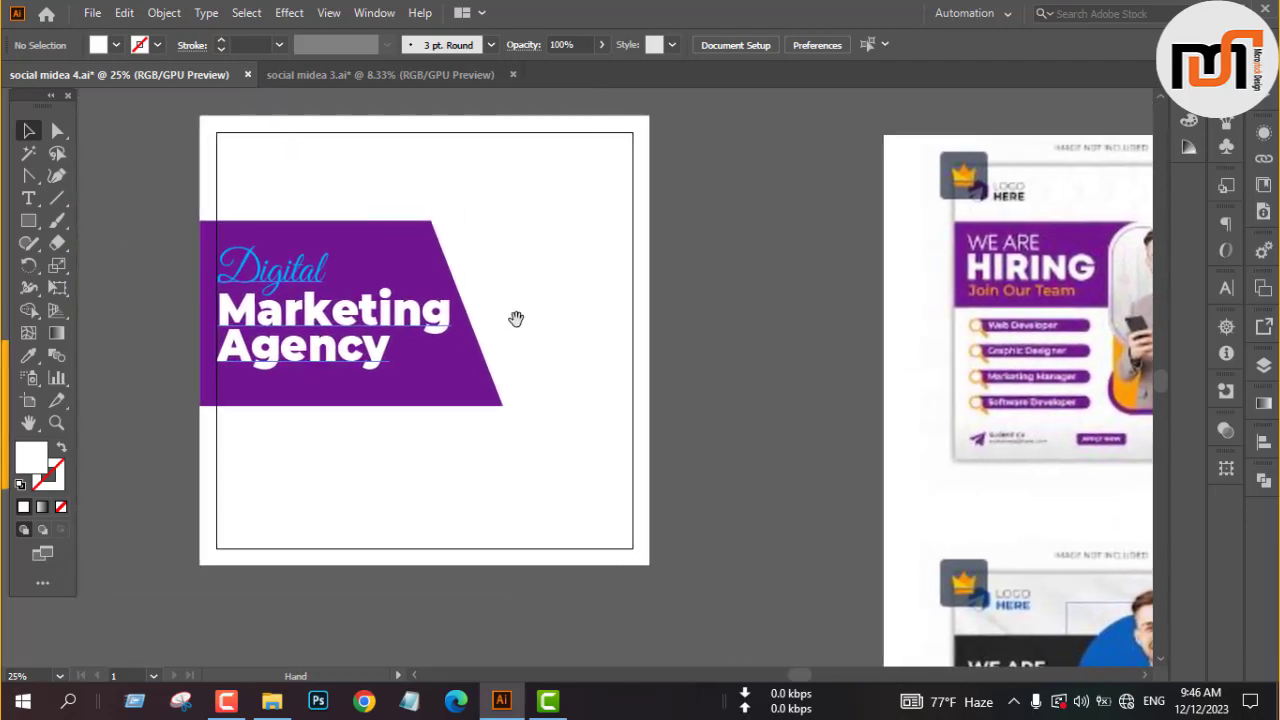
{"action": "scroll", "coordinate": [260, 278], "scroll_direction": "up", "scroll_amount": 3}
{"action": "double_click", "coordinate": [260, 287]}
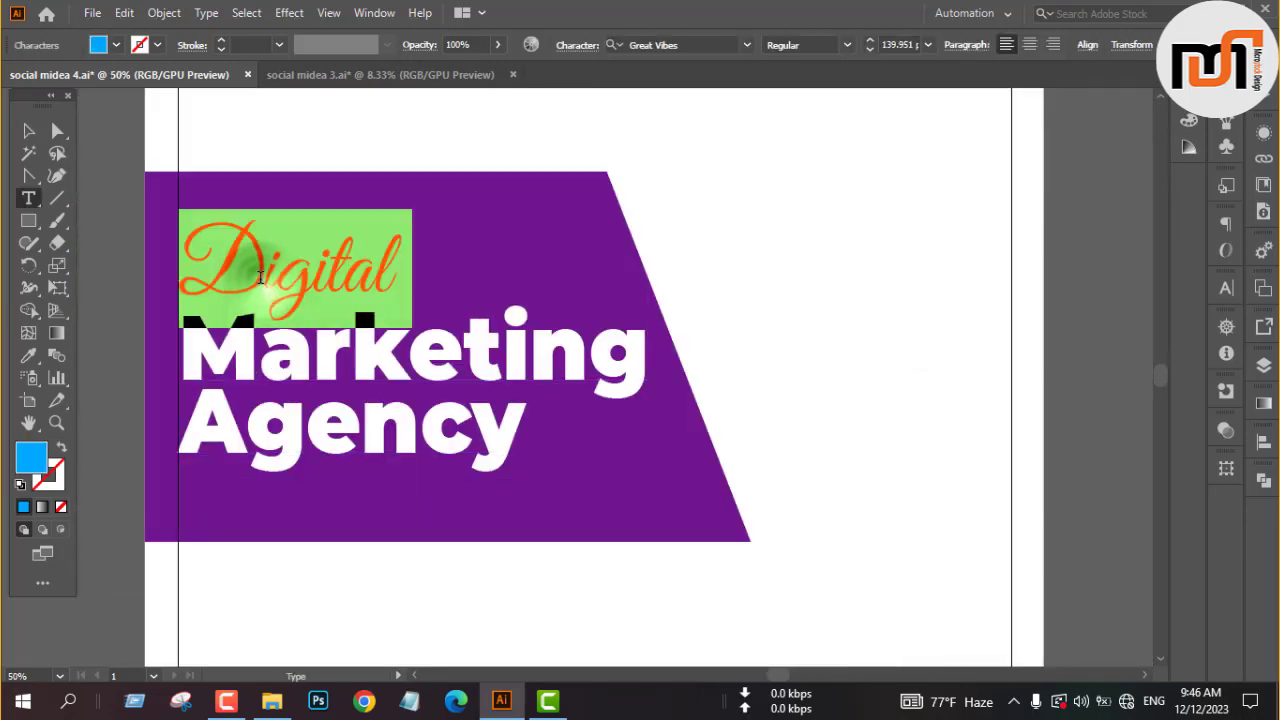
{"action": "left_click", "coordinate": [116, 44]}
{"action": "left_click", "coordinate": [37, 120]}
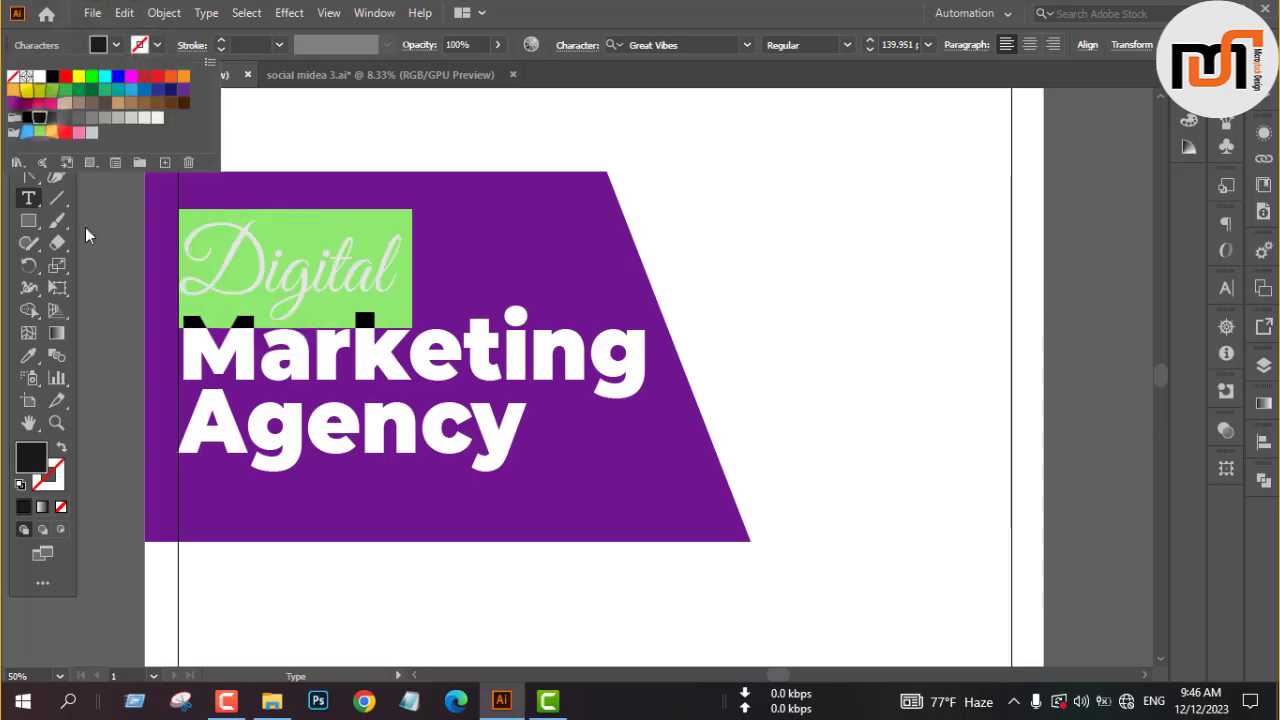
{"action": "key", "text": "Escape"}
{"action": "left_click", "coordinate": [83, 250]}
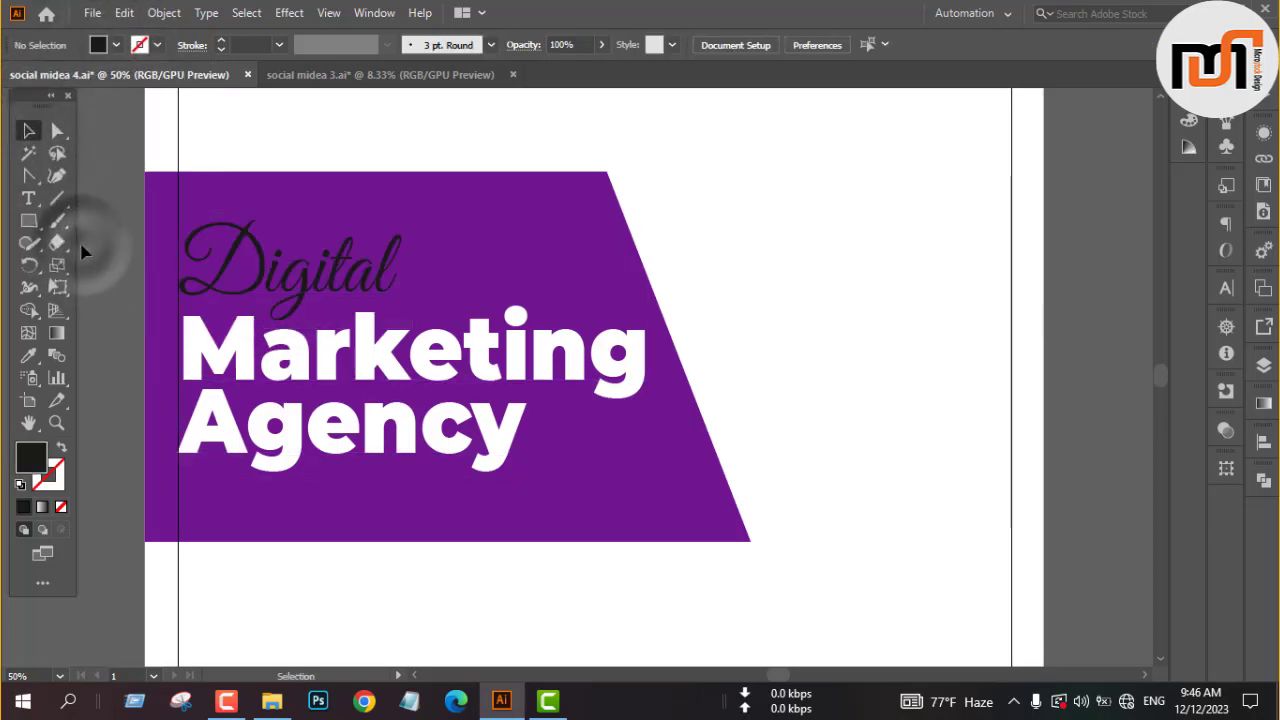
- Fill the word "Digital" in the purple block with black
{"action": "scroll", "coordinate": [80, 250], "scroll_direction": "down", "scroll_amount": 1}
{"action": "left_click_drag", "start_coordinate": [80, 251], "coordinate": [383, 257]}
{"action": "scroll", "coordinate": [386, 264], "scroll_direction": "up", "scroll_amount": 1}
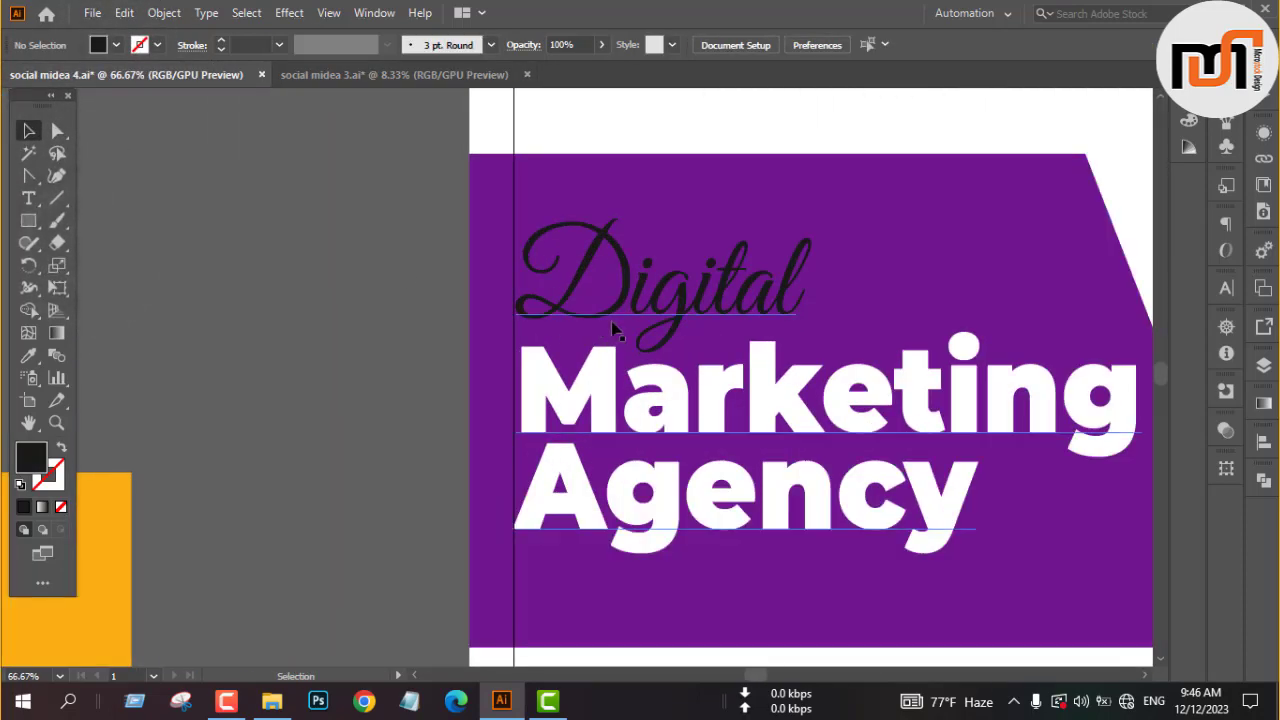
{"action": "triple_click", "coordinate": [684, 308]}
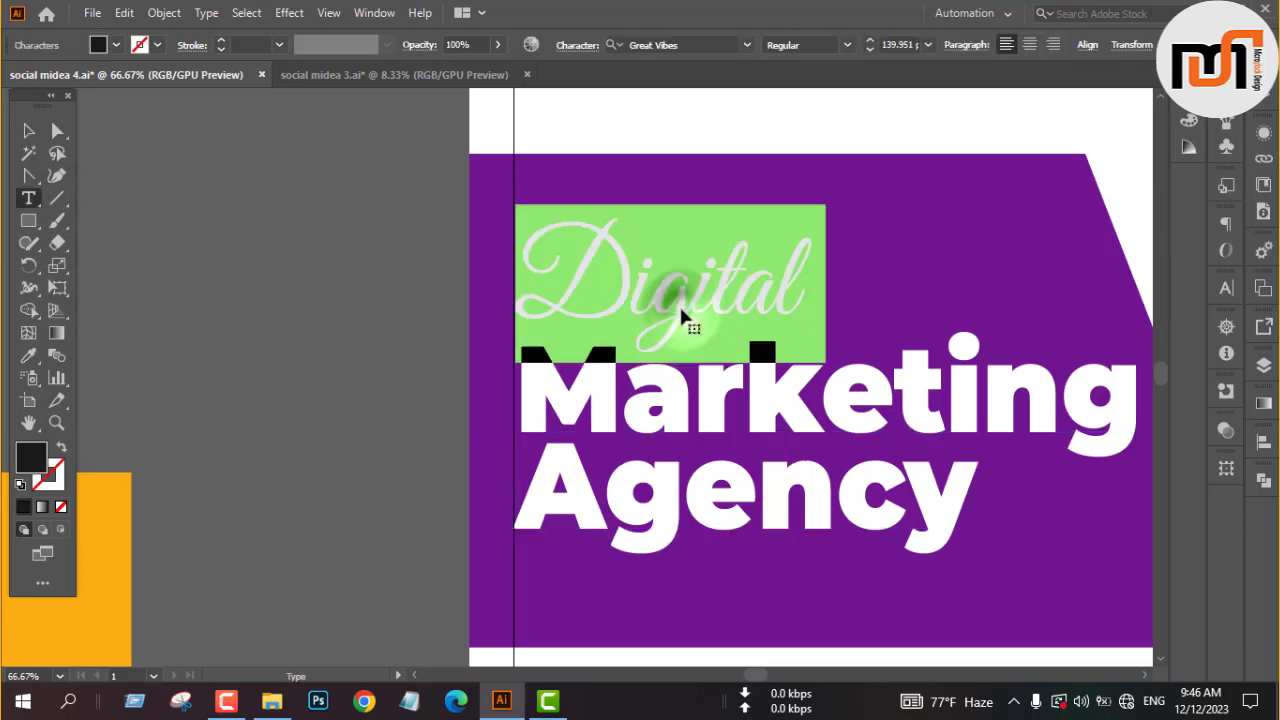
{"action": "left_click", "coordinate": [97, 46]}
{"action": "left_click", "coordinate": [171, 250]}
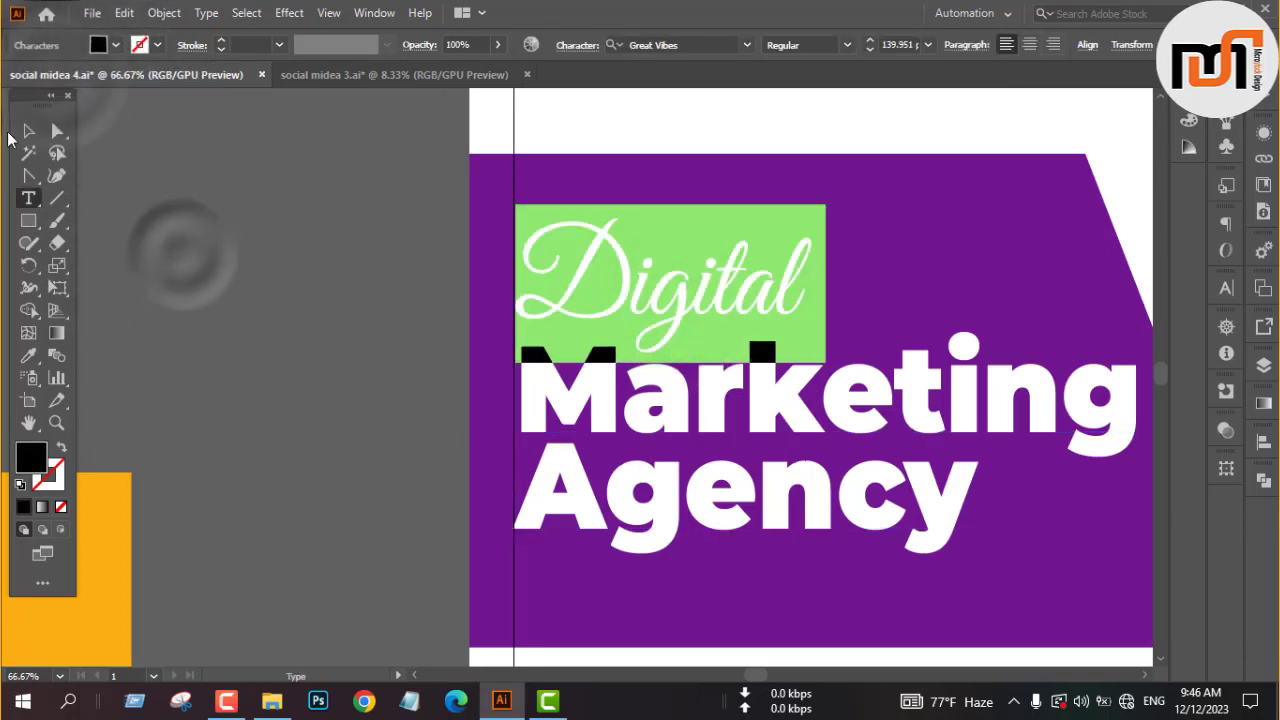
{"action": "left_click", "coordinate": [27, 136]}
{"action": "left_click", "coordinate": [206, 262]}
- Place a duplicate of the recoloured heading off the artboard, above the spare text elements
{"action": "key", "text": "ctrl+minus"}
{"action": "key", "text": "ctrl+minus"}
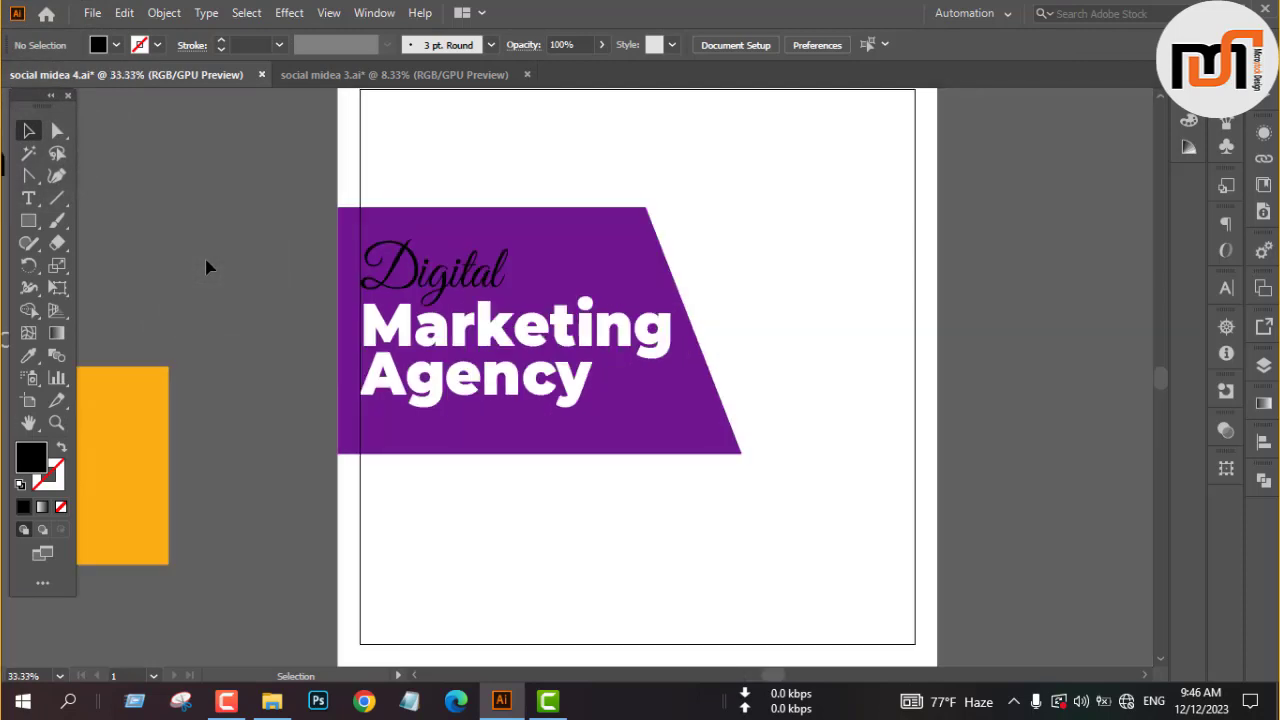
{"action": "scroll", "coordinate": [768, 418], "scroll_direction": "down", "scroll_amount": 2}
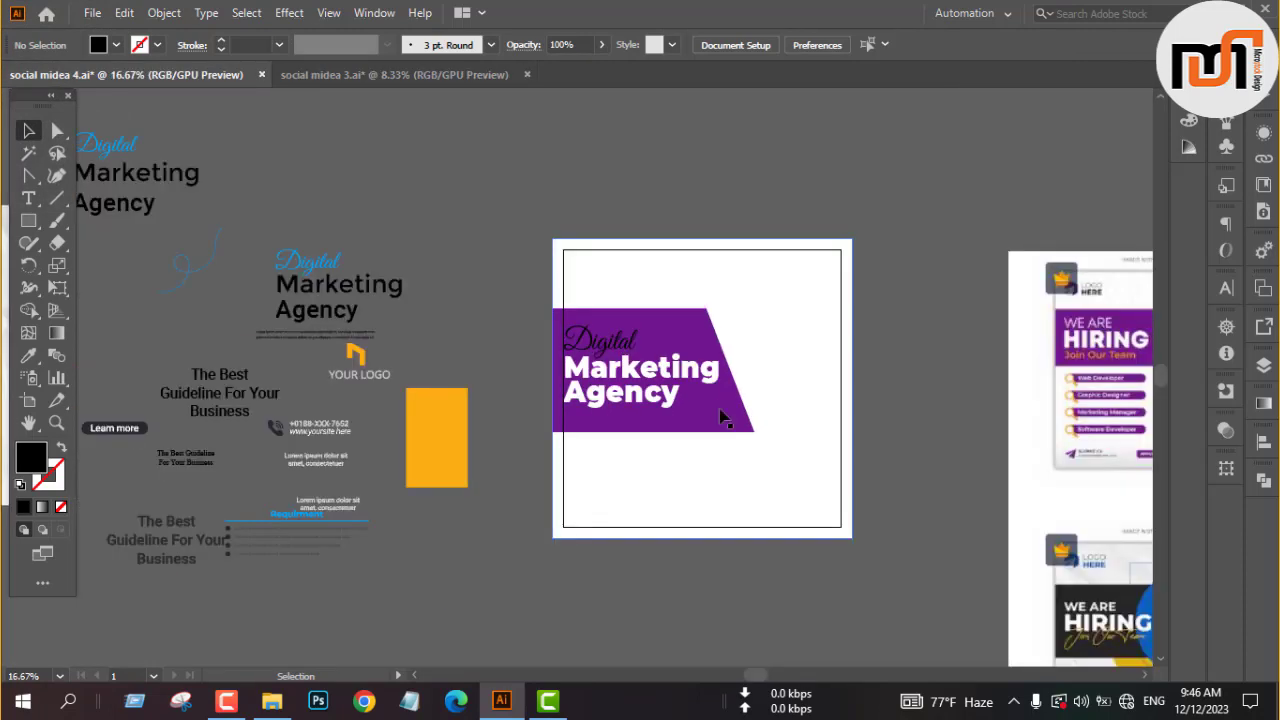
{"action": "left_click_drag", "start_coordinate": [671, 385], "coordinate": [354, 196]}
{"action": "left_click", "coordinate": [601, 382]}
{"action": "right_click", "coordinate": [601, 378]}
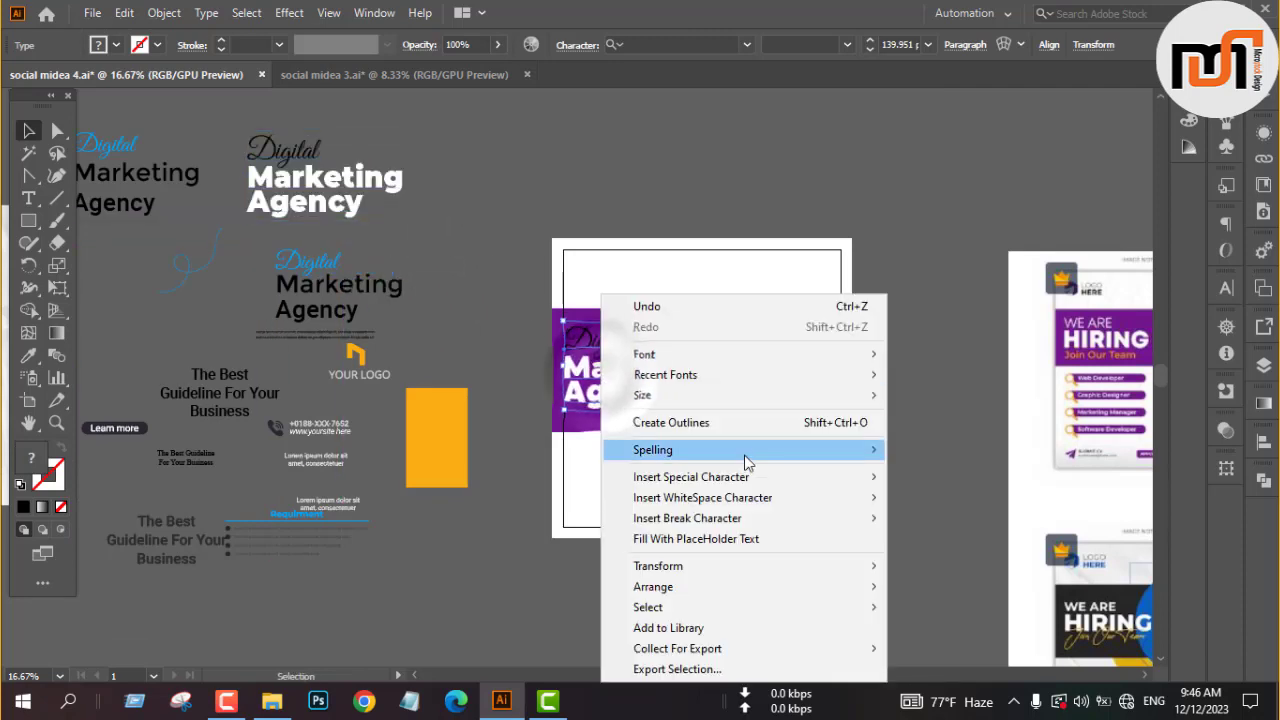
{"action": "key", "text": "Escape"}
{"action": "left_click", "coordinate": [528, 292]}
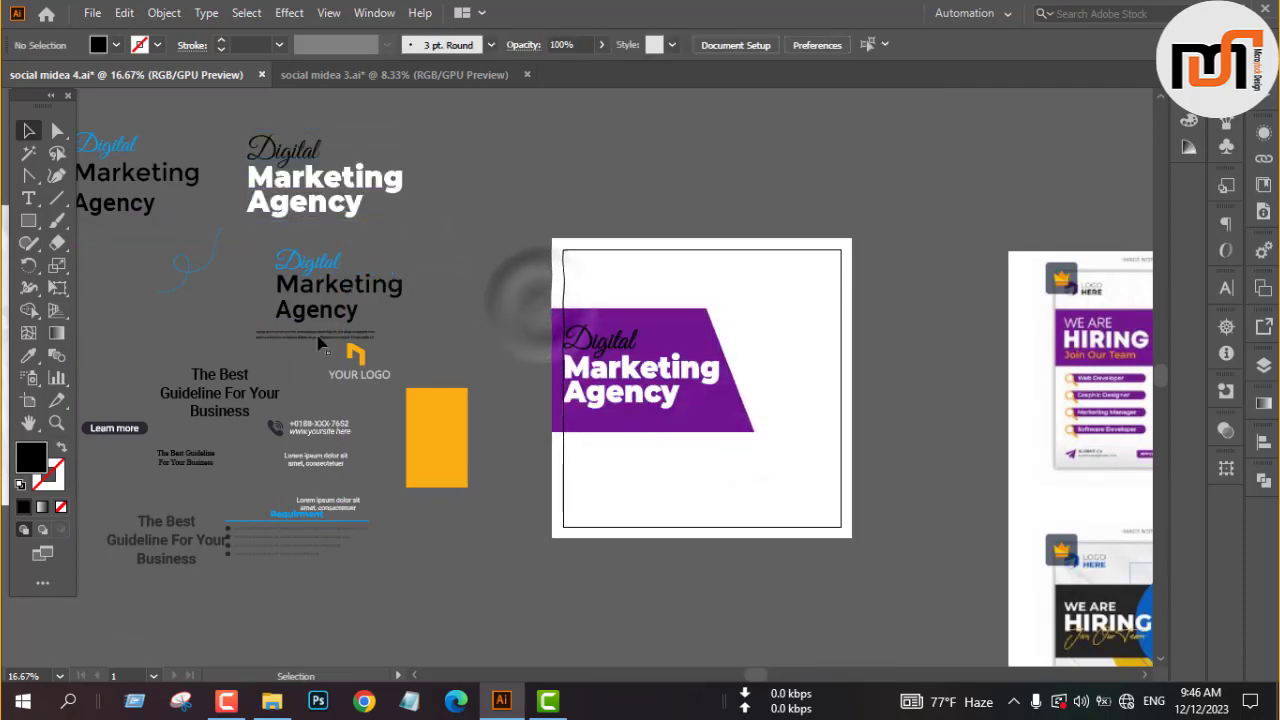
- Move the two-line lorem ipsum paragraph below the heading in the purple block and bring it to the front
{"action": "left_click_drag", "start_coordinate": [320, 344], "coordinate": [625, 428]}
{"action": "key", "text": "ctrl+1"}
{"action": "right_click", "coordinate": [235, 361]}
{"action": "mouse_move", "coordinate": [320, 278]}
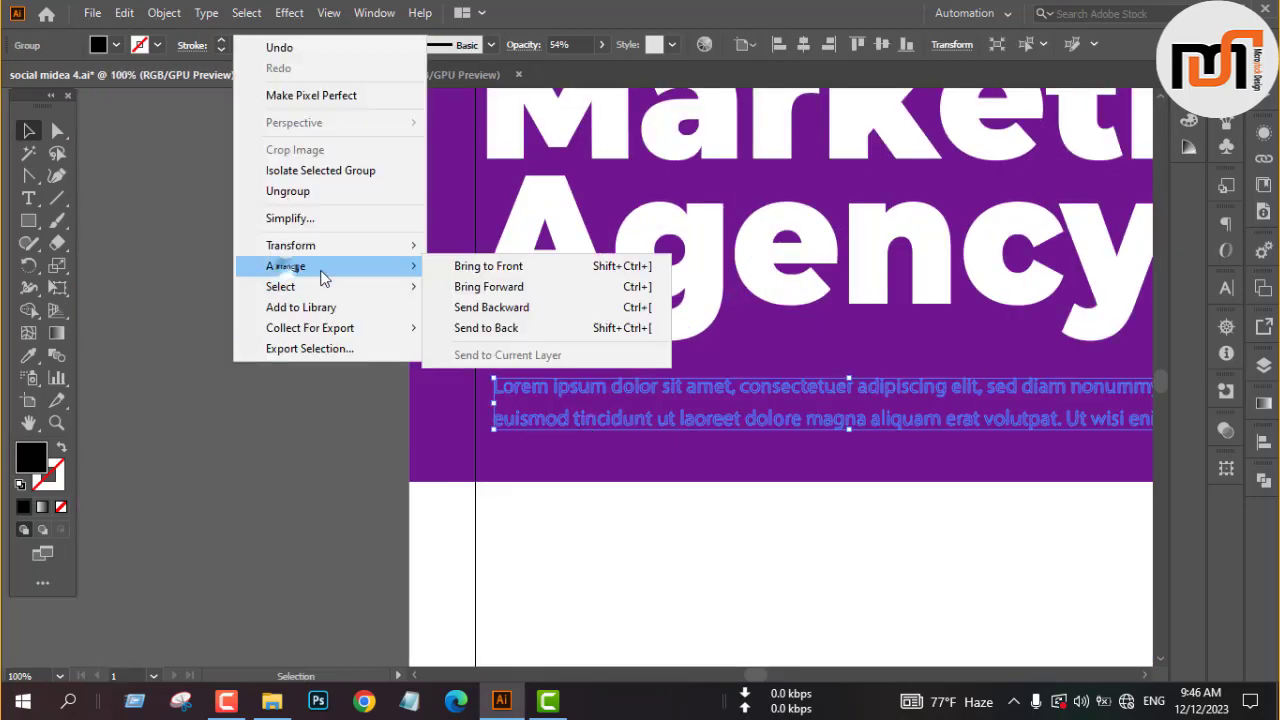
{"action": "left_click", "coordinate": [488, 266]}
- Left-align the lorem ipsum paragraph with the inner margin frame and deselect it
{"action": "left_click", "coordinate": [779, 44]}
{"action": "scroll", "coordinate": [337, 345], "scroll_direction": "down", "scroll_amount": 1}
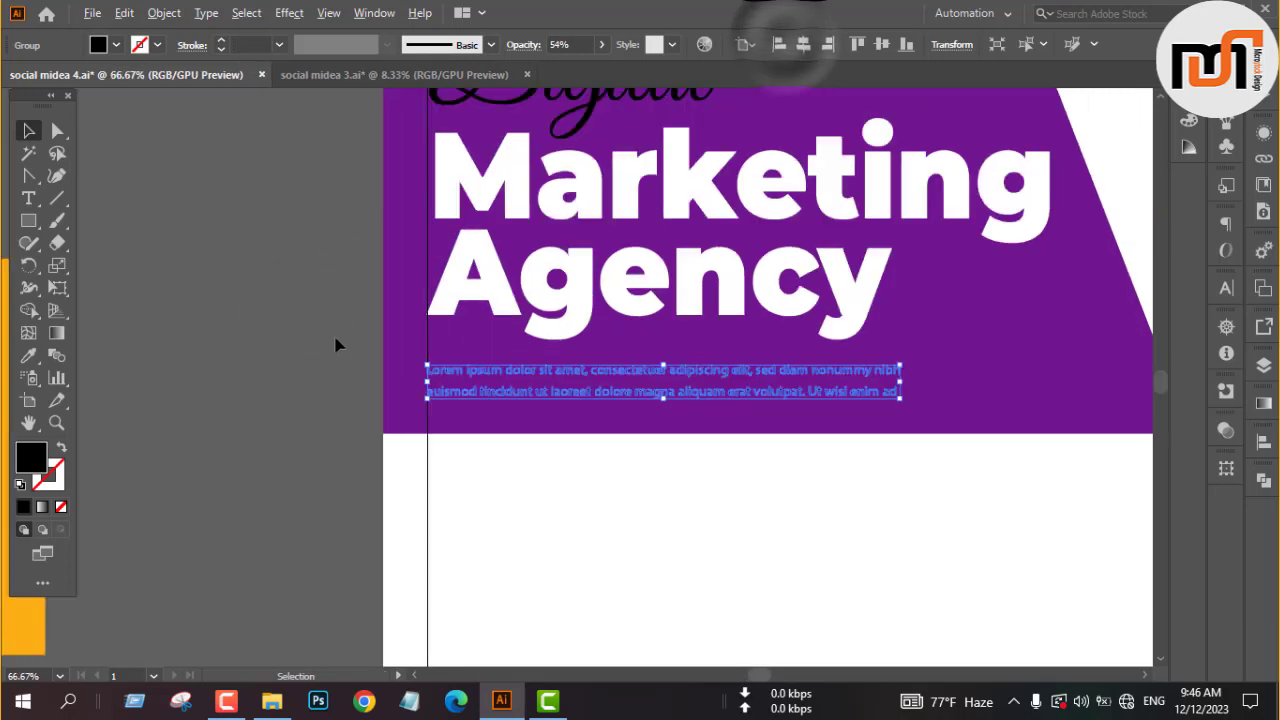
{"action": "scroll", "coordinate": [337, 345], "scroll_direction": "down", "scroll_amount": 1}
{"action": "left_click", "coordinate": [302, 352]}
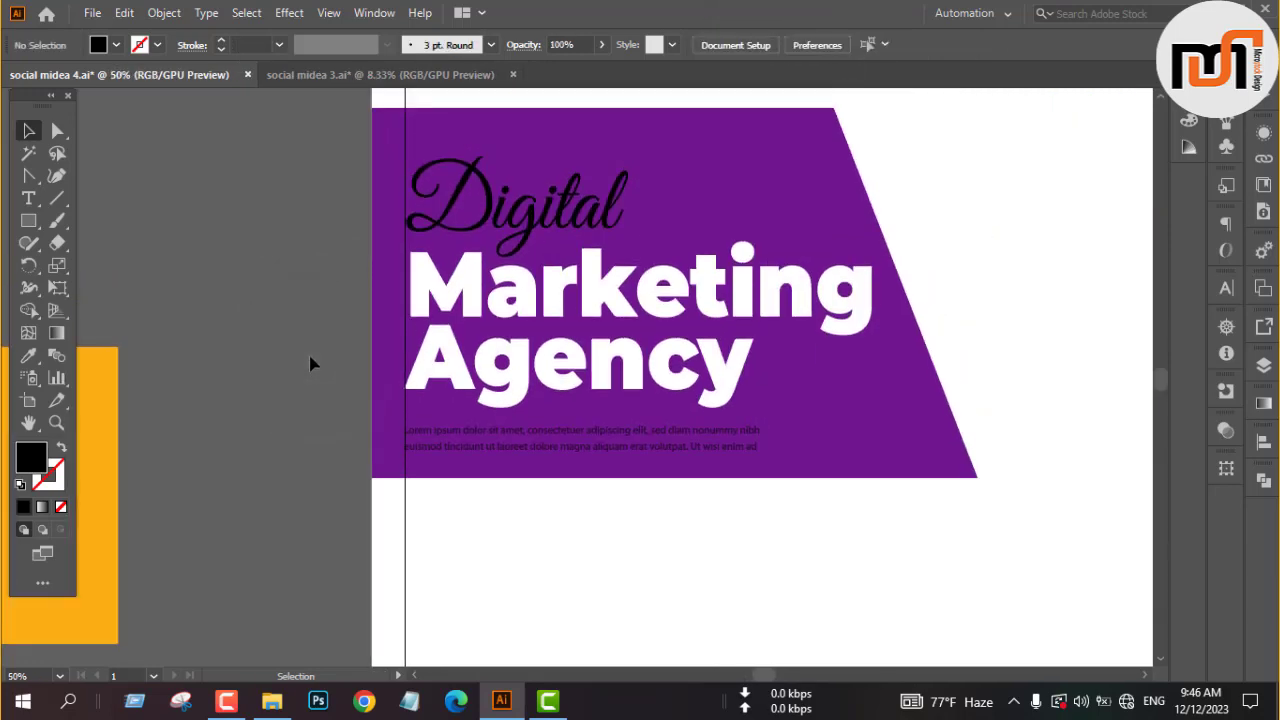
- Draw a tall black rectangle over the right part of the post and lower its upper edge to just above the artboard
{"action": "scroll", "coordinate": [315, 370], "scroll_direction": "down", "scroll_amount": 1}
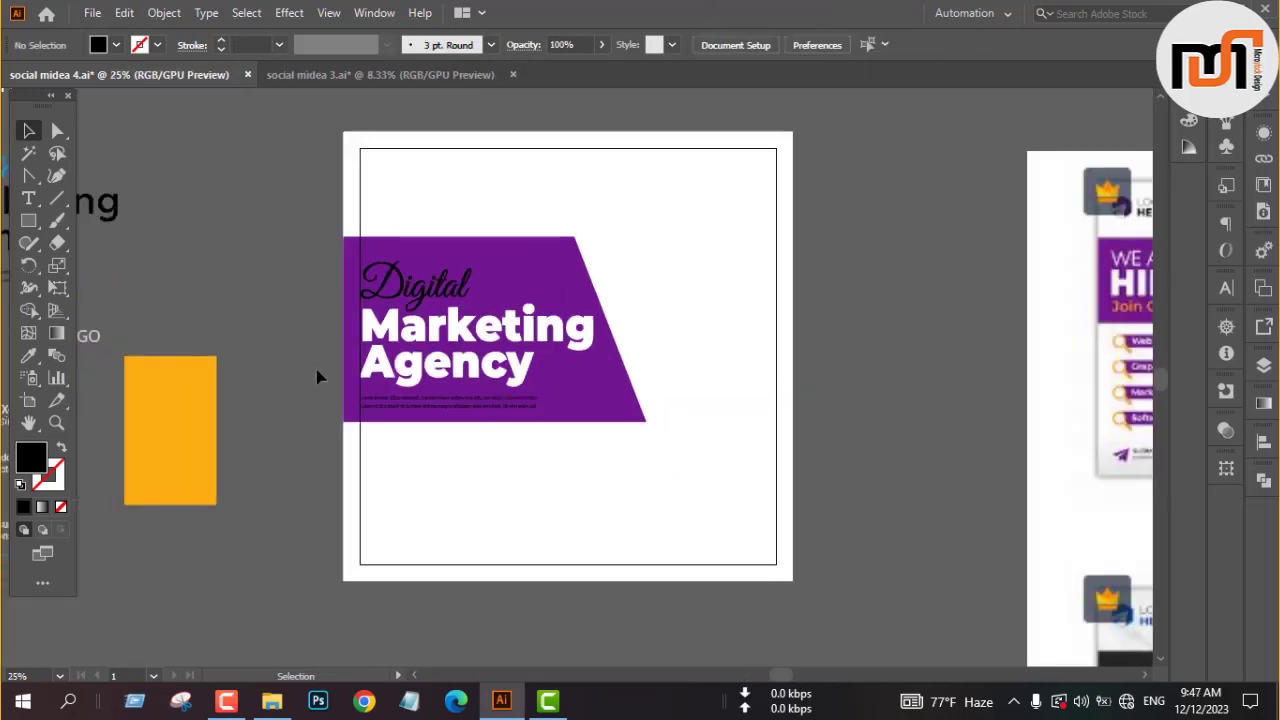
{"action": "scroll", "coordinate": [319, 378], "scroll_direction": "down", "scroll_amount": 1}
{"action": "scroll", "coordinate": [322, 380], "scroll_direction": "down", "scroll_amount": 2}
{"action": "scroll", "coordinate": [325, 380], "scroll_direction": "up", "scroll_amount": 1}
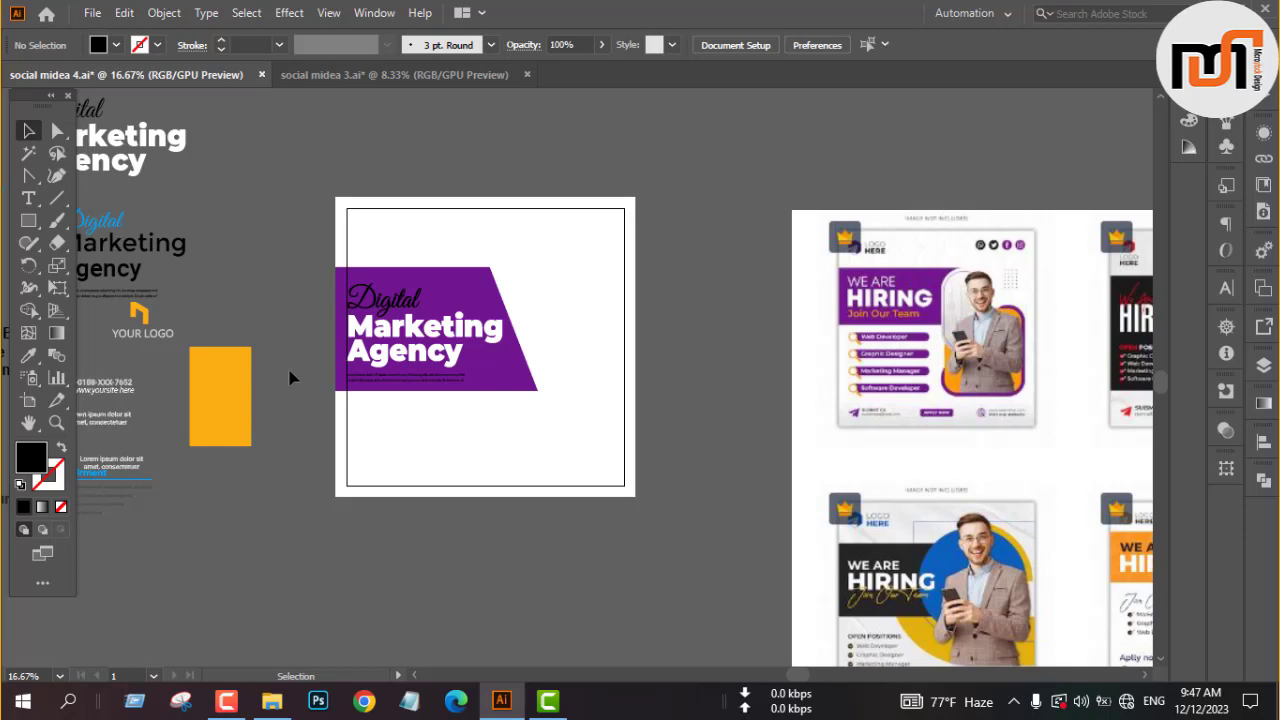
{"action": "key", "text": "m"}
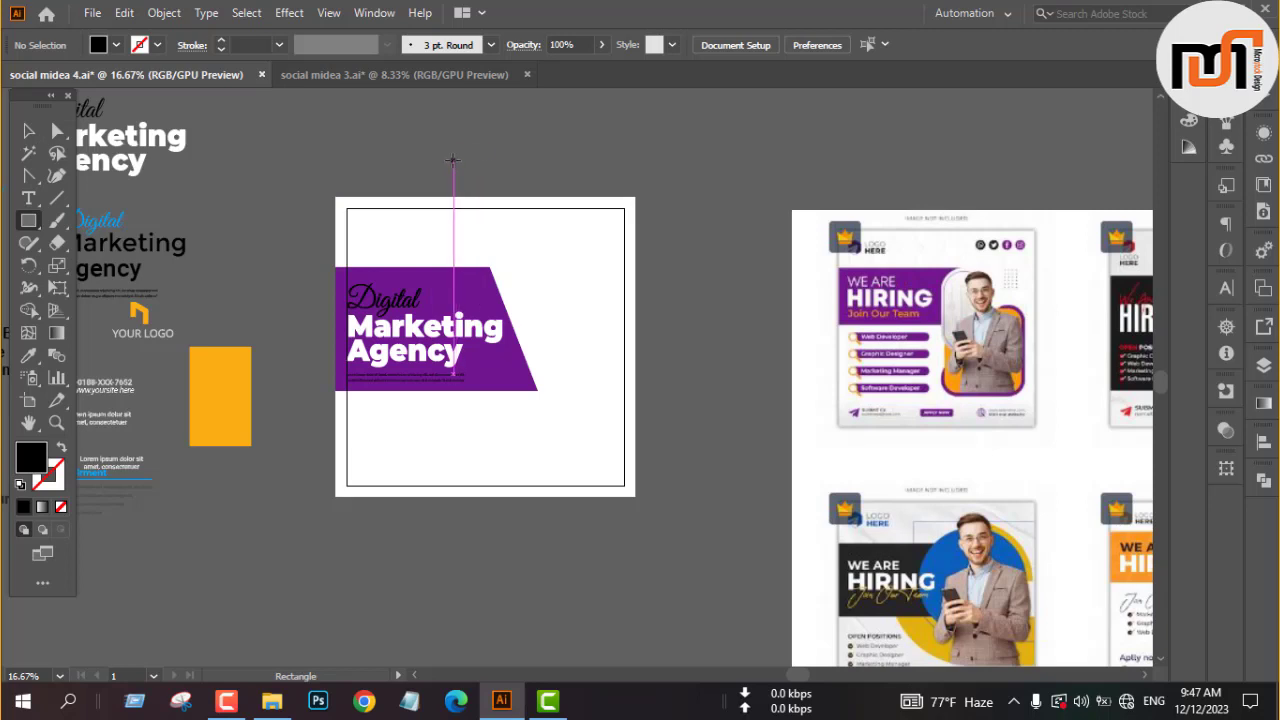
{"action": "left_click_drag", "start_coordinate": [452, 160], "coordinate": [647, 519]}
{"action": "key", "text": "v"}
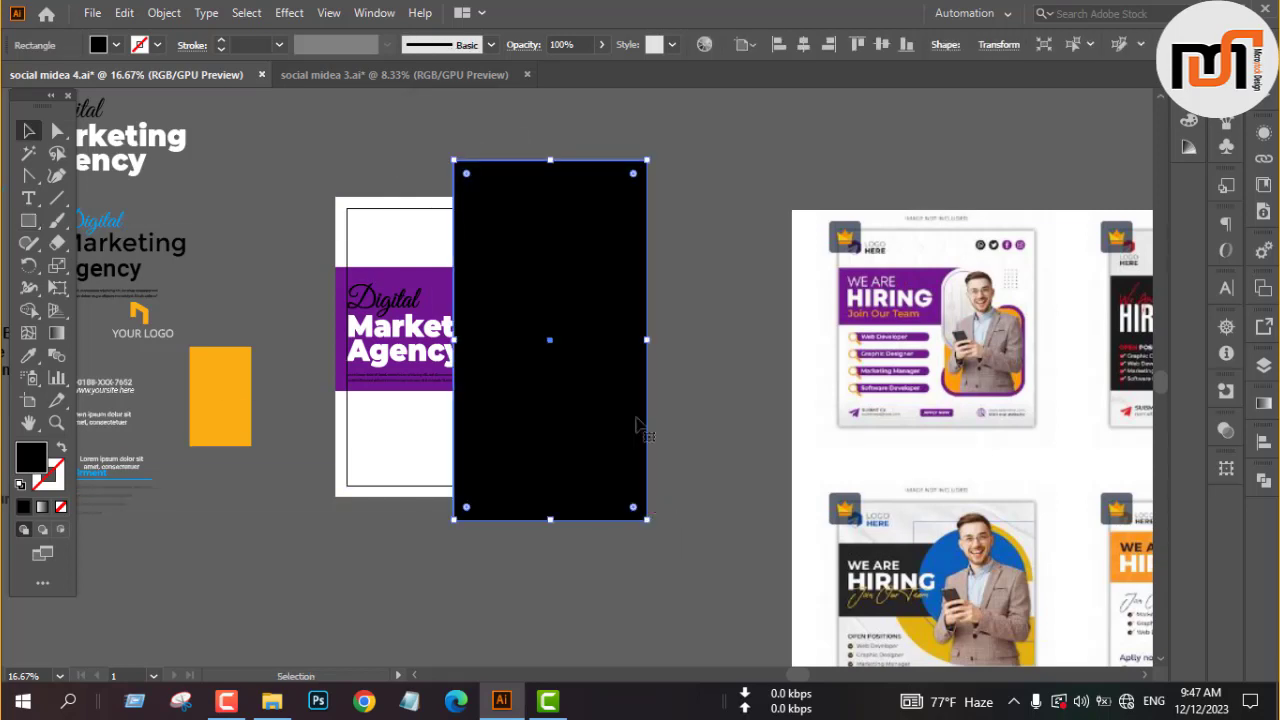
{"action": "left_click_drag", "start_coordinate": [549, 162], "coordinate": [556, 196]}
- Arrange the black rectangle behind the purple block and the heading
{"action": "key", "text": "a"}
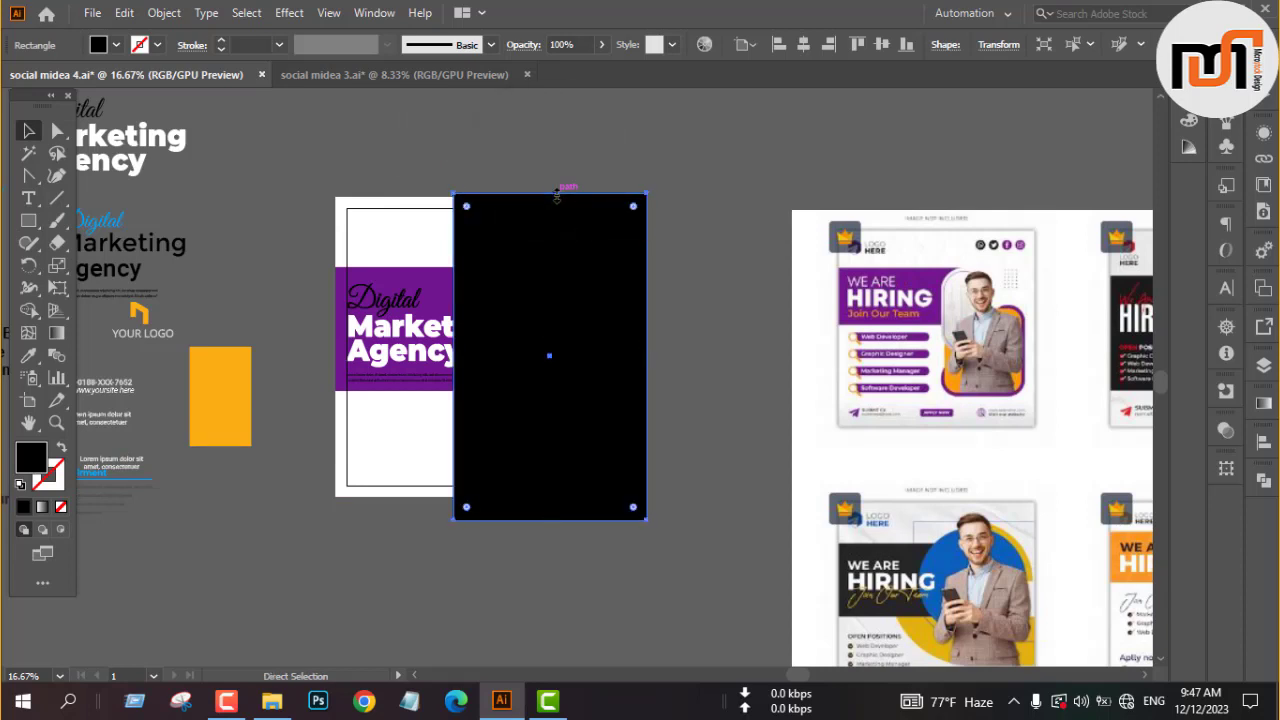
{"action": "key", "text": "ctrl+shift+bracketleft"}
{"action": "key", "text": "v"}
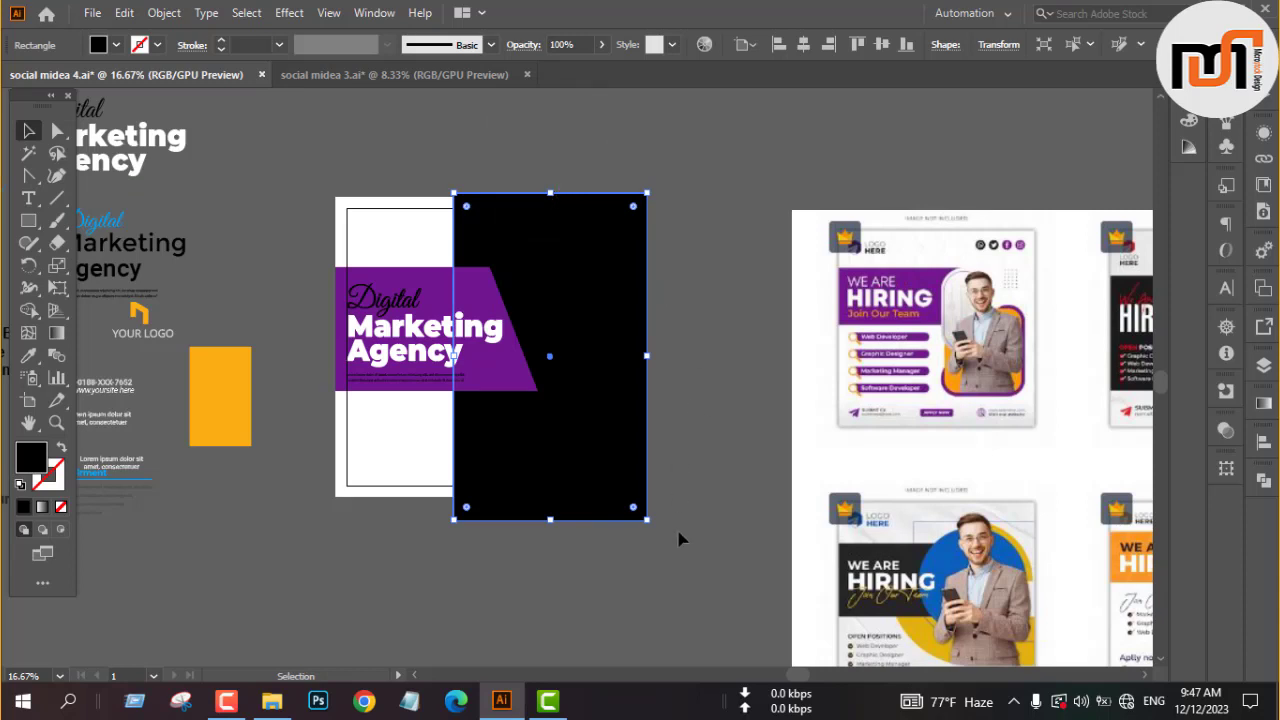
{"action": "key", "text": "p"}
{"action": "left_click", "coordinate": [454, 519]}
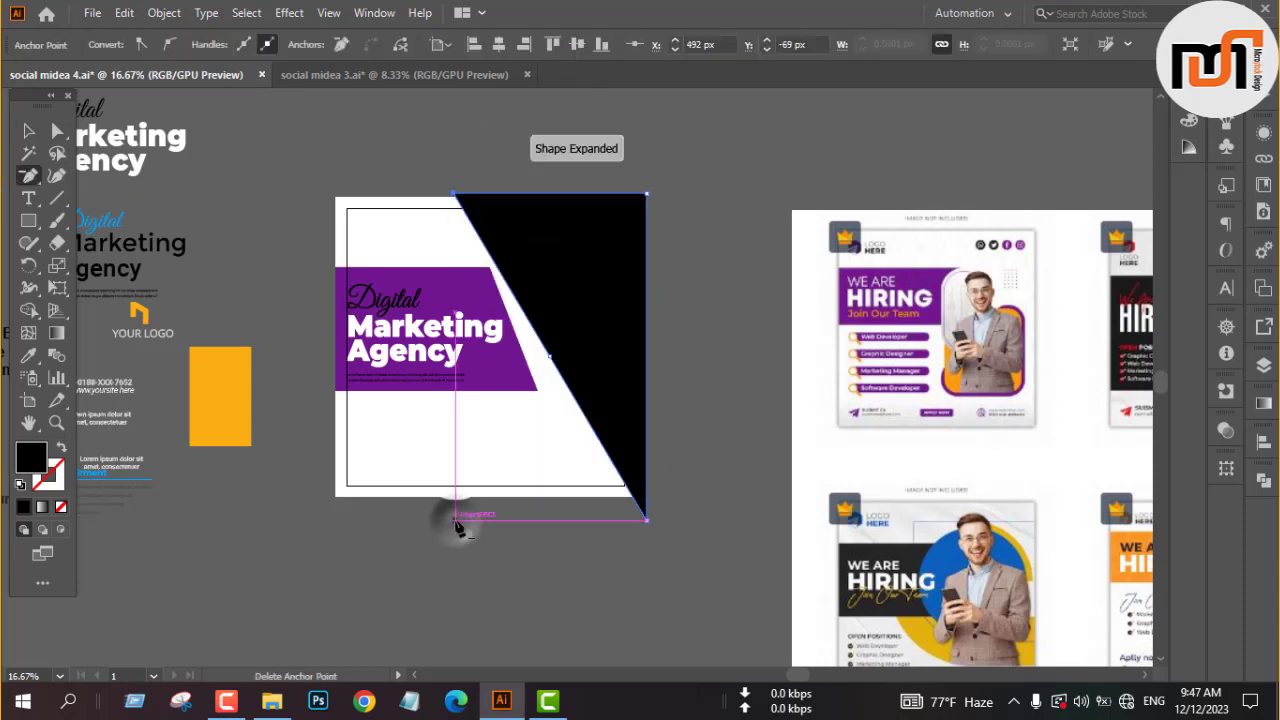
{"action": "key", "text": "ctrl+z"}
- Slant the black shape's left edge parallel to the purple block by shifting its lower-left corner inward and its upper-left corner slightly outward
{"action": "key", "text": "a"}
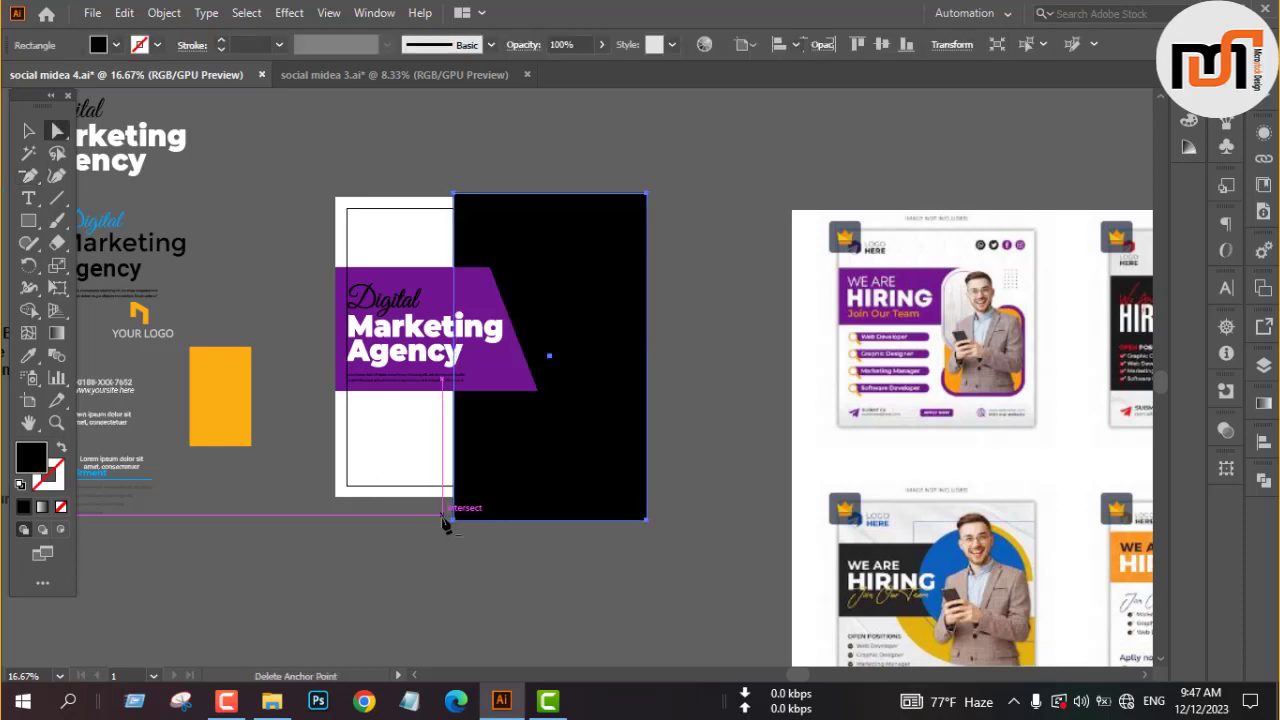
{"action": "left_click_drag", "start_coordinate": [447, 522], "coordinate": [557, 520]}
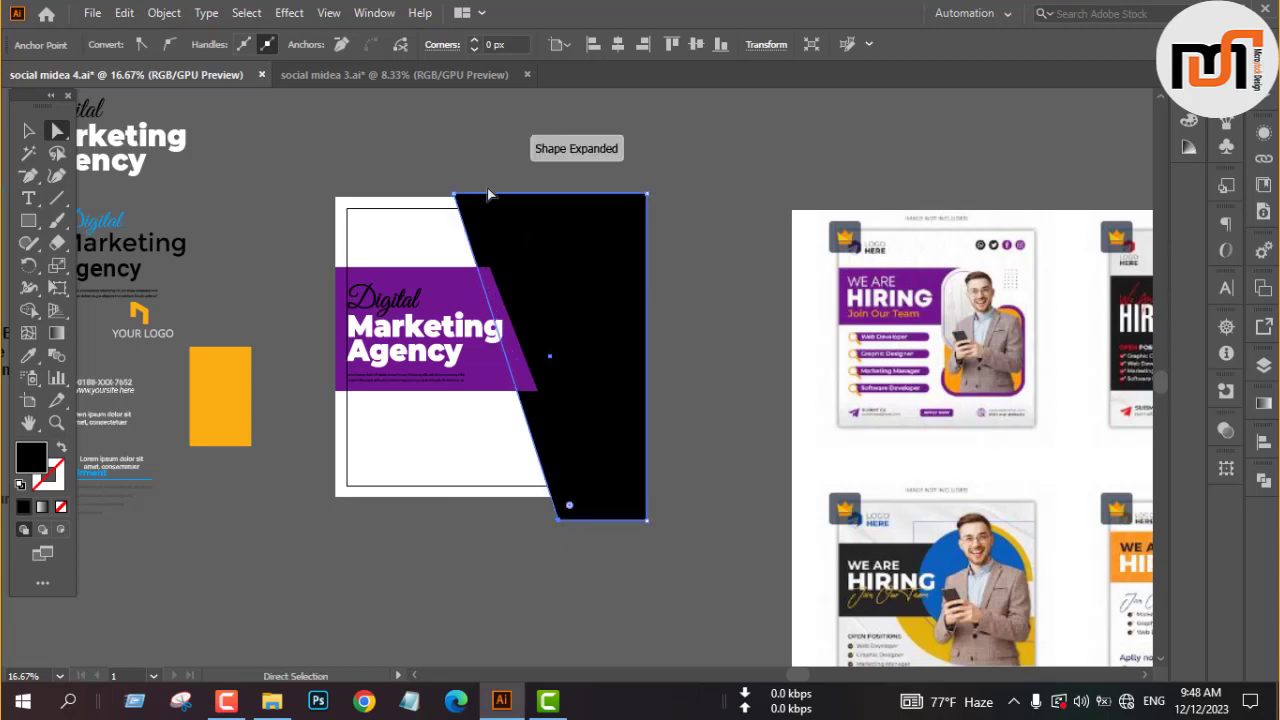
{"action": "scroll", "coordinate": [480, 188], "scroll_direction": "up", "scroll_amount": 3}
{"action": "left_click_drag", "start_coordinate": [418, 218], "coordinate": [334, 214]}
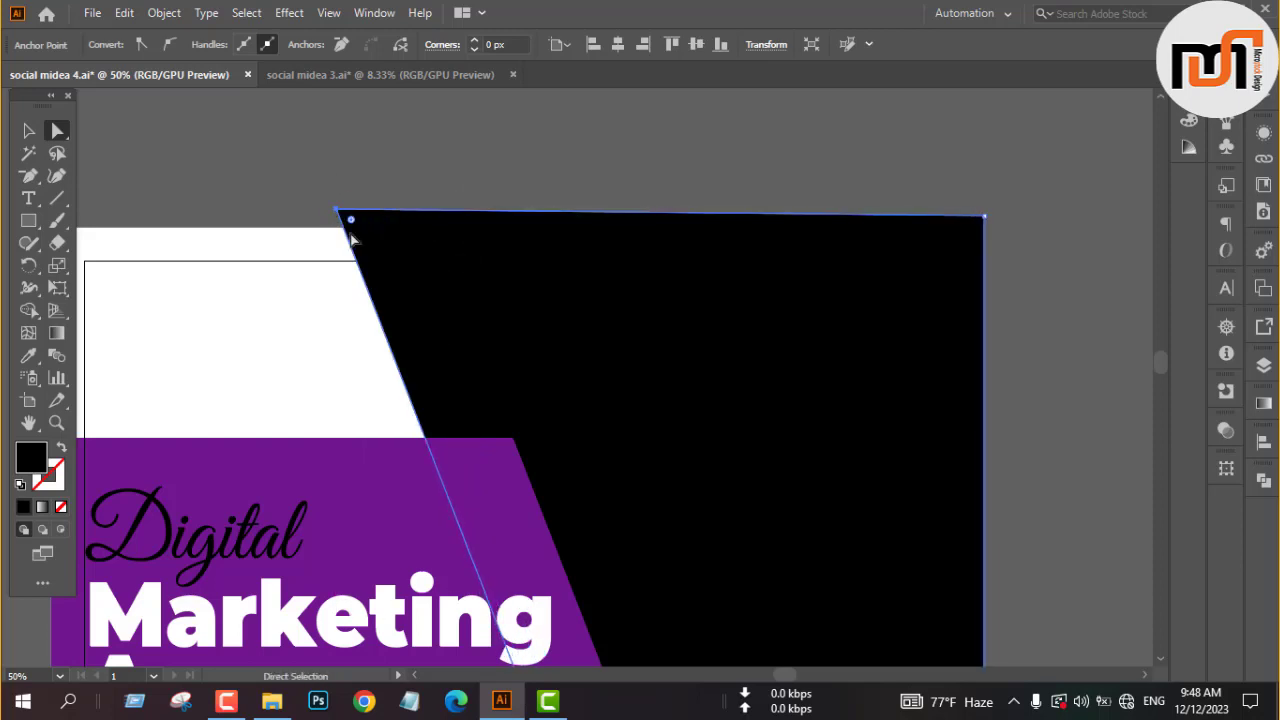
{"action": "scroll", "coordinate": [345, 225], "scroll_direction": "down", "scroll_amount": 2}
{"action": "scroll", "coordinate": [700, 425], "scroll_direction": "down", "scroll_amount": 2}
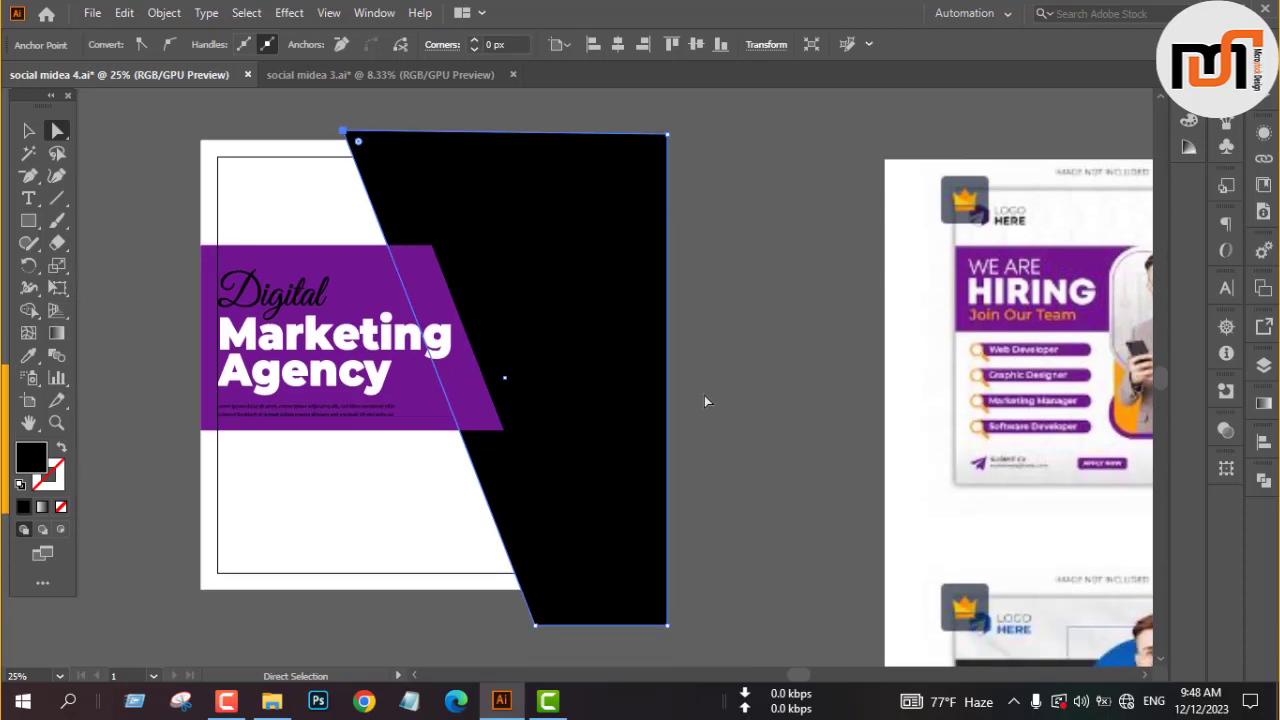
{"action": "left_click", "coordinate": [705, 401]}
{"action": "key", "text": "v"}
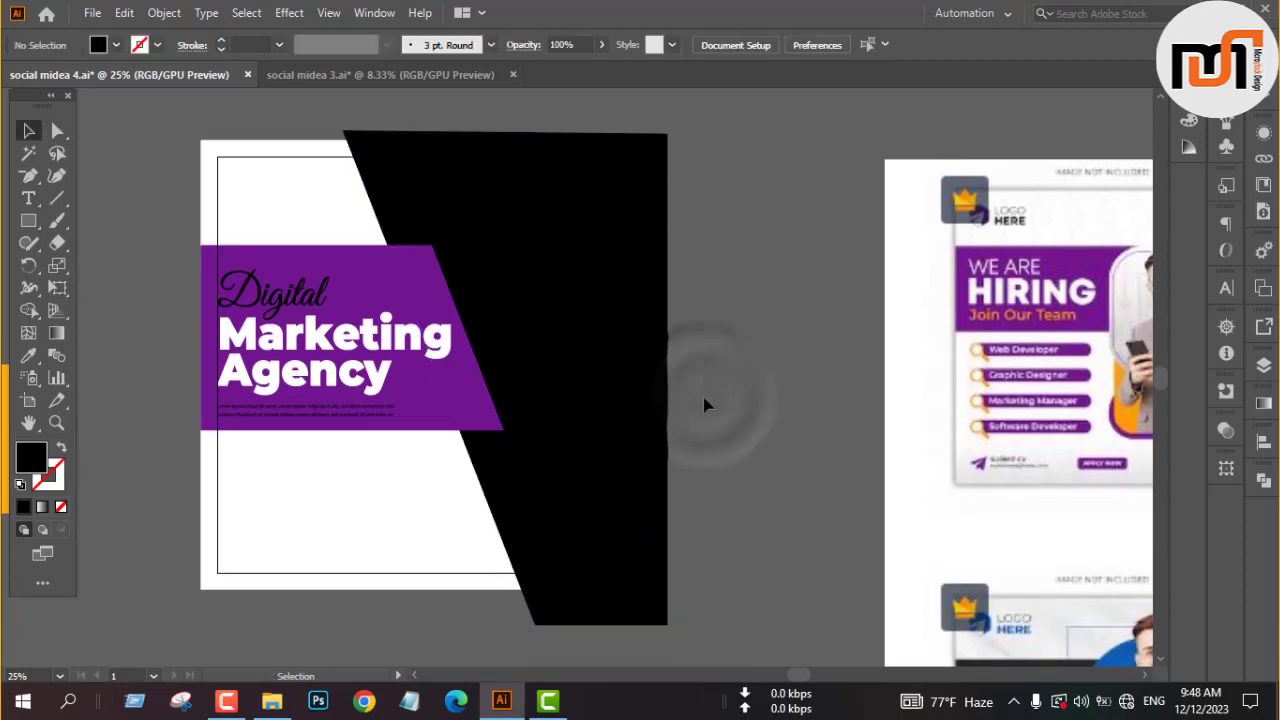
- Duplicate the slanted black shape up and to the right of the original and widen the copy
{"action": "scroll", "coordinate": [580, 520], "scroll_direction": "up", "scroll_amount": 1}
{"action": "left_click_drag", "start_coordinate": [585, 520], "coordinate": [749, 366]}
{"action": "scroll", "coordinate": [580, 367], "scroll_direction": "down", "scroll_amount": 1, "text": "alt"}
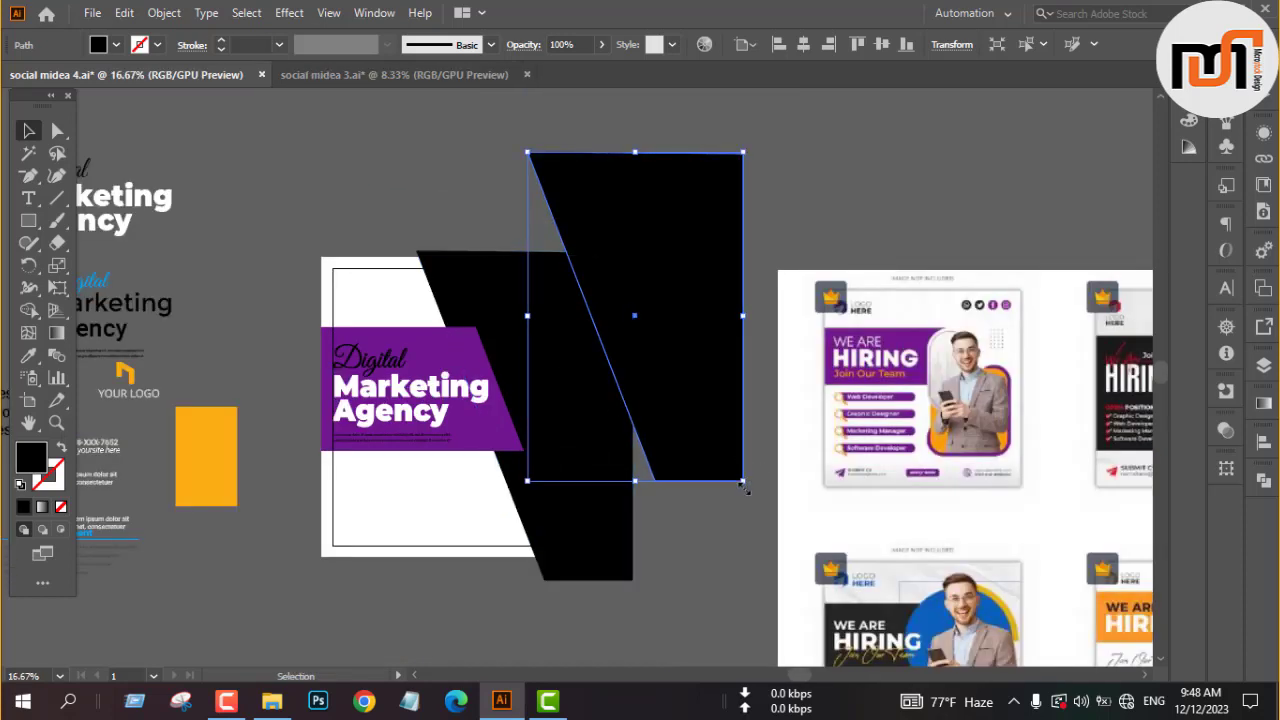
{"action": "left_click_drag", "start_coordinate": [742, 483], "coordinate": [822, 482]}
{"action": "left_click_drag", "start_coordinate": [742, 339], "coordinate": [717, 339]}
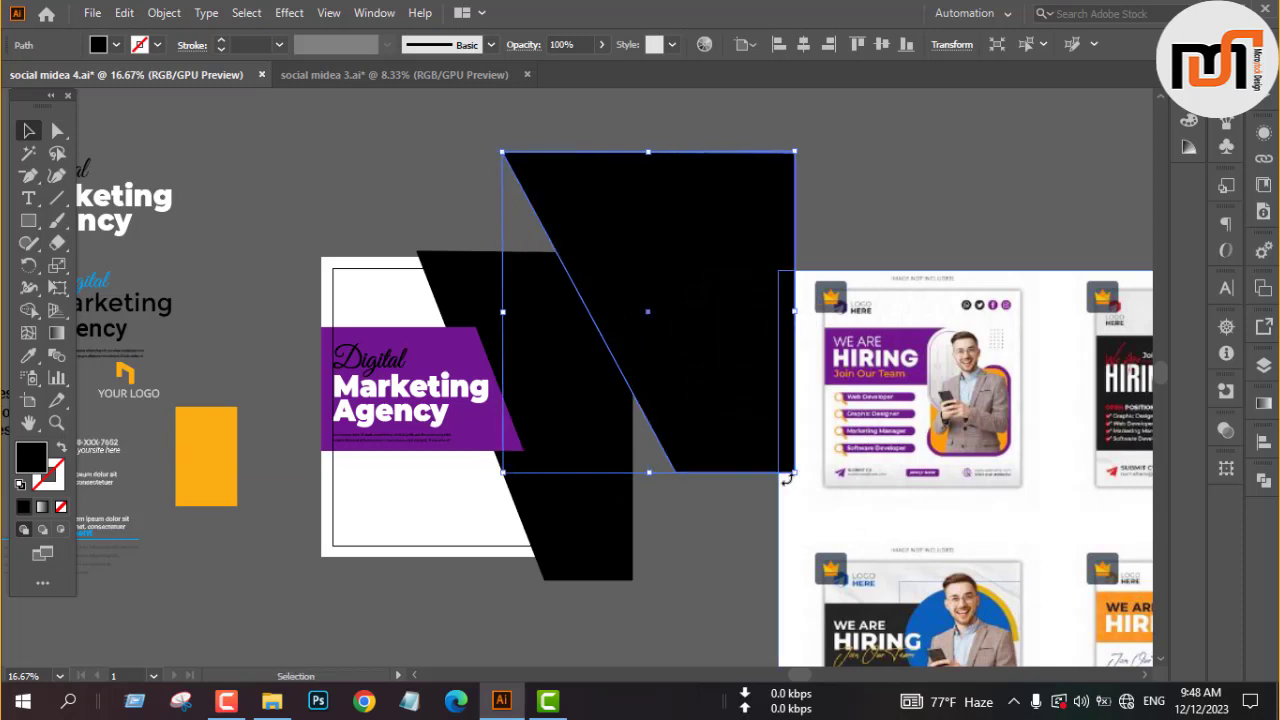
- Rotate and move the widened copy so its slanted edge cuts across the upper-right corner of the original black shape
{"action": "left_click_drag", "start_coordinate": [786, 472], "coordinate": [757, 494]}
{"action": "left_click_drag", "start_coordinate": [712, 425], "coordinate": [743, 495]}
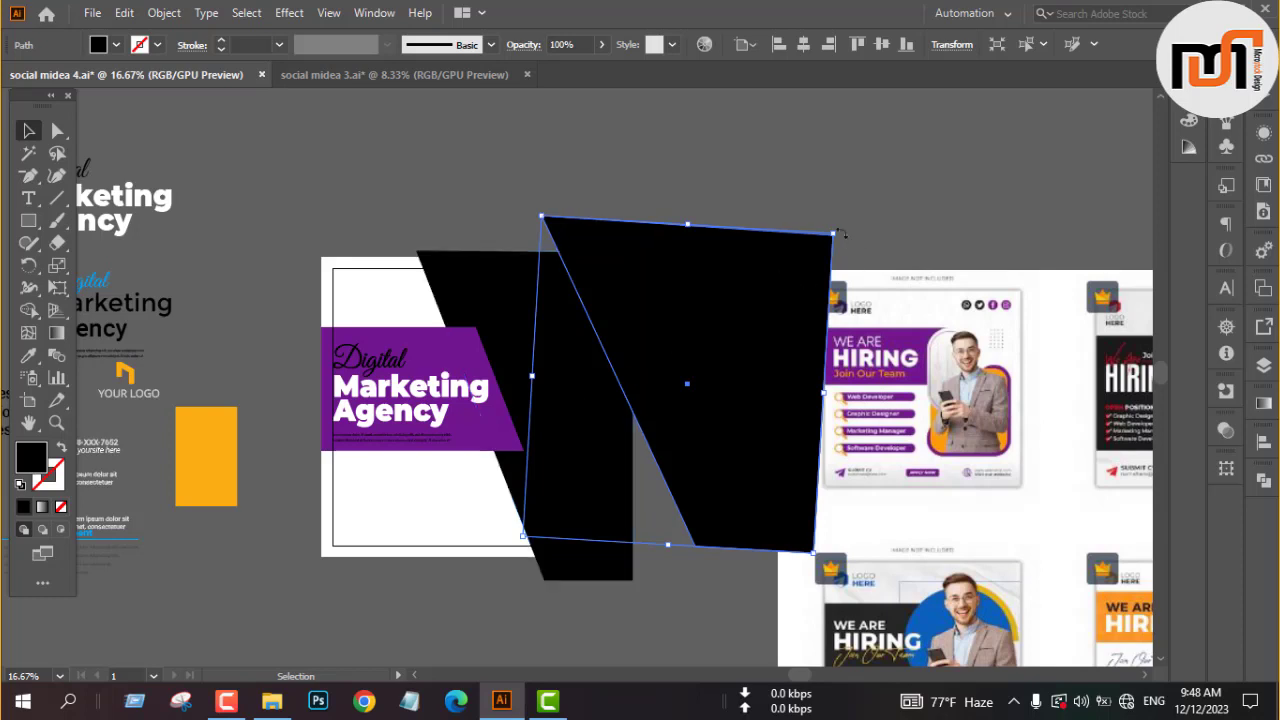
{"action": "left_click_drag", "start_coordinate": [842, 233], "coordinate": [856, 254]}
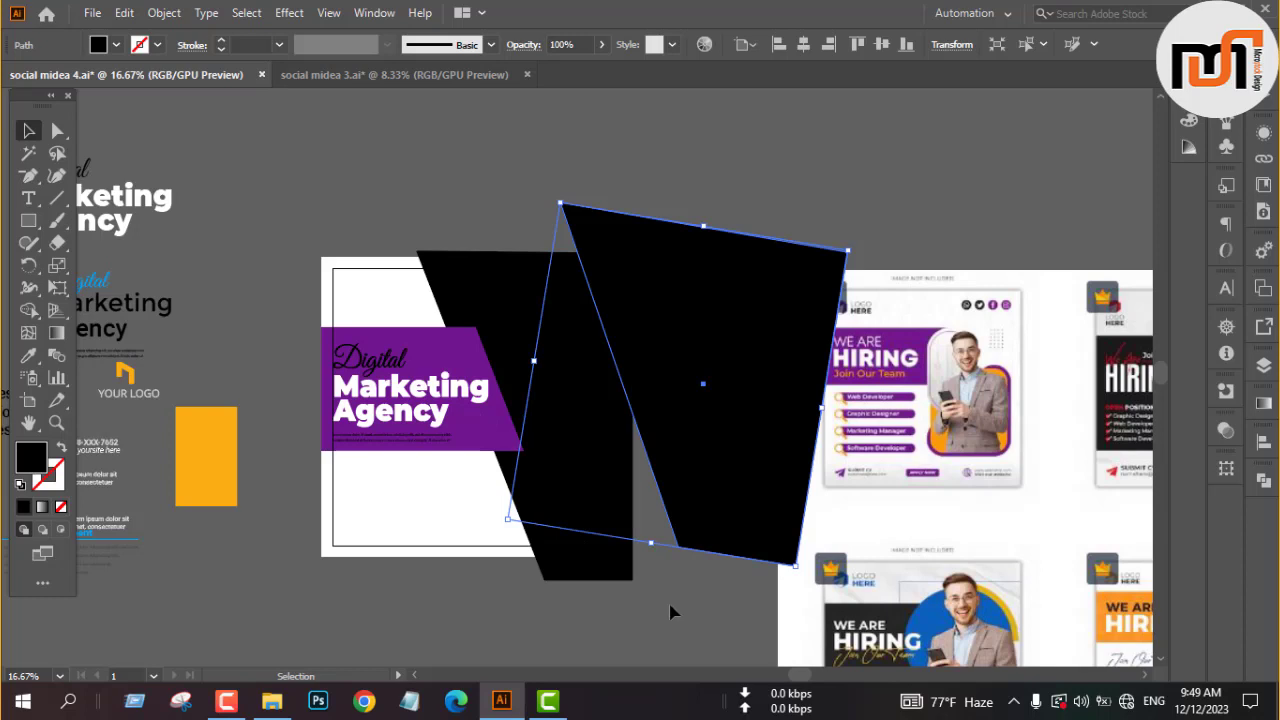
- Remove the copy and its overlap from the original with Shape Builder, leaving a black band with a slanted upper-right edge
{"action": "left_click", "coordinate": [580, 443], "text": "shift"}
{"action": "key", "text": "shift+m"}
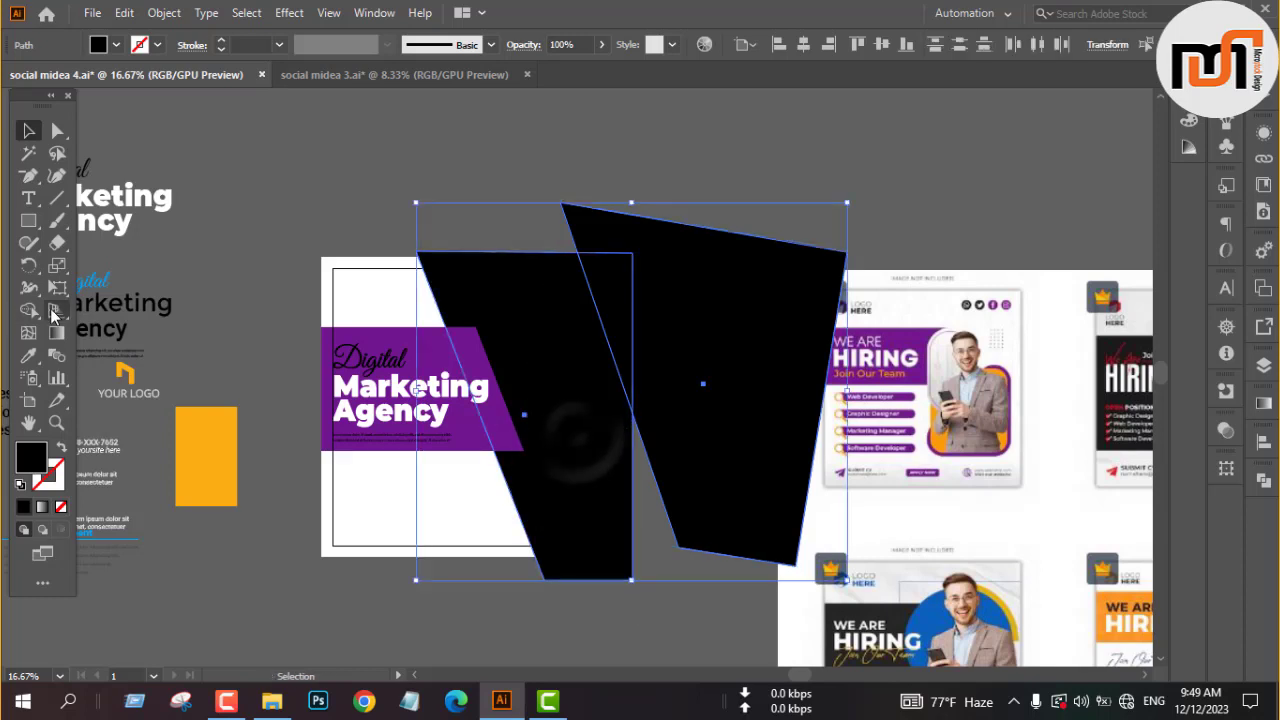
{"action": "left_click", "coordinate": [600, 214], "text": "alt"}
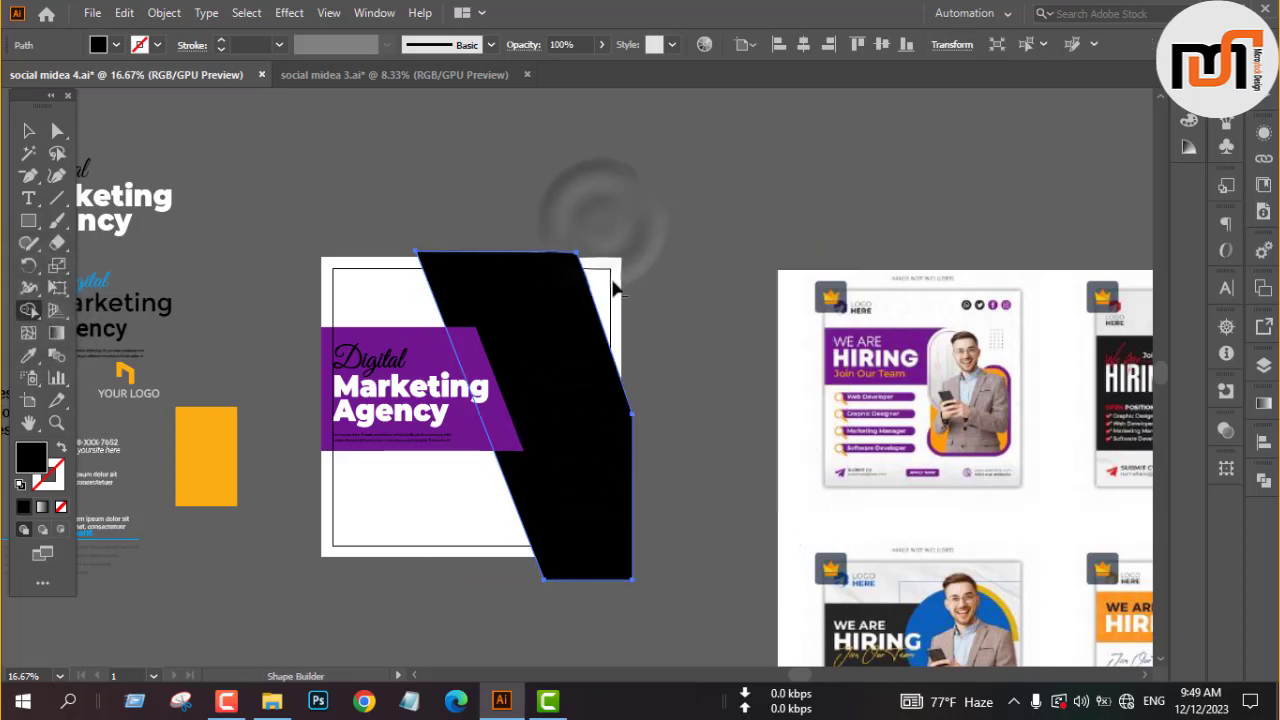
{"action": "key", "text": "v"}
{"action": "left_click", "coordinate": [663, 373]}
- Trim the parts of the black band that extend beyond the white background with Shape Builder
{"action": "left_click", "coordinate": [611, 292]}
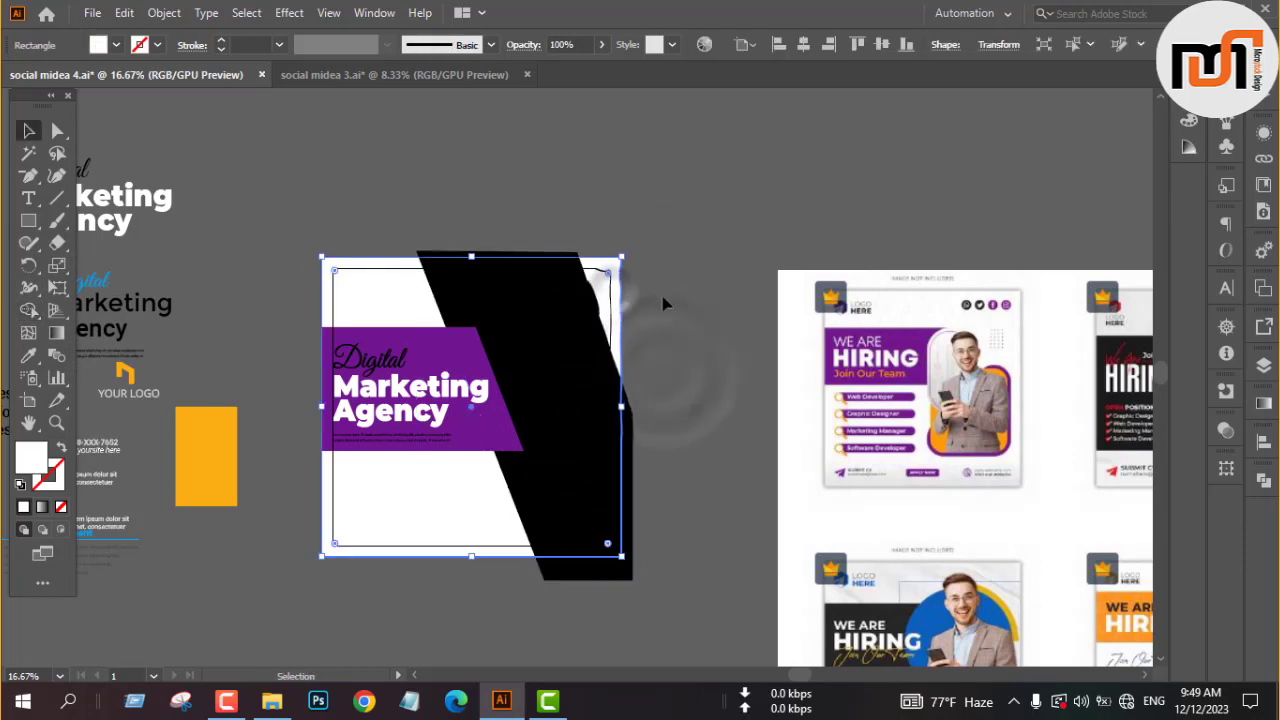
{"action": "left_click", "coordinate": [664, 302]}
{"action": "left_click_drag", "start_coordinate": [665, 330], "coordinate": [550, 448]}
{"action": "key", "text": "shift+m"}
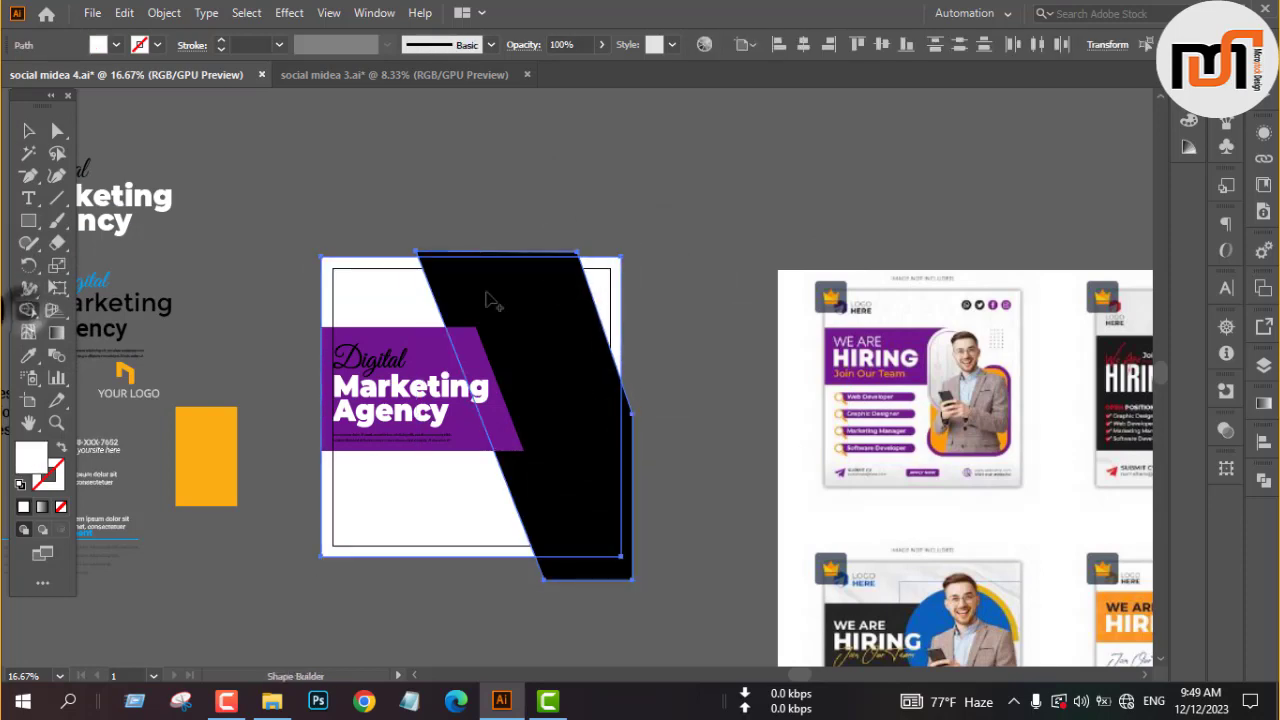
{"action": "scroll", "coordinate": [500, 258], "scroll_direction": "up", "scroll_amount": 3}
{"action": "scroll", "coordinate": [500, 246], "scroll_direction": "down", "scroll_amount": 3}
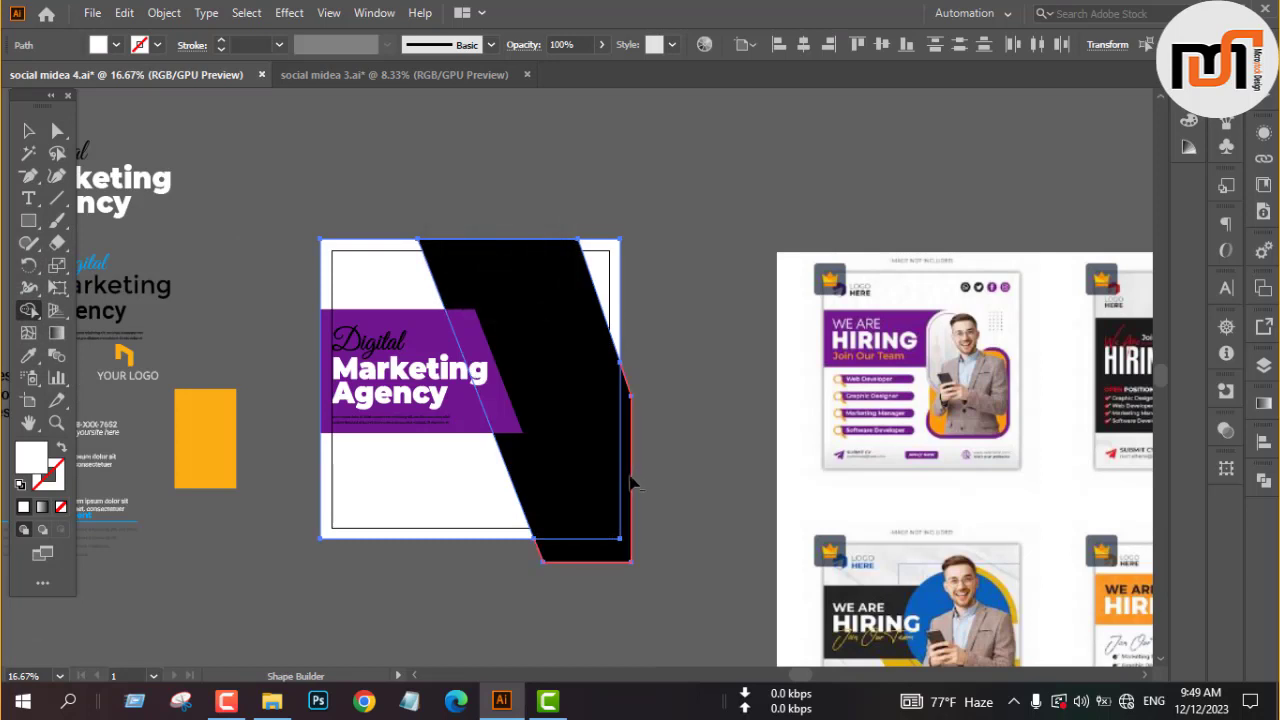
{"action": "left_click", "coordinate": [627, 486], "text": "alt"}
{"action": "key", "text": "v"}
{"action": "left_click", "coordinate": [677, 435]}
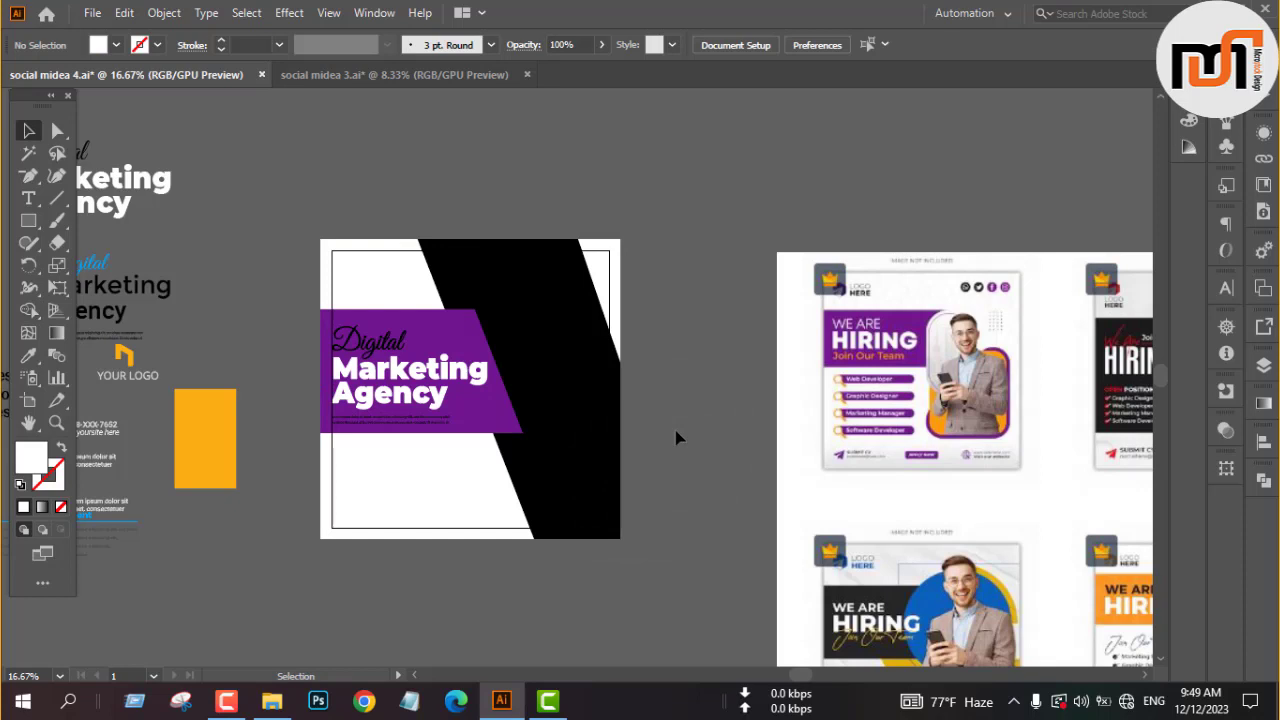
- Fill the slanted black band with the orange sampled from the spare rectangle beside the artboard
{"action": "left_click", "coordinate": [540, 425]}
{"action": "key", "text": "i"}
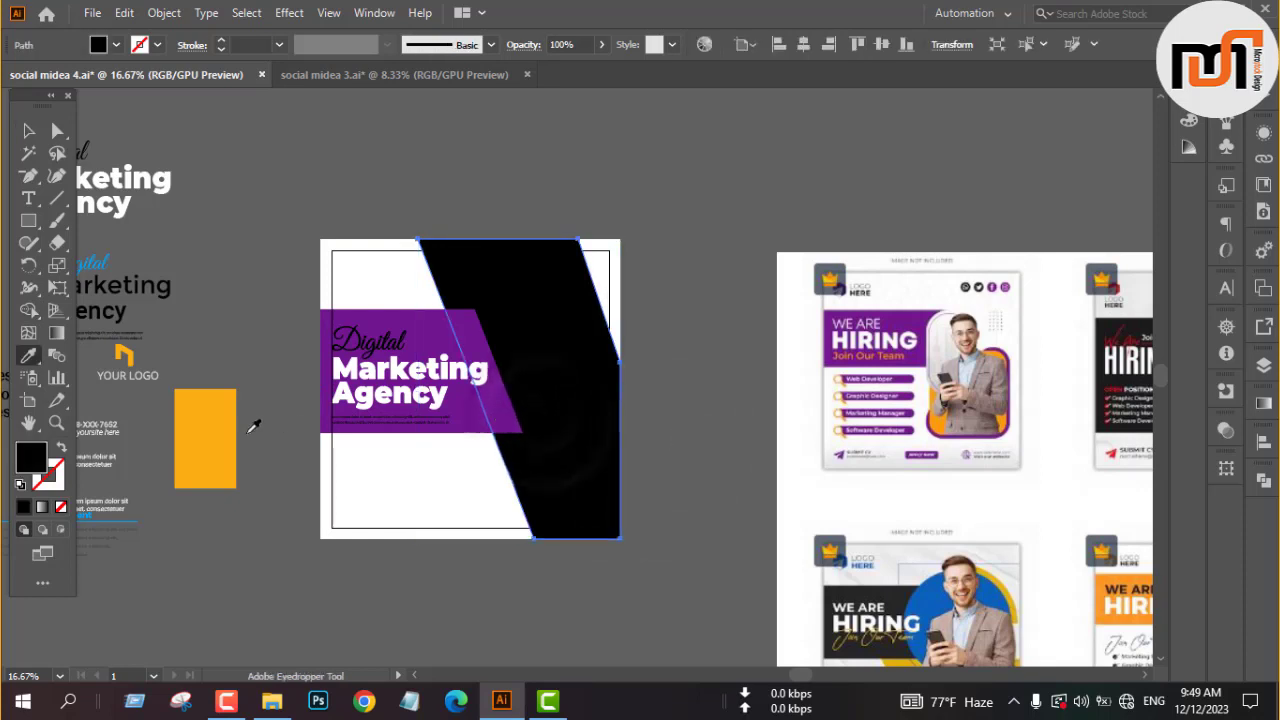
{"action": "left_click", "coordinate": [212, 434]}
{"action": "key", "text": "v"}
{"action": "left_click", "coordinate": [714, 416]}
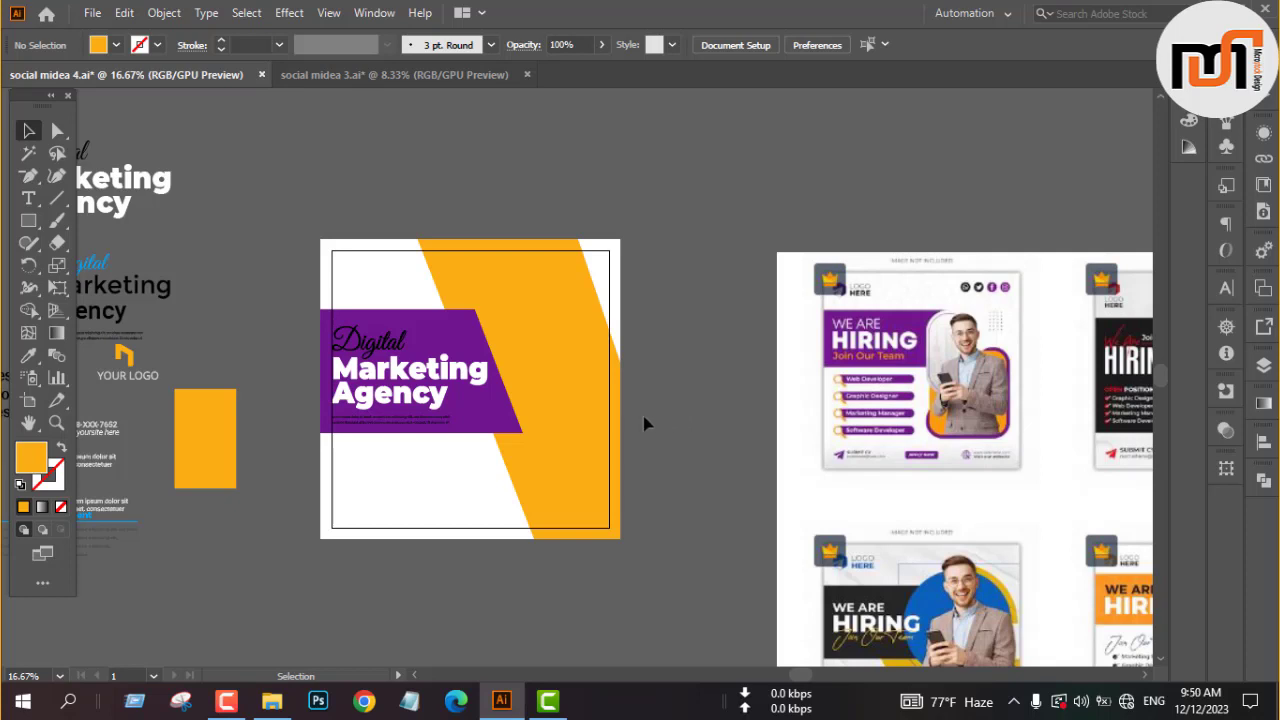
- Create an outward offset path around the orange band with mitered joins, raising the offset past 29 px
{"action": "scroll", "coordinate": [507, 348], "scroll_direction": "left", "scroll_amount": 5}
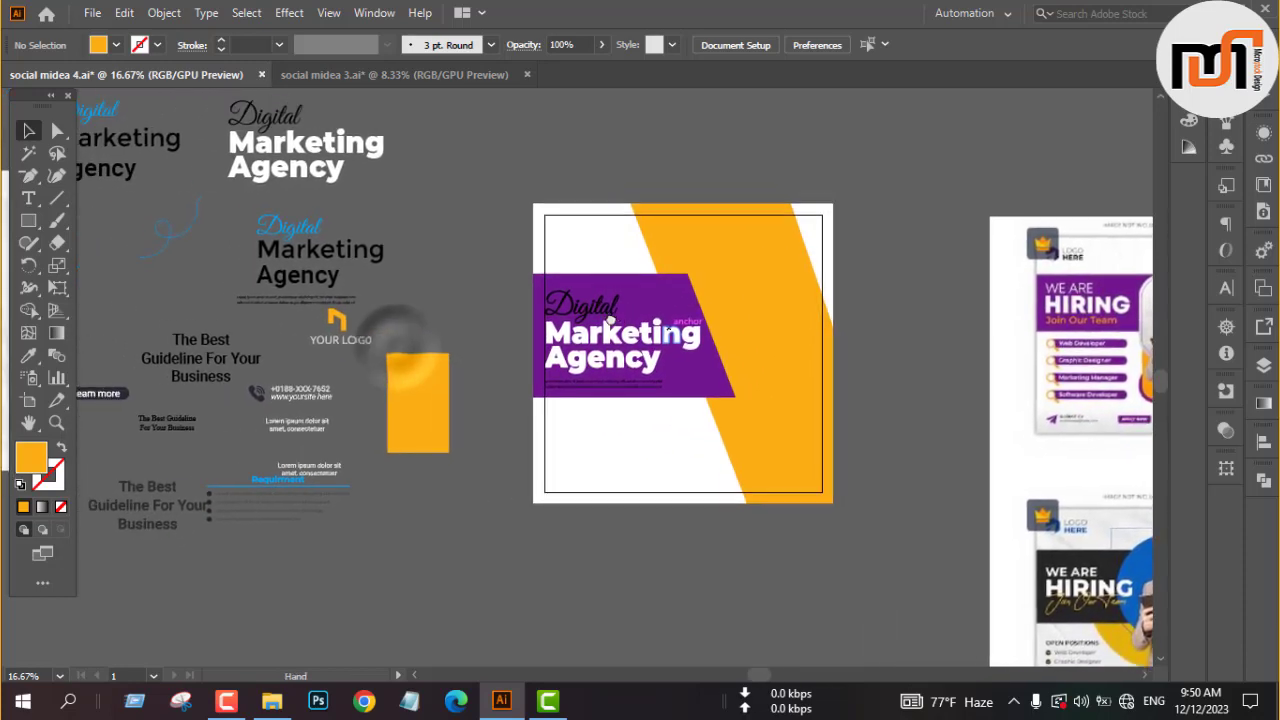
{"action": "left_click", "coordinate": [775, 285]}
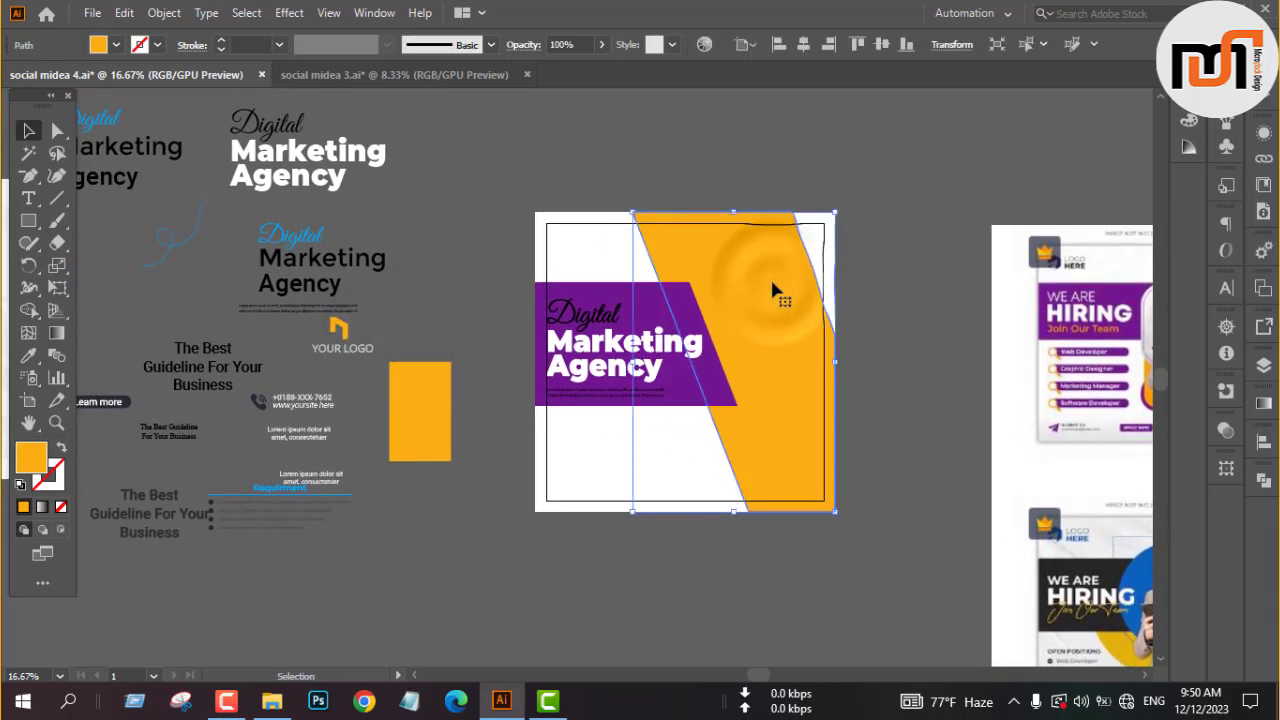
{"action": "left_click", "coordinate": [164, 12]}
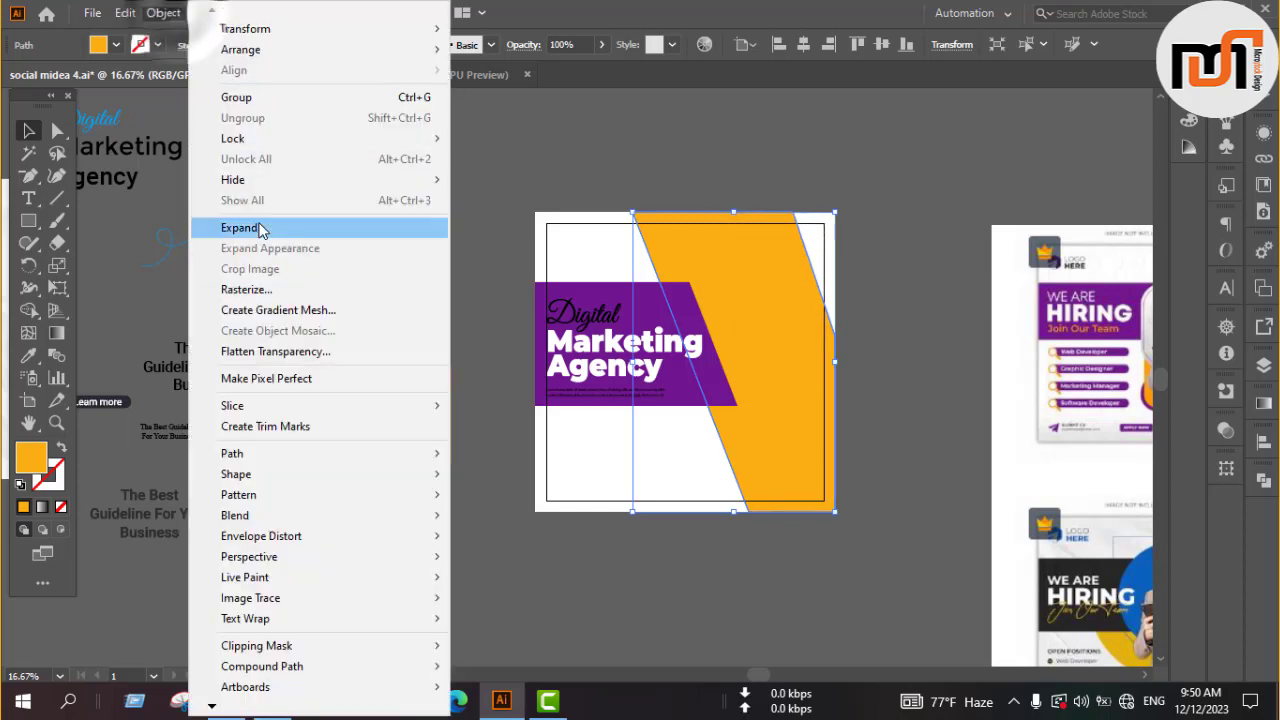
{"action": "mouse_move", "coordinate": [291, 462]}
{"action": "left_click", "coordinate": [548, 521]}
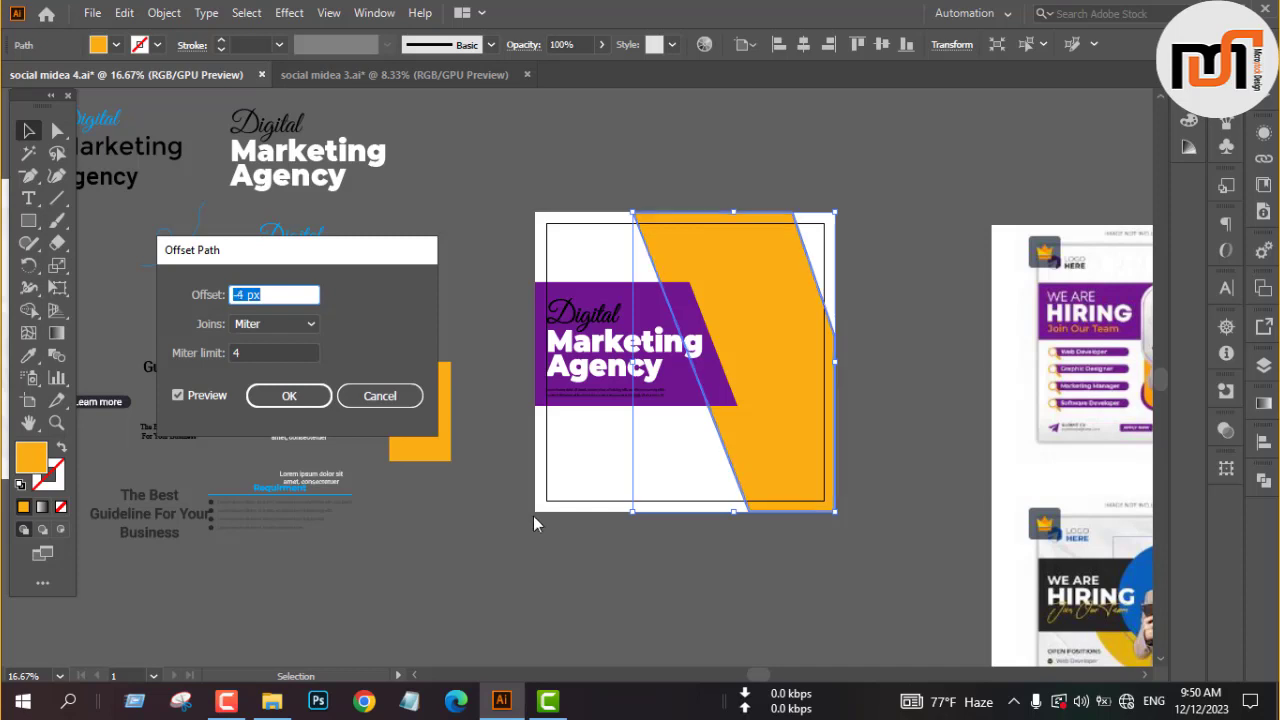
{"action": "type", "text": "5"}
{"action": "key", "text": "Up"}
{"action": "key", "text": "Up"}
{"action": "key", "text": "Up"}
{"action": "key", "text": "Up"}
{"action": "key", "text": "Up"}
{"action": "key", "text": "Up"}
{"action": "key", "text": "Up"}
{"action": "key", "text": "Up"}
{"action": "key", "text": "Up"}
{"action": "key", "text": "Up"}
{"action": "key", "text": "Up"}
{"action": "key", "text": "Up"}
{"action": "key", "text": "Up"}
{"action": "key", "text": "Up"}
{"action": "key", "text": "Up"}
{"action": "key", "text": "Up"}
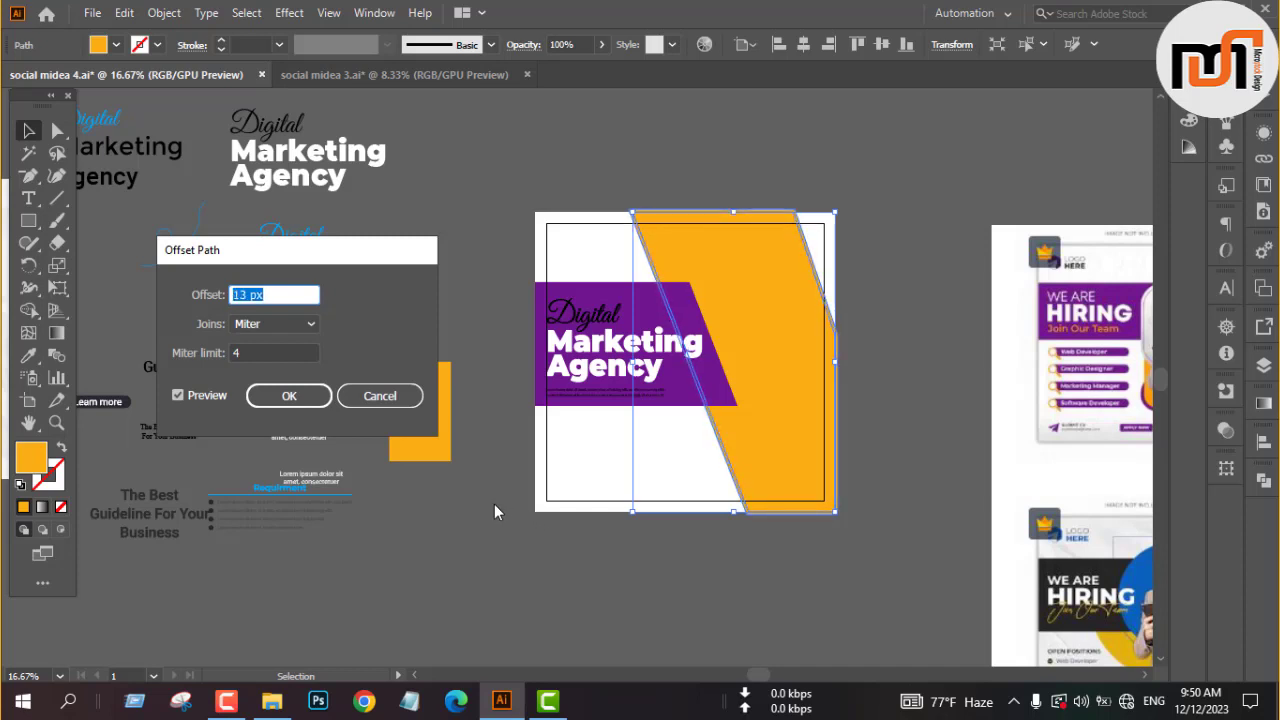
{"action": "key", "text": "Up"}
{"action": "key", "text": "Up"}
{"action": "key", "text": "Up"}
{"action": "key", "text": "Up"}
{"action": "key", "text": "Up"}
{"action": "key", "text": "Up"}
{"action": "key", "text": "Up"}
{"action": "key", "text": "Up"}
{"action": "key", "text": "Up"}
{"action": "key", "text": "Up"}
{"action": "key", "text": "Up"}
{"action": "key", "text": "Up"}
{"action": "key", "text": "Up"}
{"action": "key", "text": "Up"}
{"action": "key", "text": "Up"}
{"action": "key", "text": "Up"}
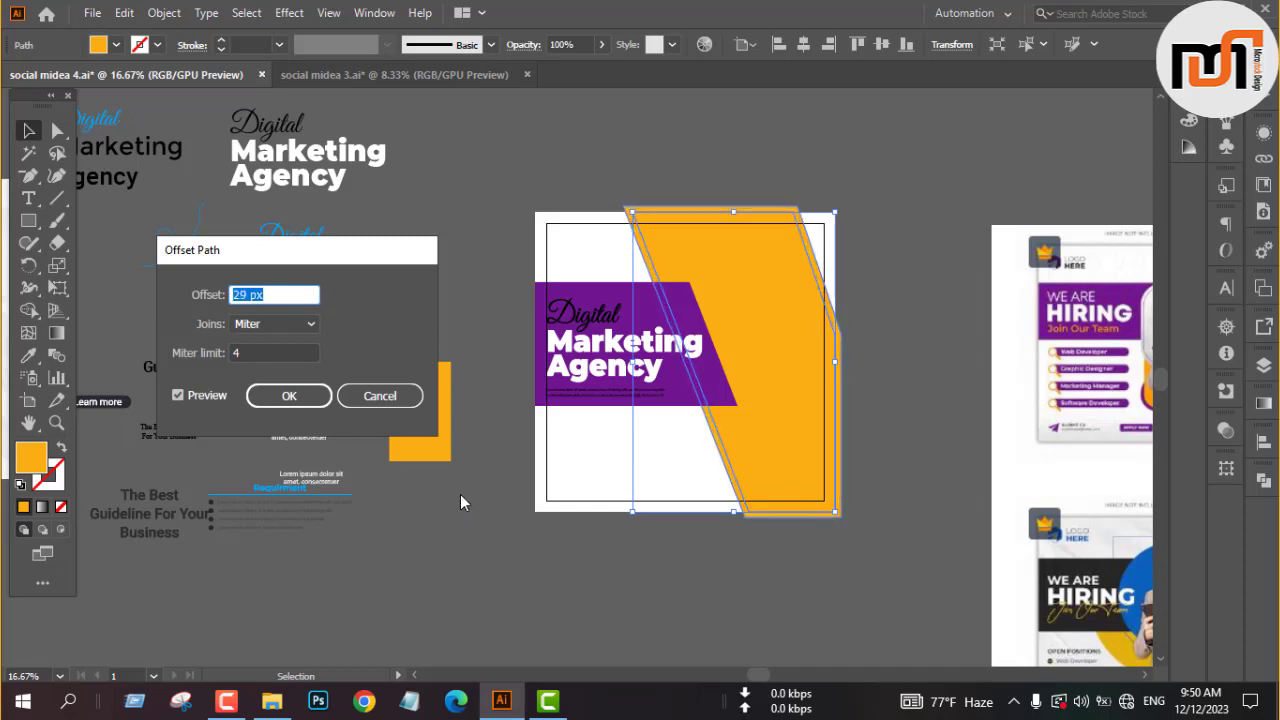
{"action": "left_click", "coordinate": [265, 395]}
- Trim the parts of the offset orange band outside the white background with Shape Builder and deselect everything
{"action": "left_click", "coordinate": [580, 254], "text": "shift"}
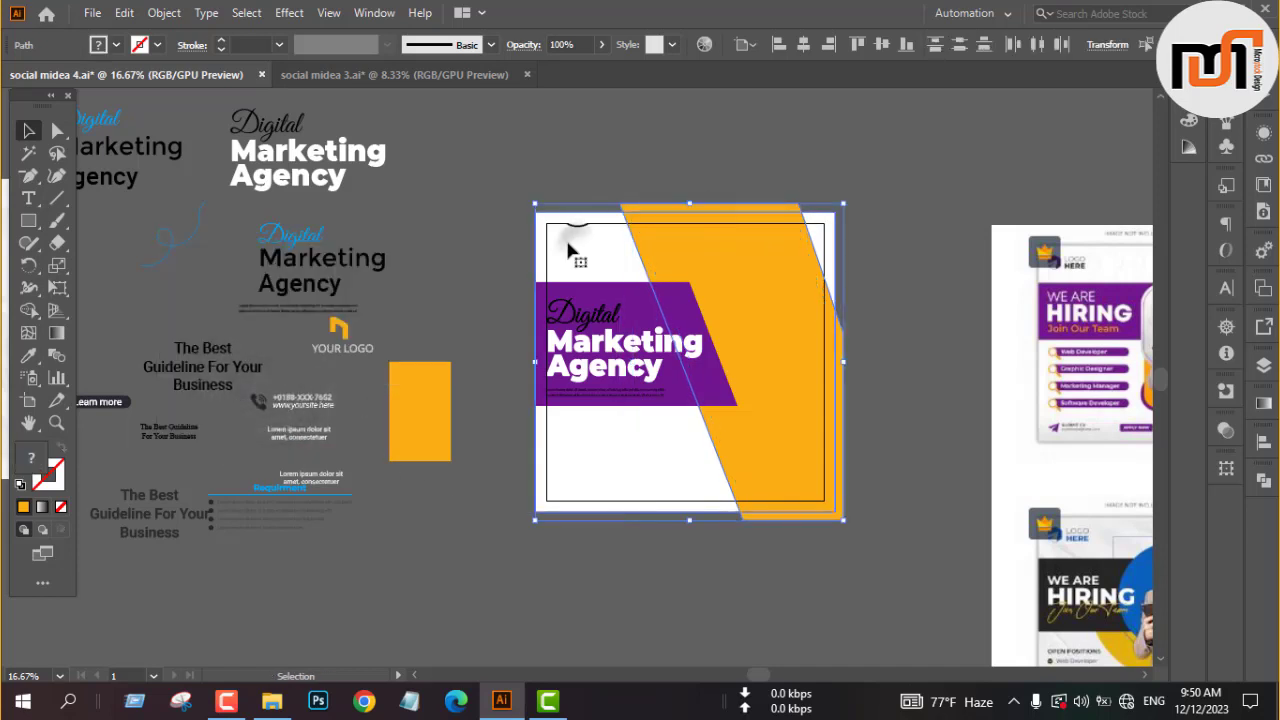
{"action": "left_click", "coordinate": [29, 310]}
{"action": "left_click", "coordinate": [693, 209], "text": "alt"}
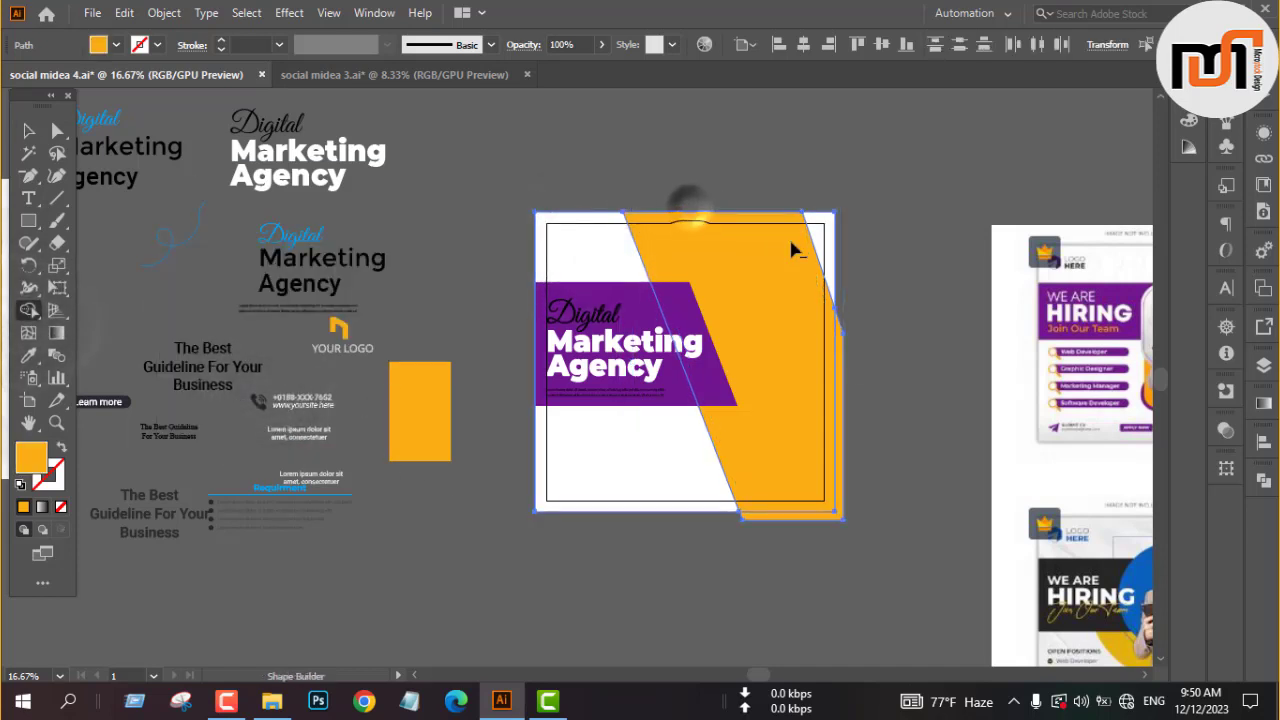
{"action": "left_click", "coordinate": [841, 388], "text": "alt"}
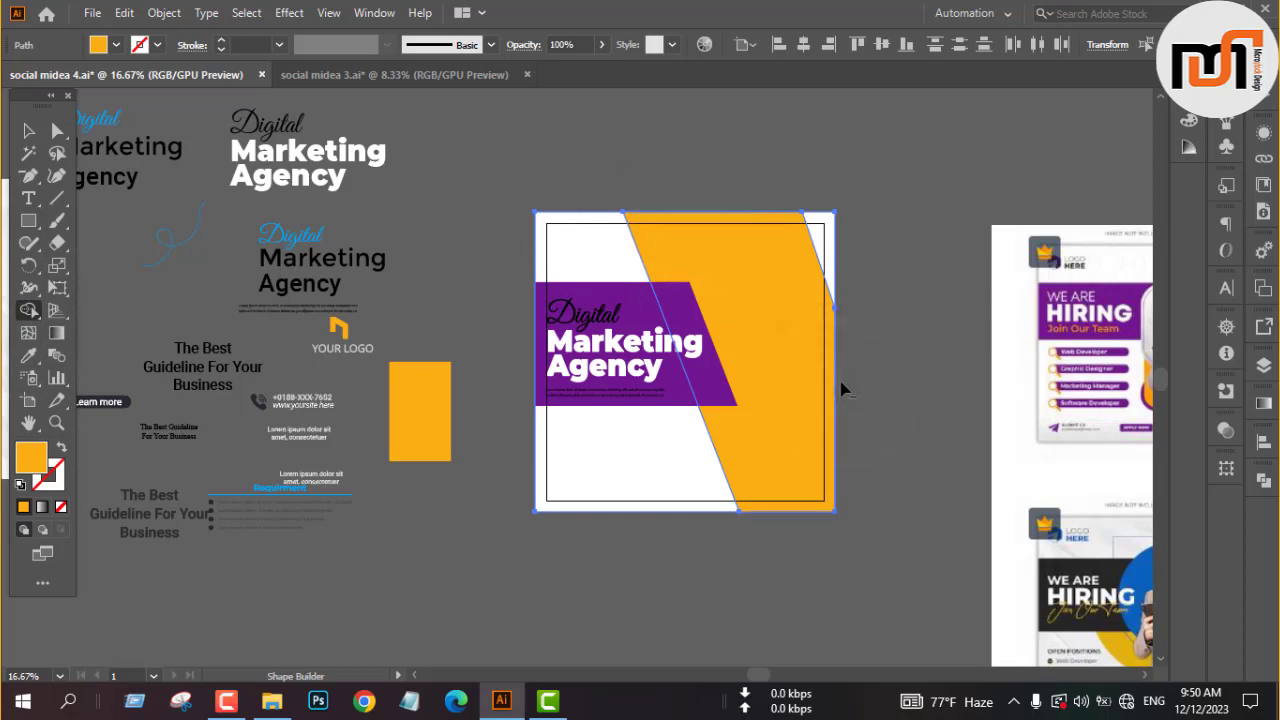
{"action": "key", "text": "v"}
{"action": "left_click", "coordinate": [900, 386]}
- Fill the inner slanted band with light grey so the orange offset shape frames it
{"action": "left_click", "coordinate": [790, 358]}
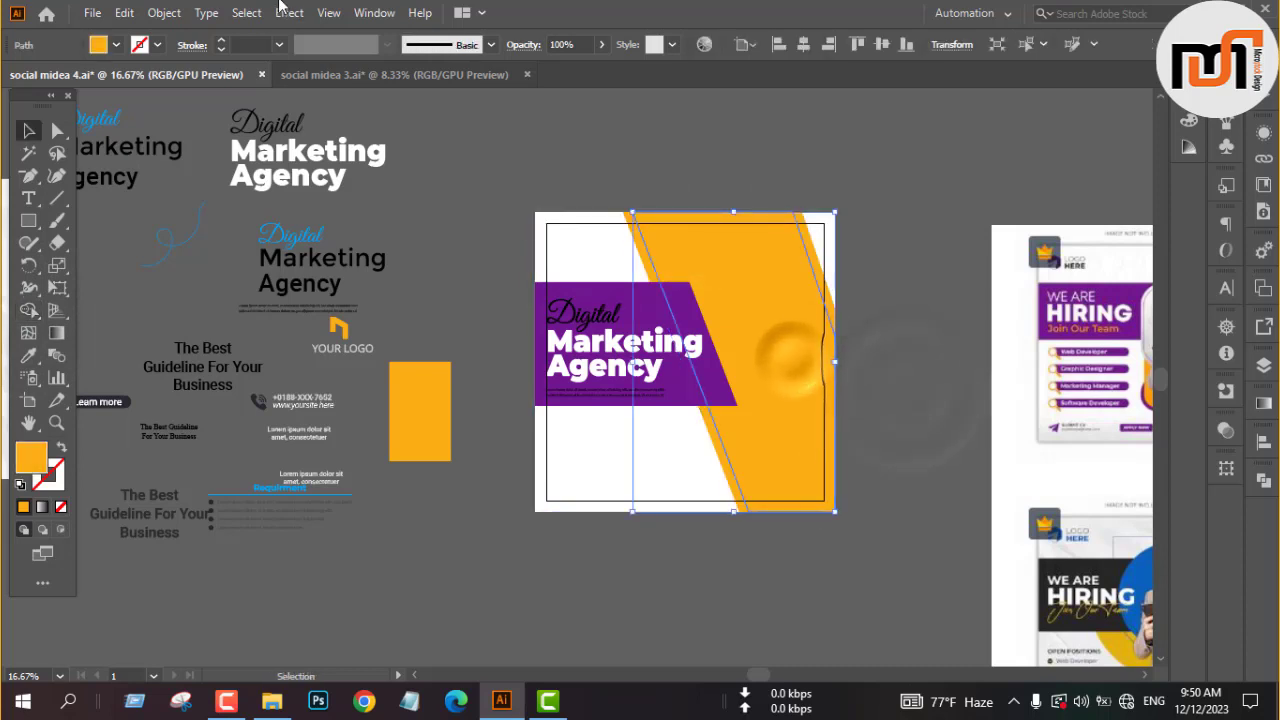
{"action": "left_click", "coordinate": [98, 44]}
{"action": "left_click", "coordinate": [117, 117]}
{"action": "left_click", "coordinate": [793, 178]}
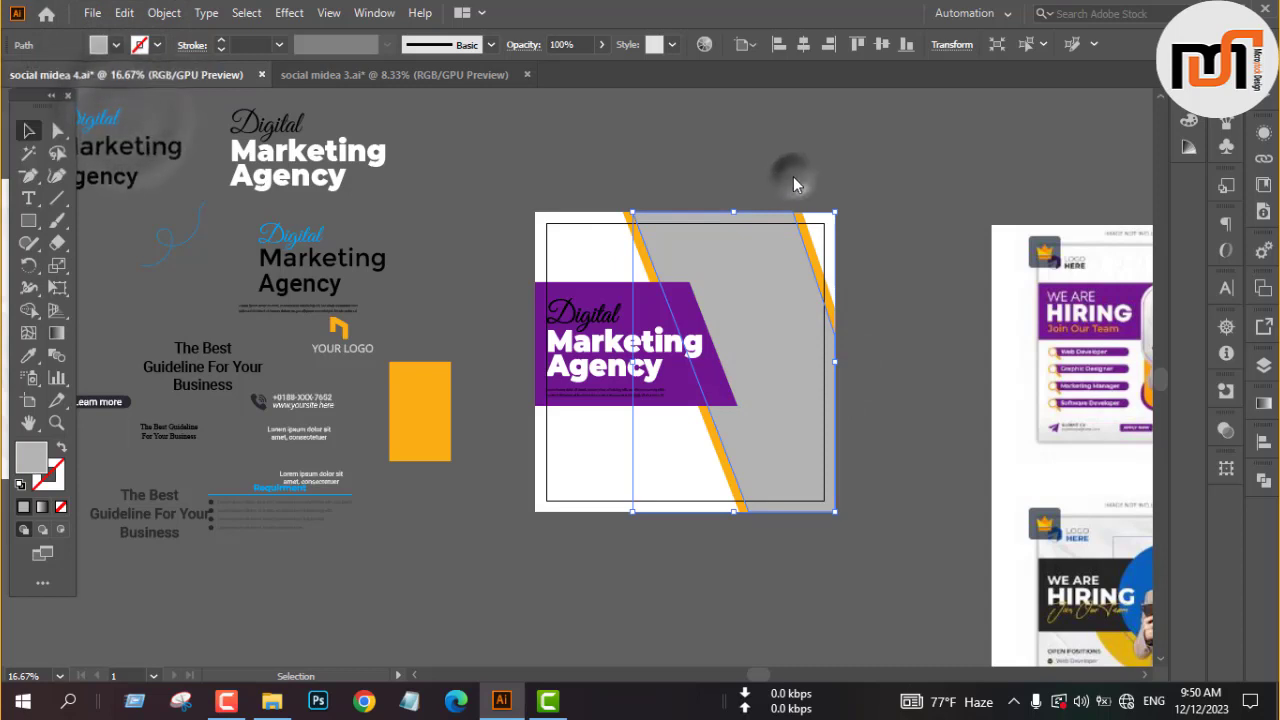
- Place a copy of the YOUR LOGO group in the white area above the purple block and bring it to the front
{"action": "left_click", "coordinate": [793, 178]}
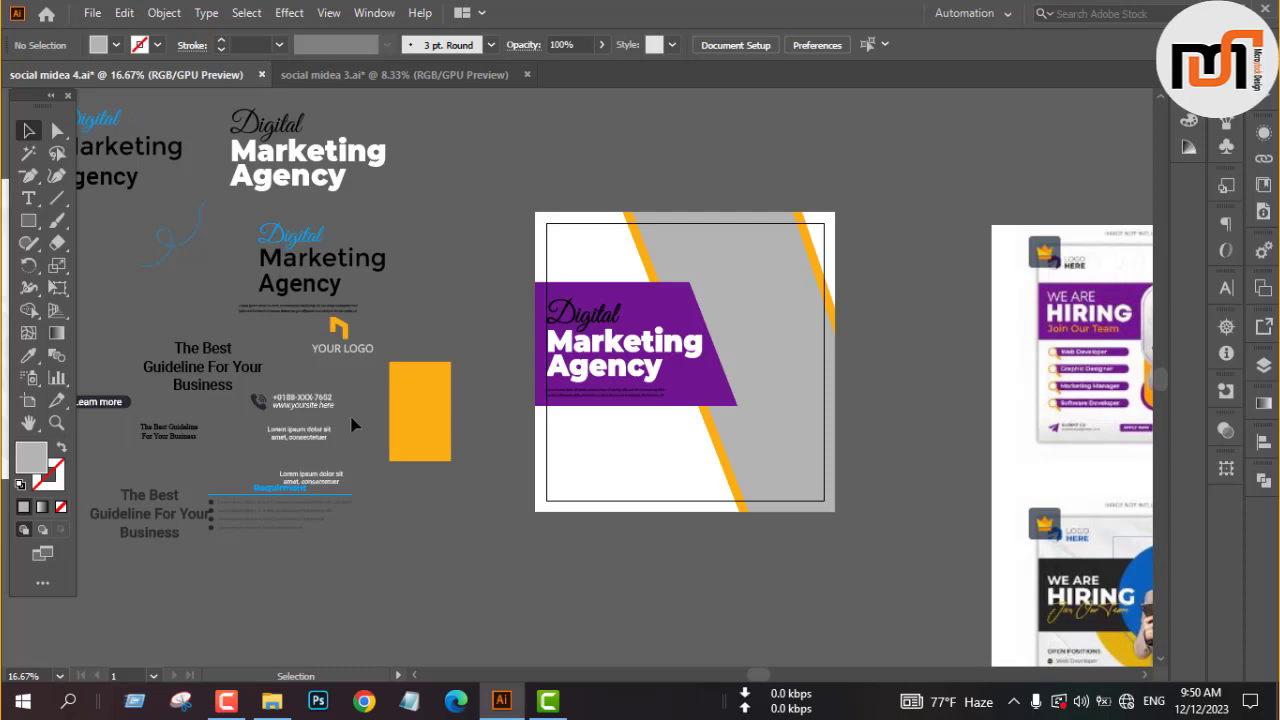
{"action": "left_click_drag", "start_coordinate": [342, 352], "coordinate": [565, 236]}
{"action": "right_click", "coordinate": [565, 236]}
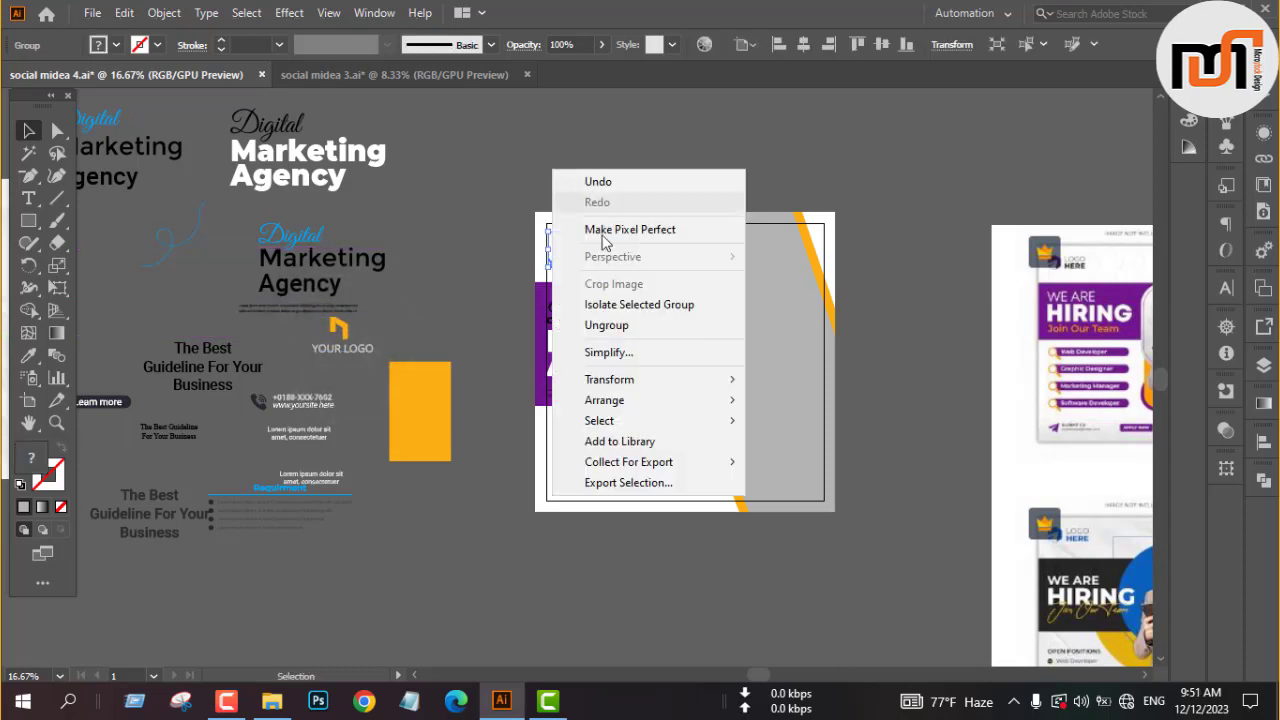
{"action": "mouse_move", "coordinate": [640, 400]}
{"action": "left_click", "coordinate": [800, 400]}
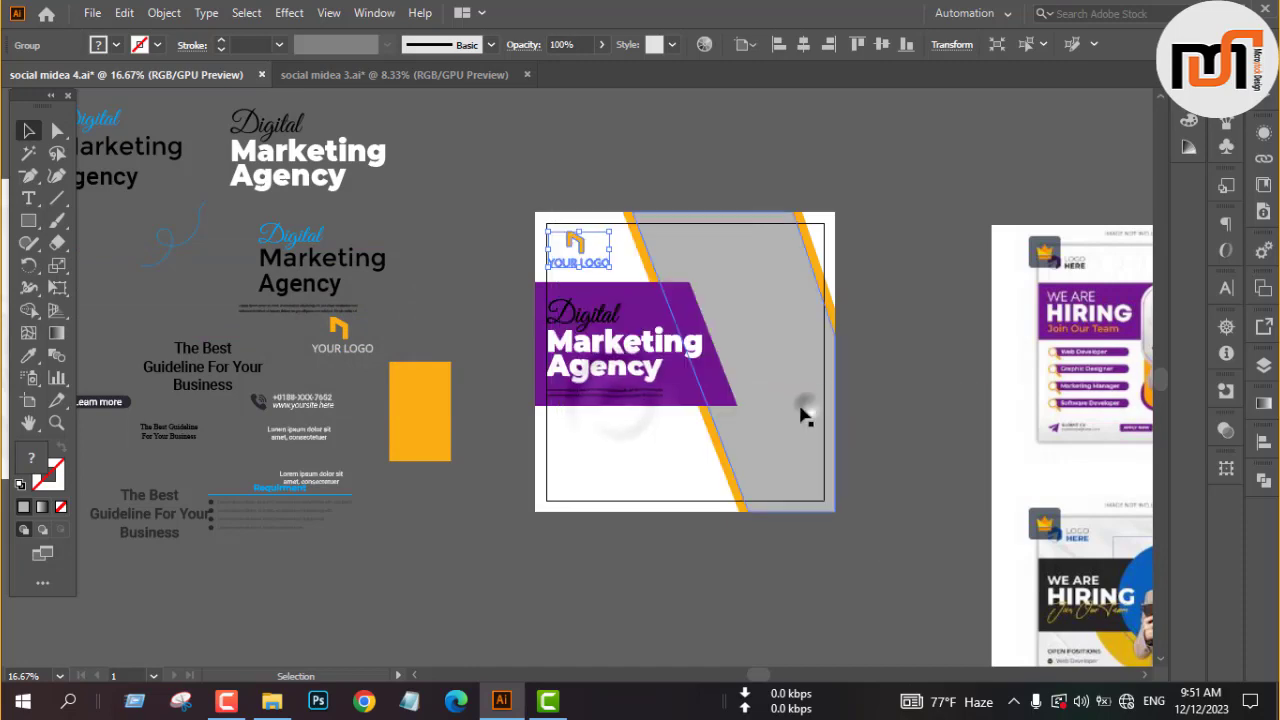
{"action": "left_click", "coordinate": [537, 143]}
- Move the logo copy beside the artboard and fill its YOUR LOGO lettering with the purple sampled from the text block
{"action": "scroll", "coordinate": [563, 235], "scroll_direction": "up", "scroll_amount": 2}
{"action": "left_click_drag", "start_coordinate": [565, 236], "coordinate": [387, 200]}
{"action": "left_click", "coordinate": [342, 330]}
{"action": "key", "text": "a"}
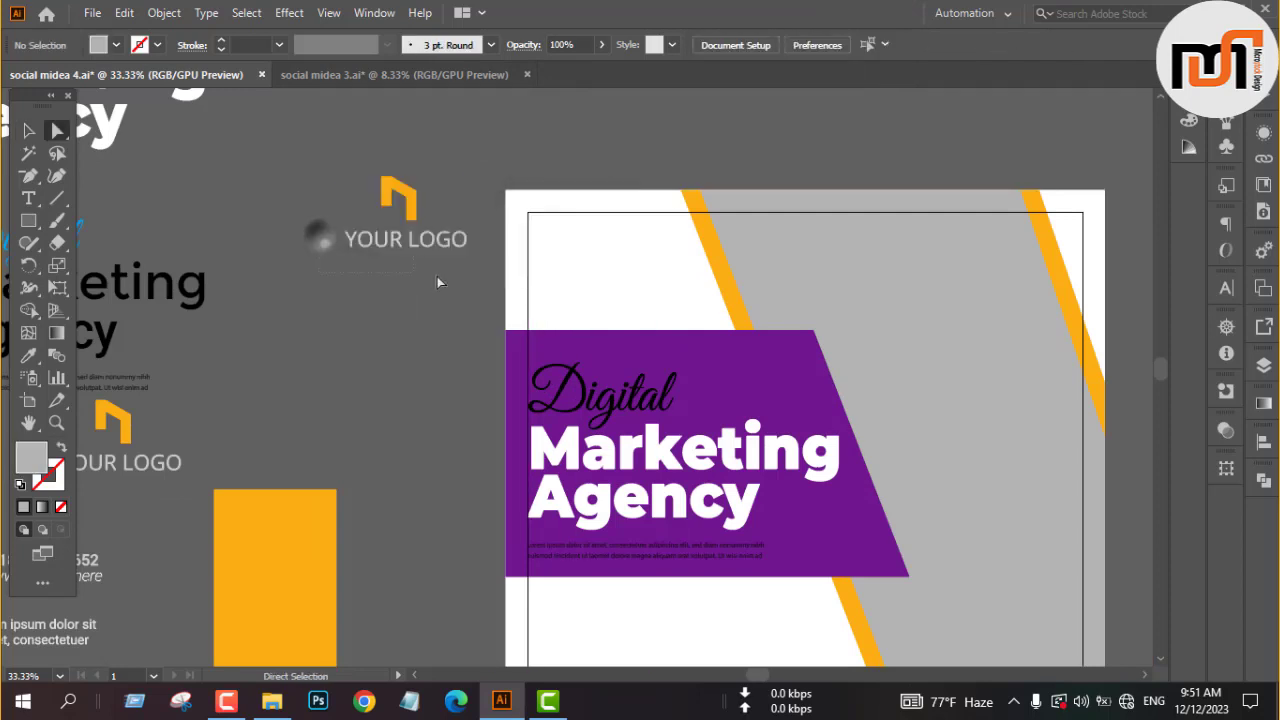
{"action": "left_click_drag", "start_coordinate": [437, 276], "coordinate": [484, 283]}
{"action": "key", "text": "i"}
{"action": "left_click", "coordinate": [588, 345]}
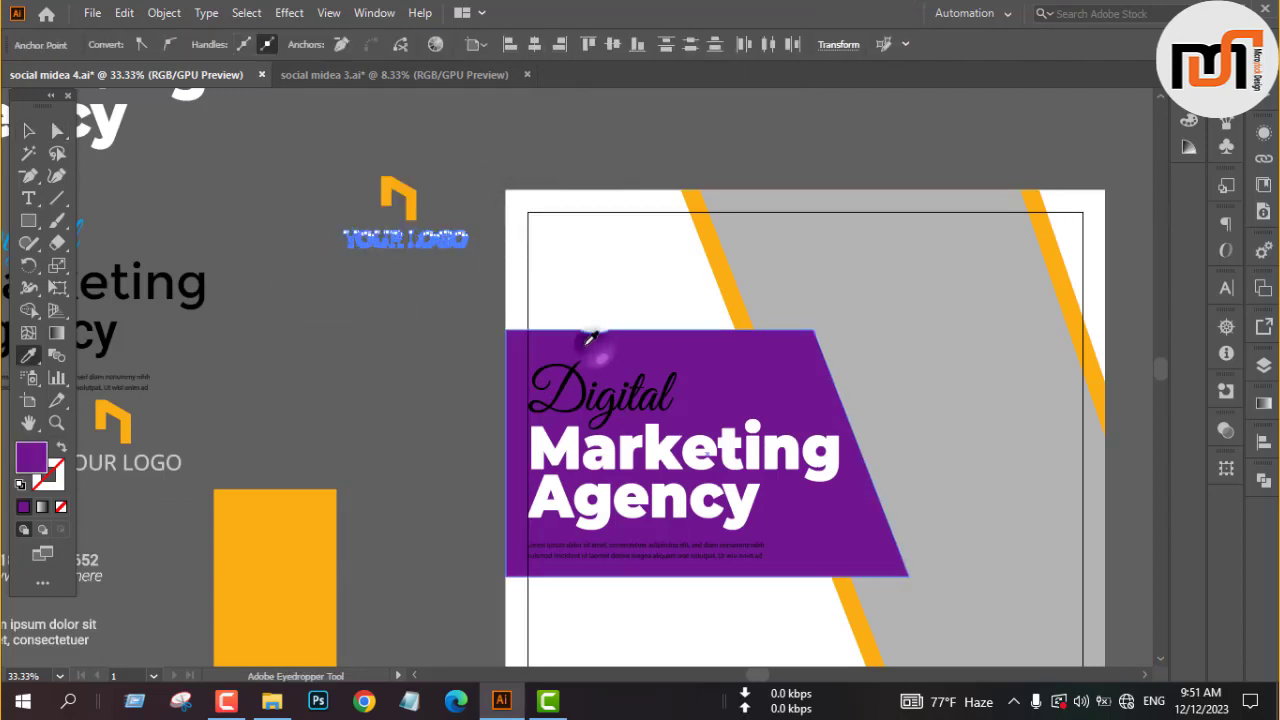
{"action": "key", "text": "v"}
{"action": "left_click", "coordinate": [395, 305]}
- Align the recoloured logo to the left and top edges of the margin frame
{"action": "left_click", "coordinate": [400, 210]}
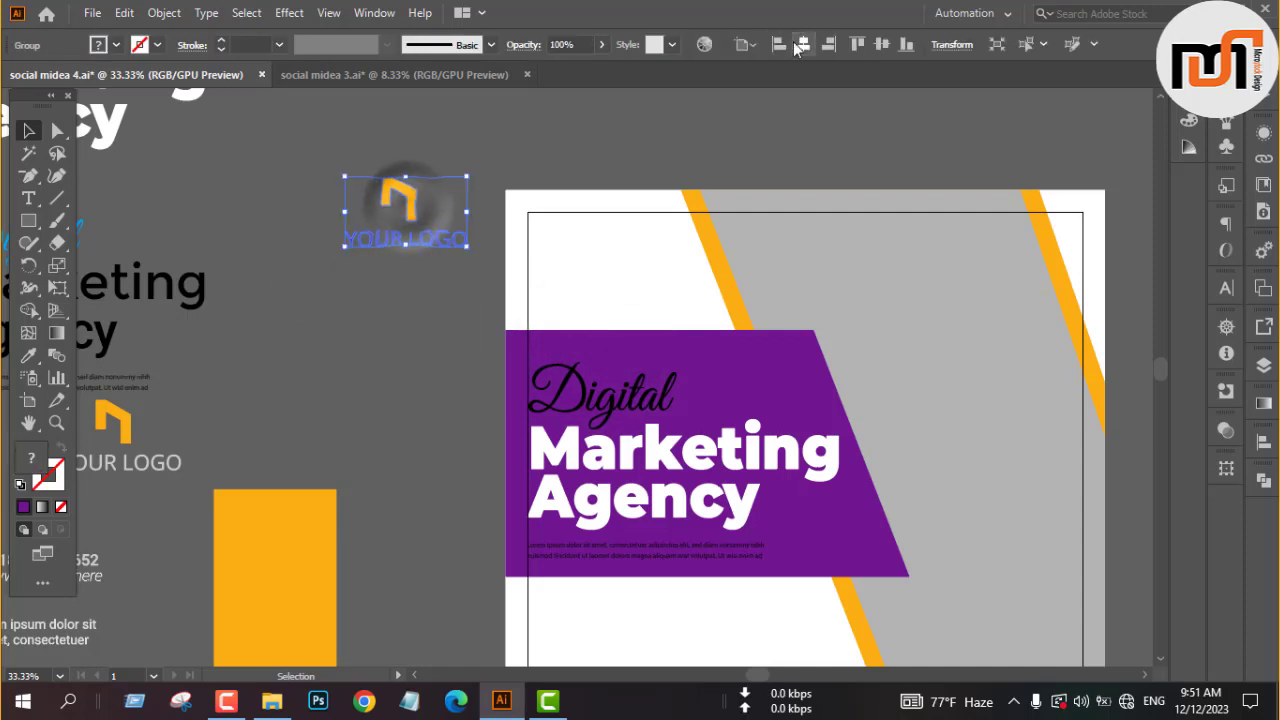
{"action": "left_click", "coordinate": [779, 44]}
{"action": "left_click", "coordinate": [857, 44]}
{"action": "left_click", "coordinate": [429, 198]}
{"action": "scroll", "coordinate": [460, 204], "scroll_direction": "down", "scroll_amount": 1}
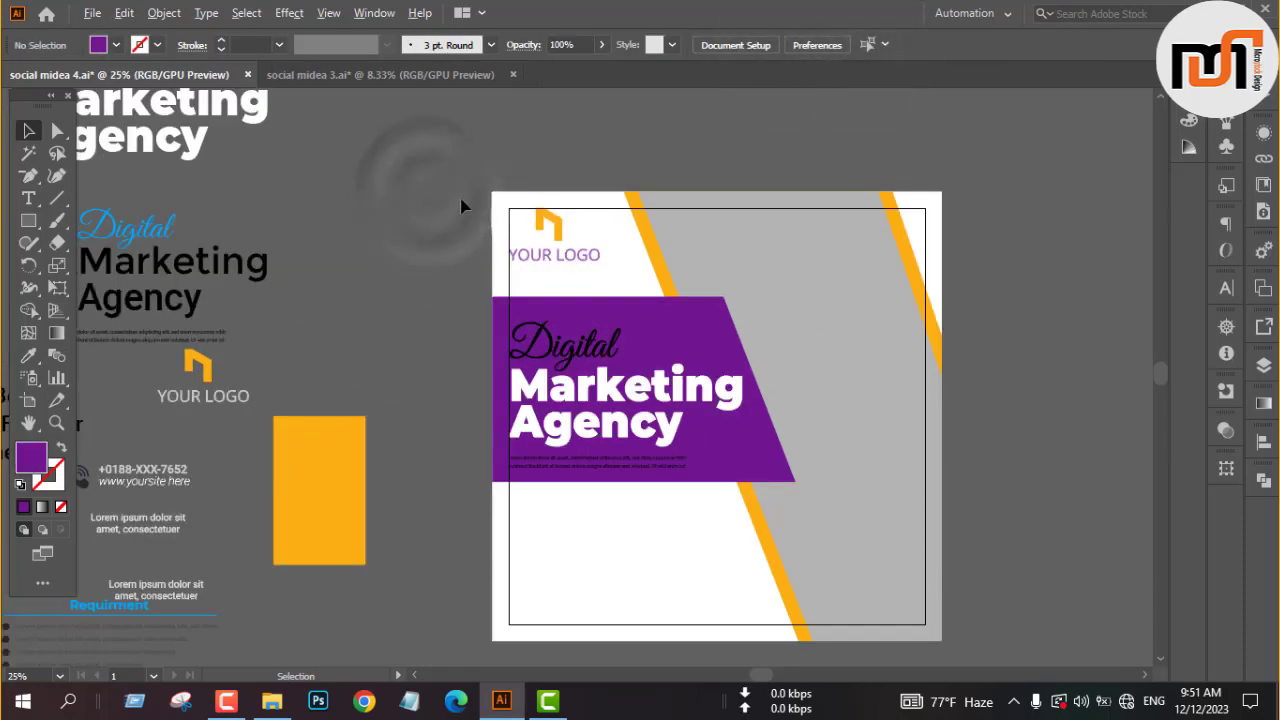
- Place a copy of the Requirment list in the white area below the purple block and bring it to the front
{"action": "left_click_drag", "start_coordinate": [349, 244], "coordinate": [513, 178]}
{"action": "left_click_drag", "start_coordinate": [320, 514], "coordinate": [788, 454]}
{"action": "right_click", "coordinate": [574, 285]}
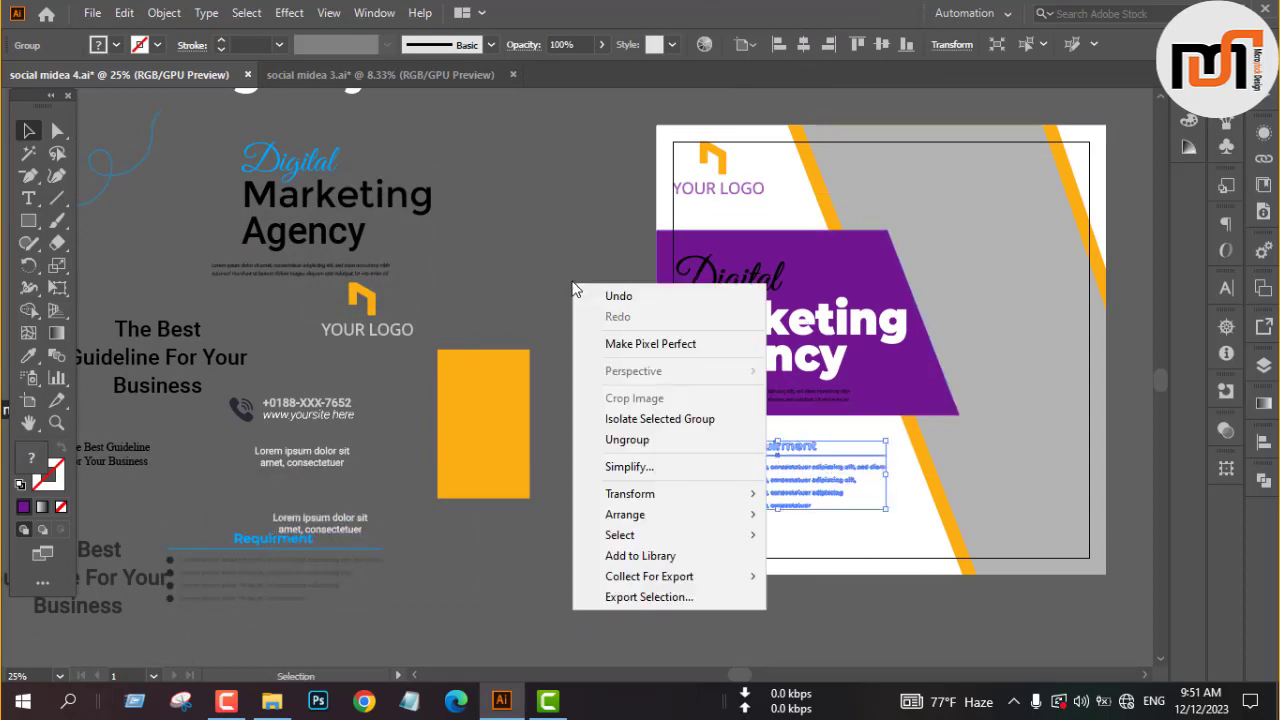
{"action": "left_click", "coordinate": [617, 518]}
{"action": "left_click", "coordinate": [824, 518]}
{"action": "left_click", "coordinate": [606, 367]}
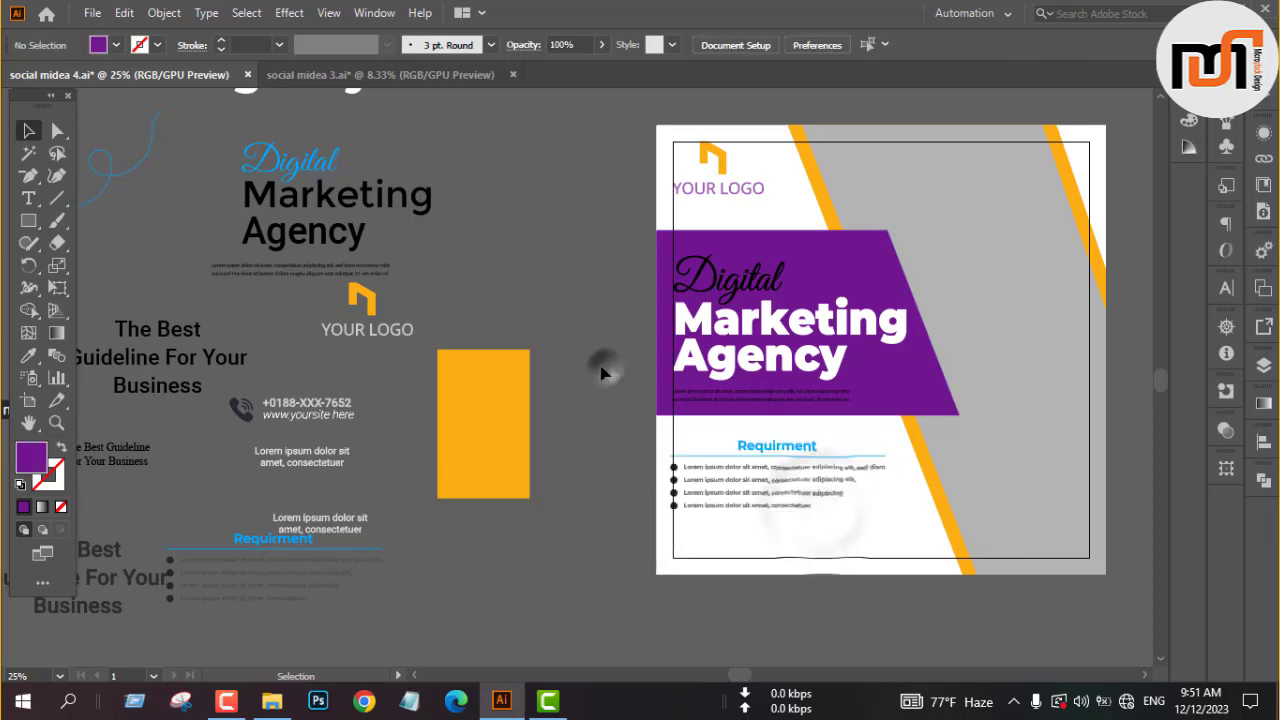
- Move the Requirment list off the artboard and fill its heading, divider line and four bullets with the sampled purple
{"action": "scroll", "coordinate": [782, 459], "scroll_direction": "up", "scroll_amount": 1}
{"action": "scroll", "coordinate": [783, 468], "scroll_direction": "up", "scroll_amount": 2}
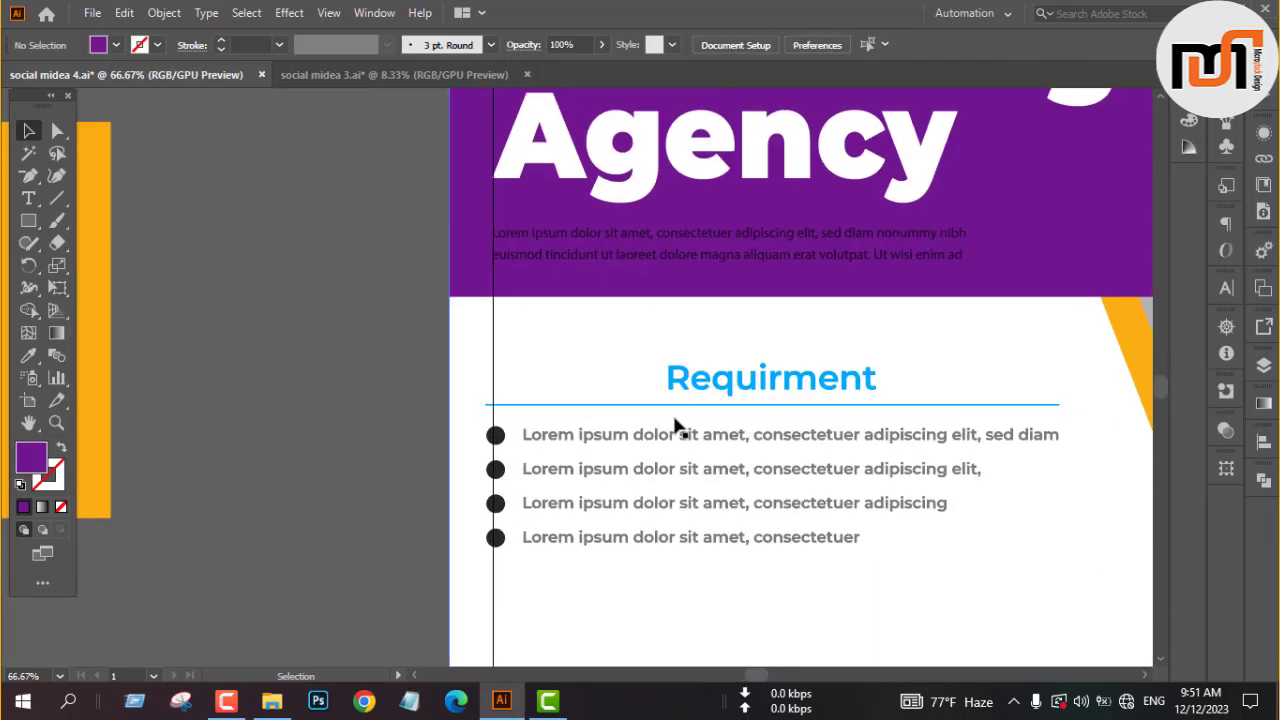
{"action": "scroll", "coordinate": [675, 427], "scroll_direction": "down", "scroll_amount": 2}
{"action": "left_click_drag", "start_coordinate": [640, 432], "coordinate": [632, 591]}
{"action": "left_click", "coordinate": [500, 457]}
{"action": "scroll", "coordinate": [378, 528], "scroll_direction": "up", "scroll_amount": 2}
{"action": "key", "text": "a"}
{"action": "scroll", "coordinate": [415, 522], "scroll_direction": "down", "scroll_amount": 2}
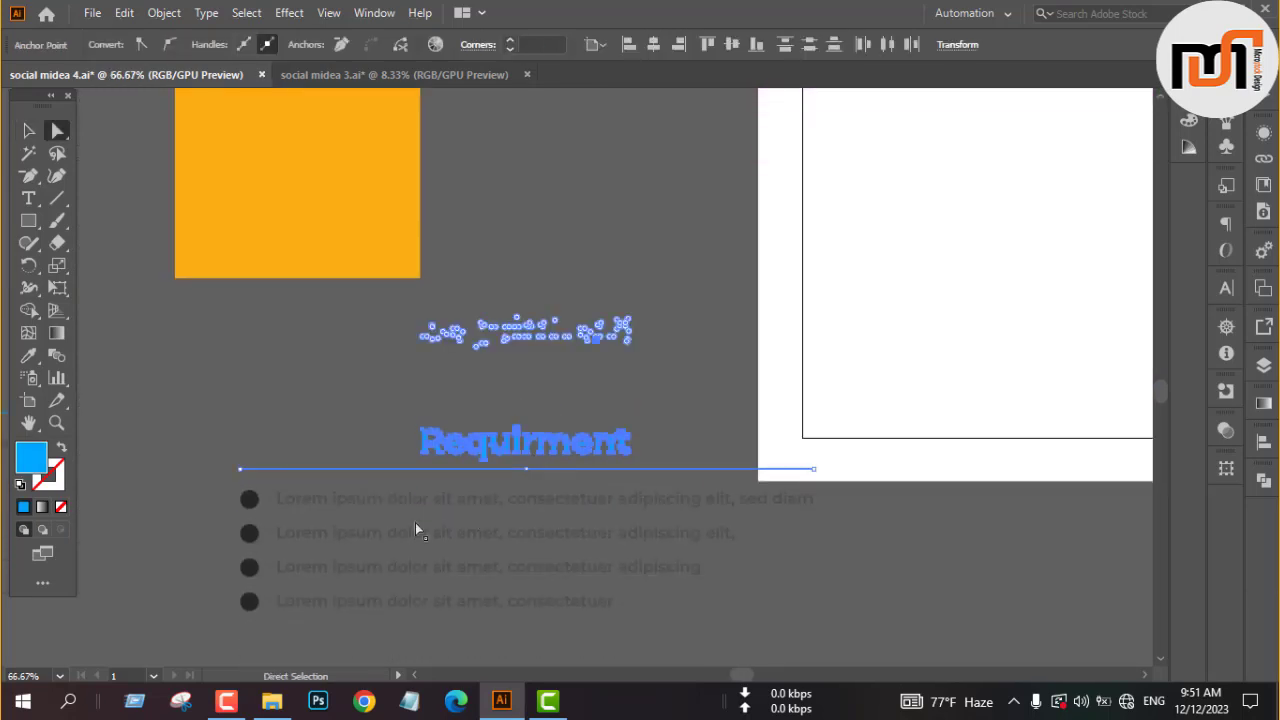
{"action": "left_click_drag", "start_coordinate": [222, 466], "coordinate": [262, 599]}
{"action": "scroll", "coordinate": [262, 599], "scroll_direction": "down", "scroll_amount": 2}
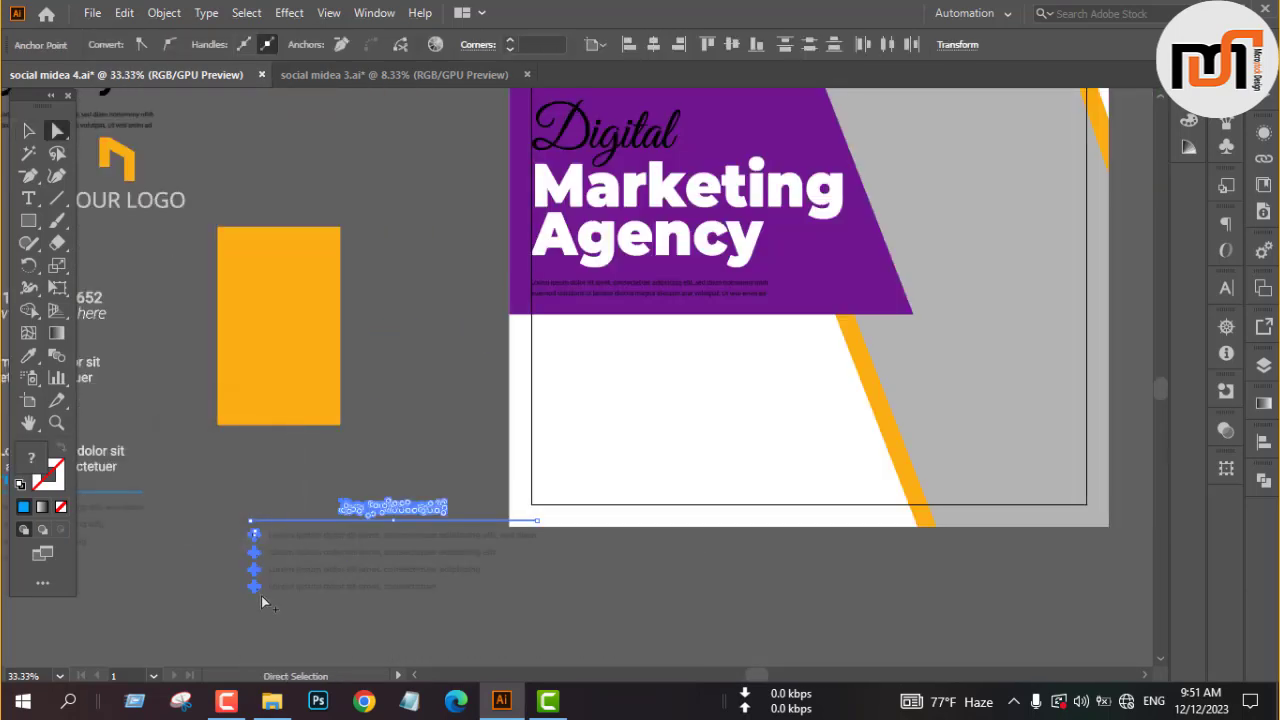
{"action": "key", "text": "i"}
{"action": "left_click", "coordinate": [814, 266]}
{"action": "key", "text": "v"}
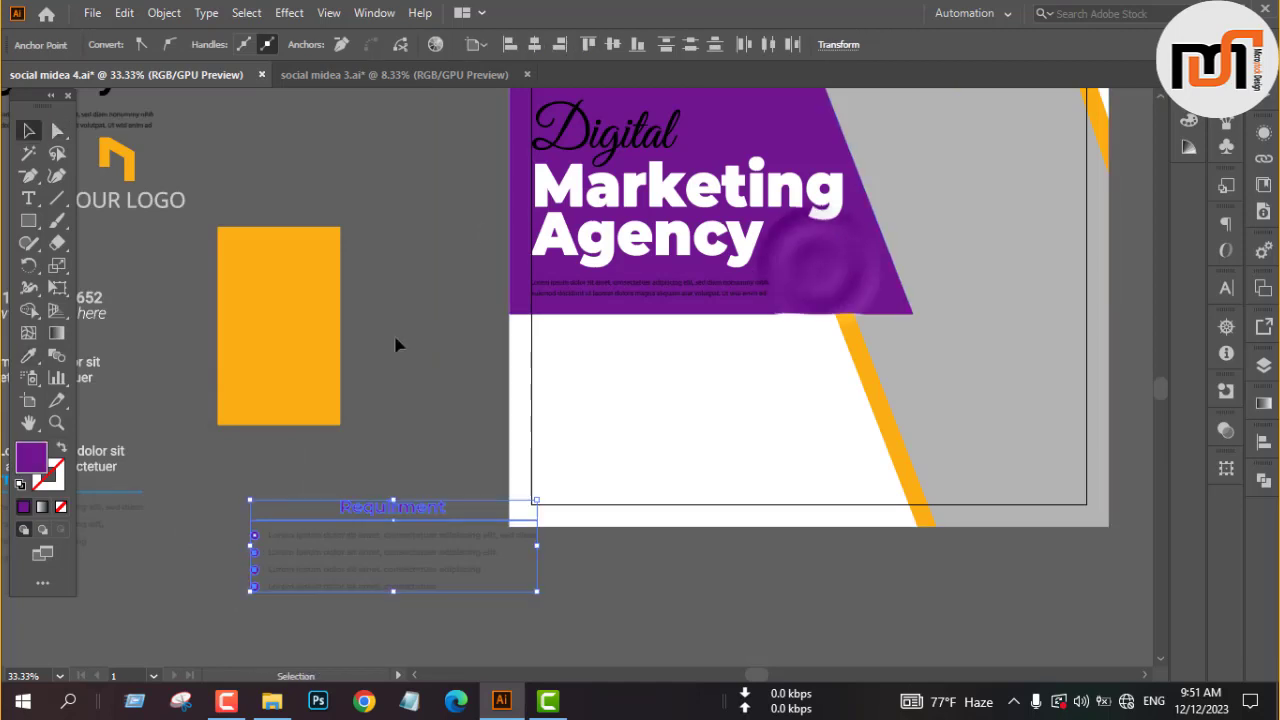
{"action": "left_click", "coordinate": [393, 372]}
- Move the Requirment list back below the purple block and align it to the left edge of the margin frame
{"action": "left_click_drag", "start_coordinate": [408, 507], "coordinate": [696, 370]}
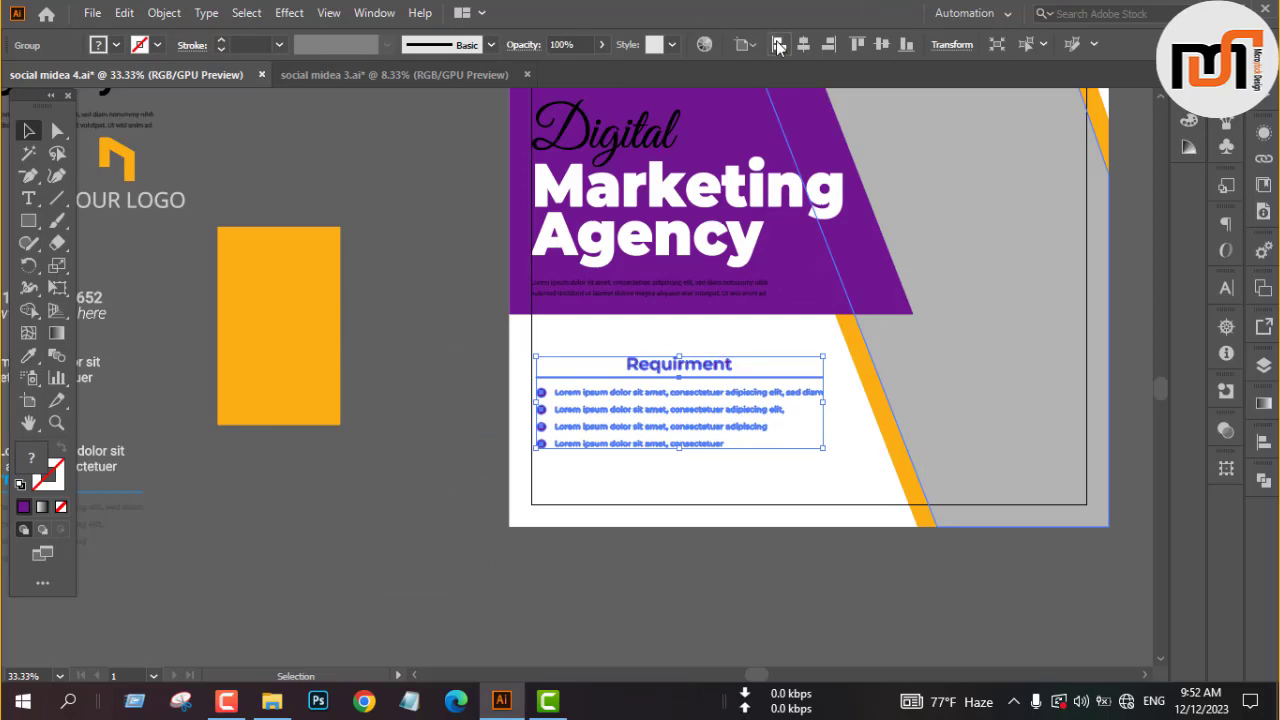
{"action": "left_click", "coordinate": [778, 45]}
{"action": "left_click", "coordinate": [408, 365]}
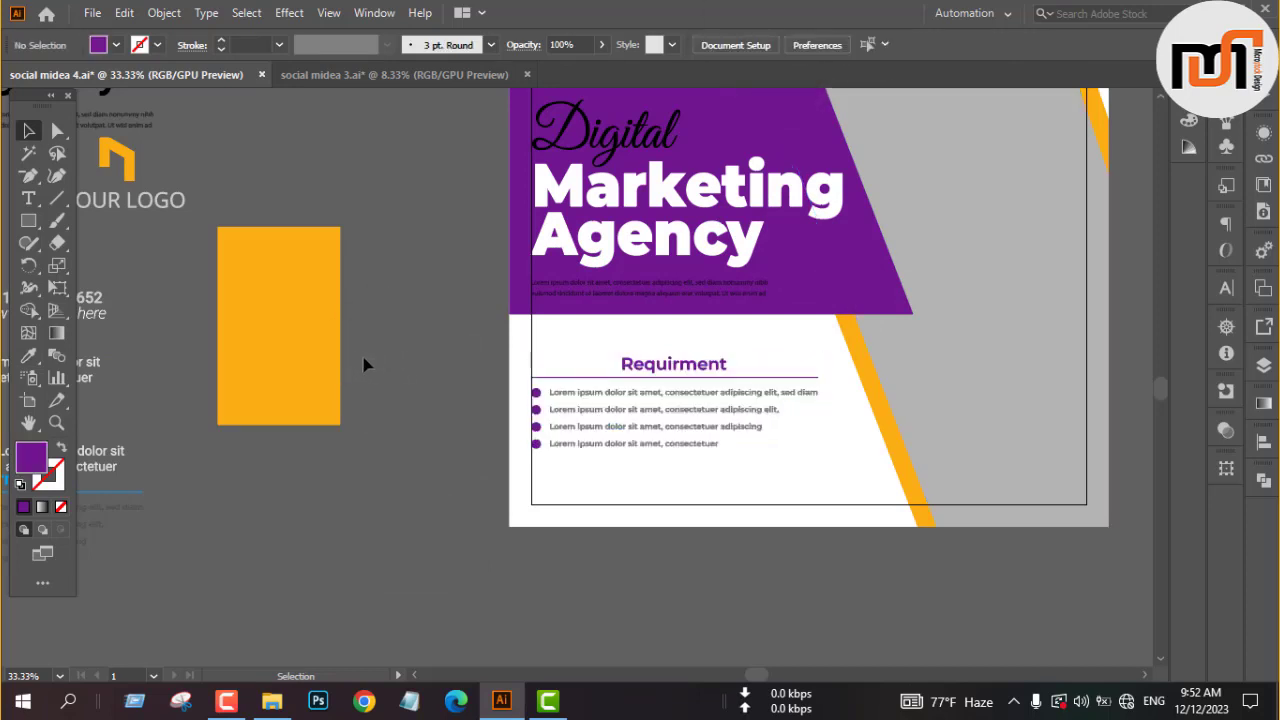
{"action": "scroll", "coordinate": [373, 351], "scroll_direction": "up", "scroll_amount": 3}
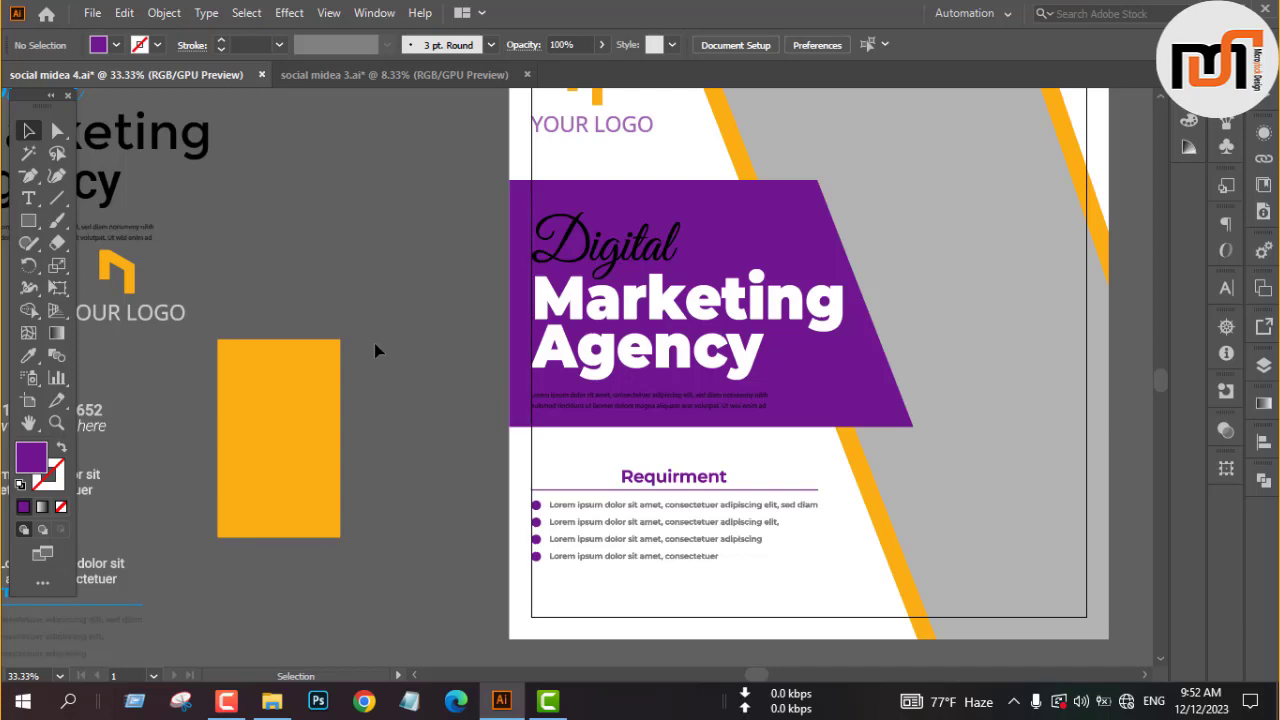
{"action": "scroll", "coordinate": [380, 352], "scroll_direction": "down", "scroll_amount": 3}
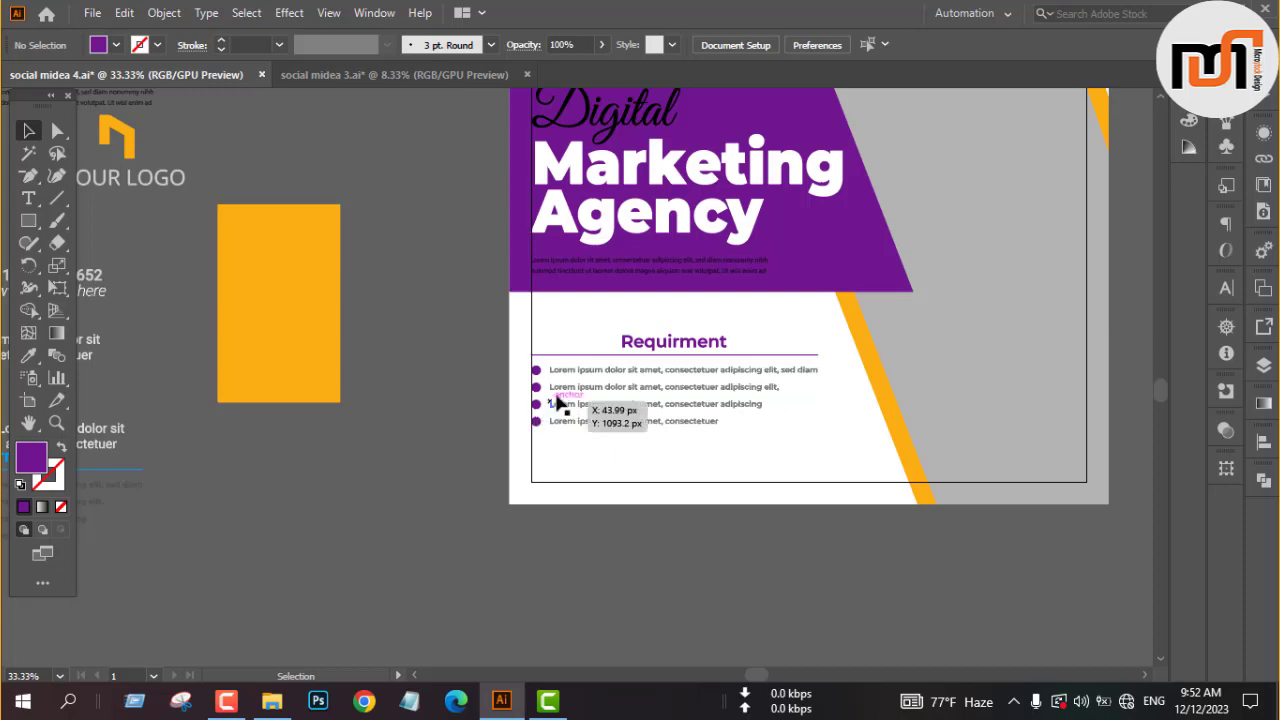
- Move the phone and website contact group below its old spot and place a duplicate beneath the artboard
{"action": "scroll", "coordinate": [570, 415], "scroll_direction": "down", "scroll_amount": 1}
{"action": "left_click_drag", "start_coordinate": [323, 406], "coordinate": [454, 419]}
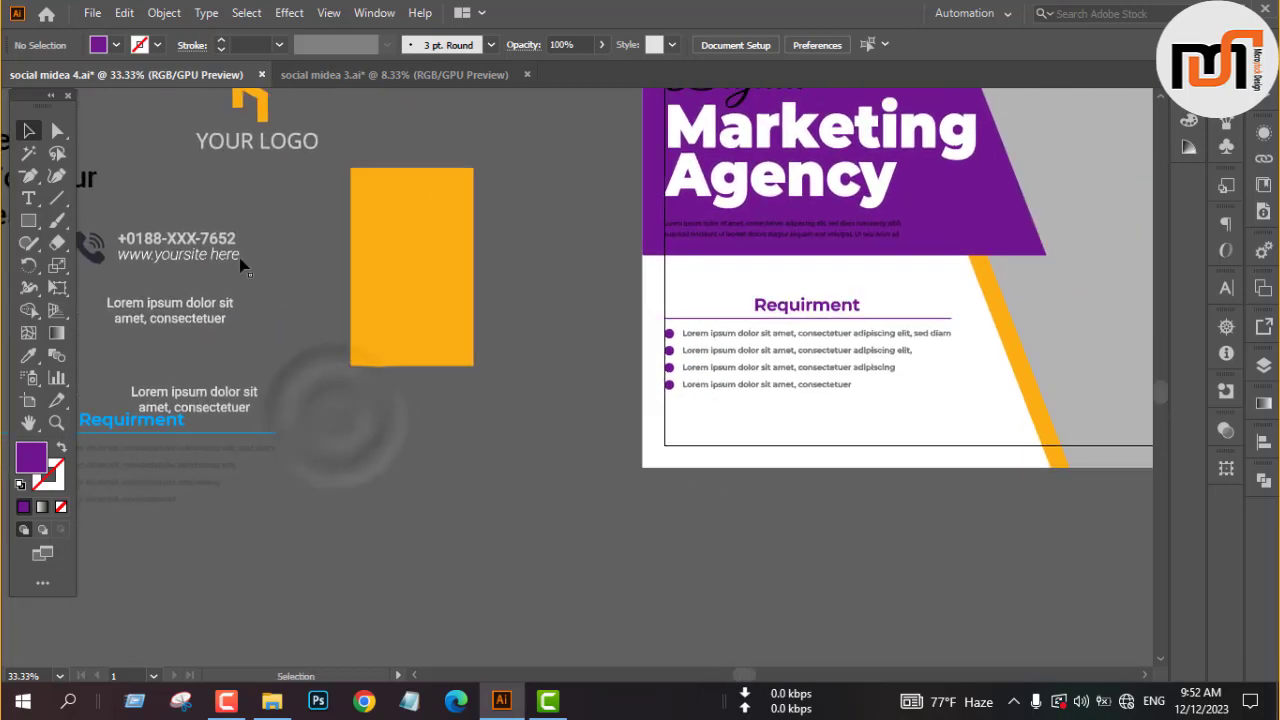
{"action": "left_click", "coordinate": [205, 245]}
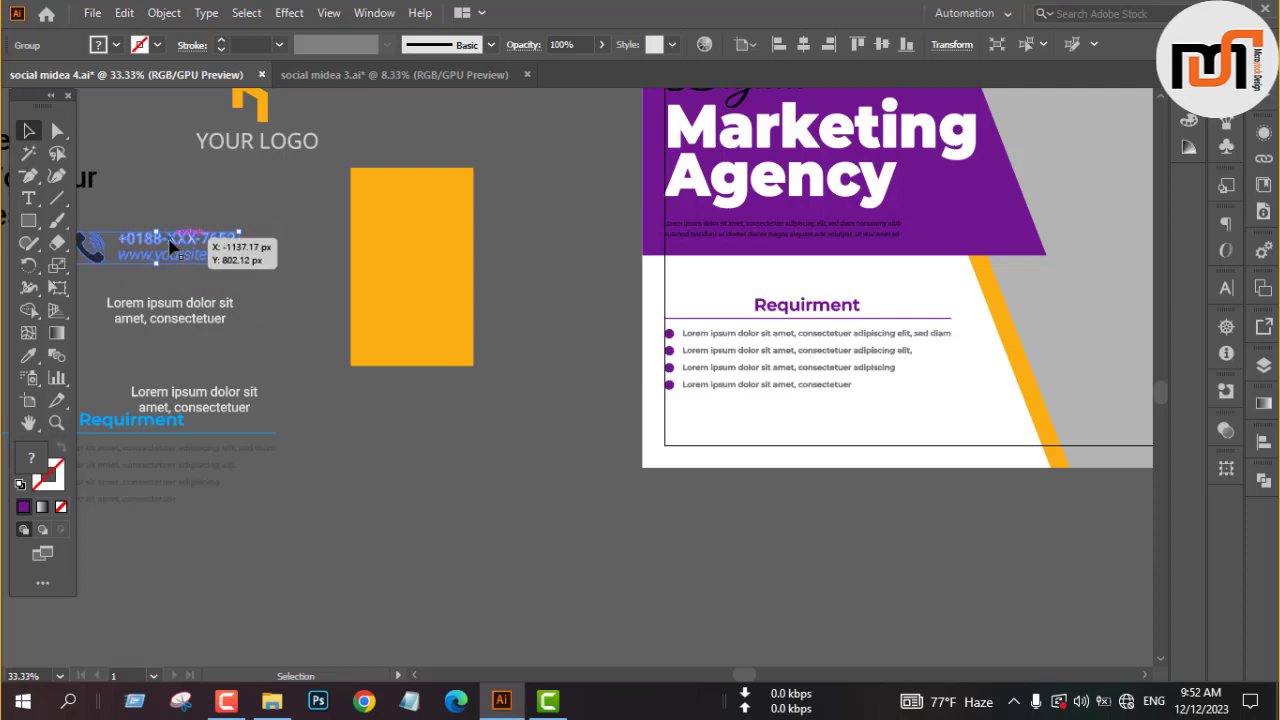
{"action": "left_click_drag", "start_coordinate": [170, 245], "coordinate": [712, 535]}
{"action": "left_click", "coordinate": [694, 583]}
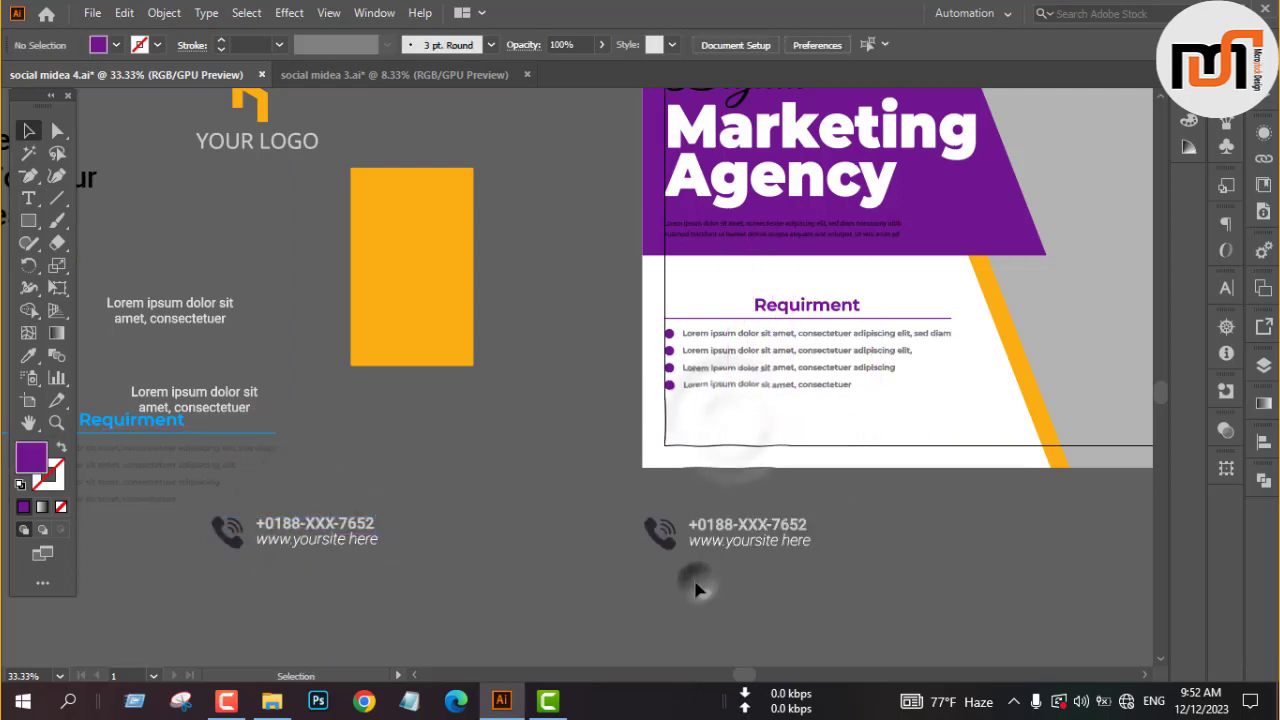
- Fill the duplicated contact group with the dark colour sampled from its phone icon
{"action": "left_click", "coordinate": [670, 550]}
{"action": "key", "text": "i"}
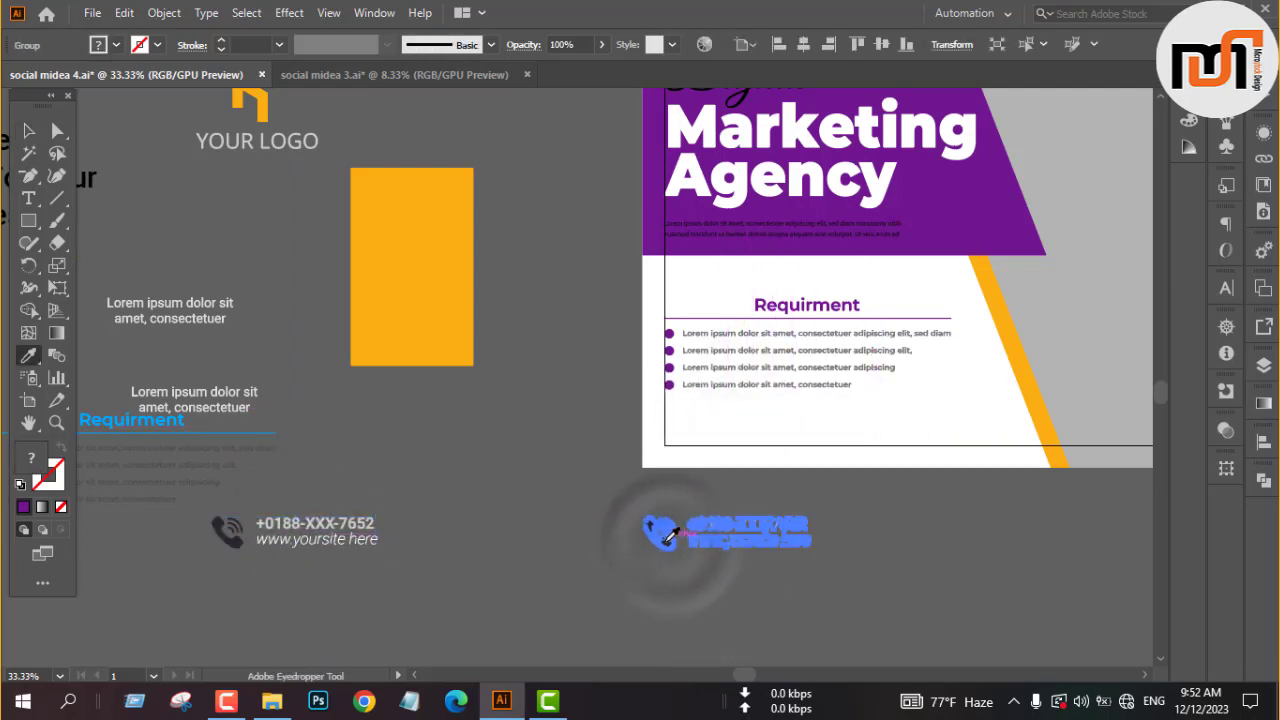
{"action": "left_click", "coordinate": [655, 530]}
{"action": "key", "text": "v"}
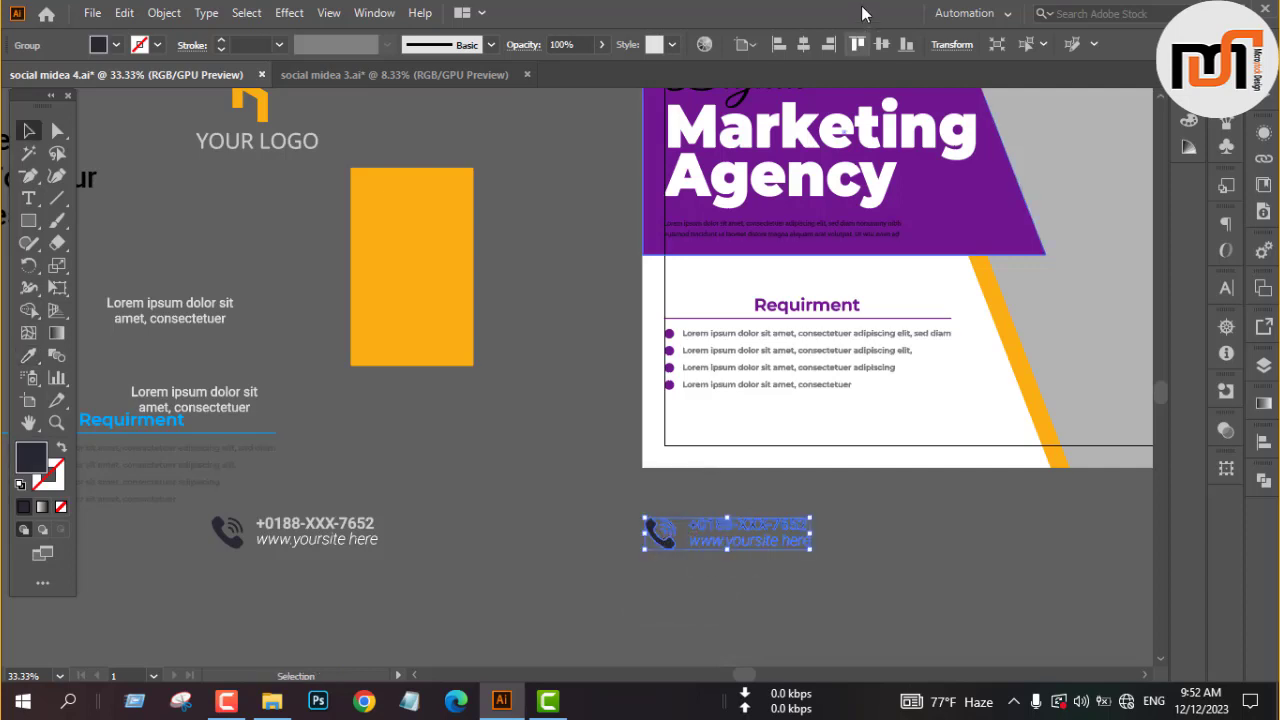
- Align the contact group to the bottom and left edges of the margin frame and bring it to the front
{"action": "left_click", "coordinate": [906, 44]}
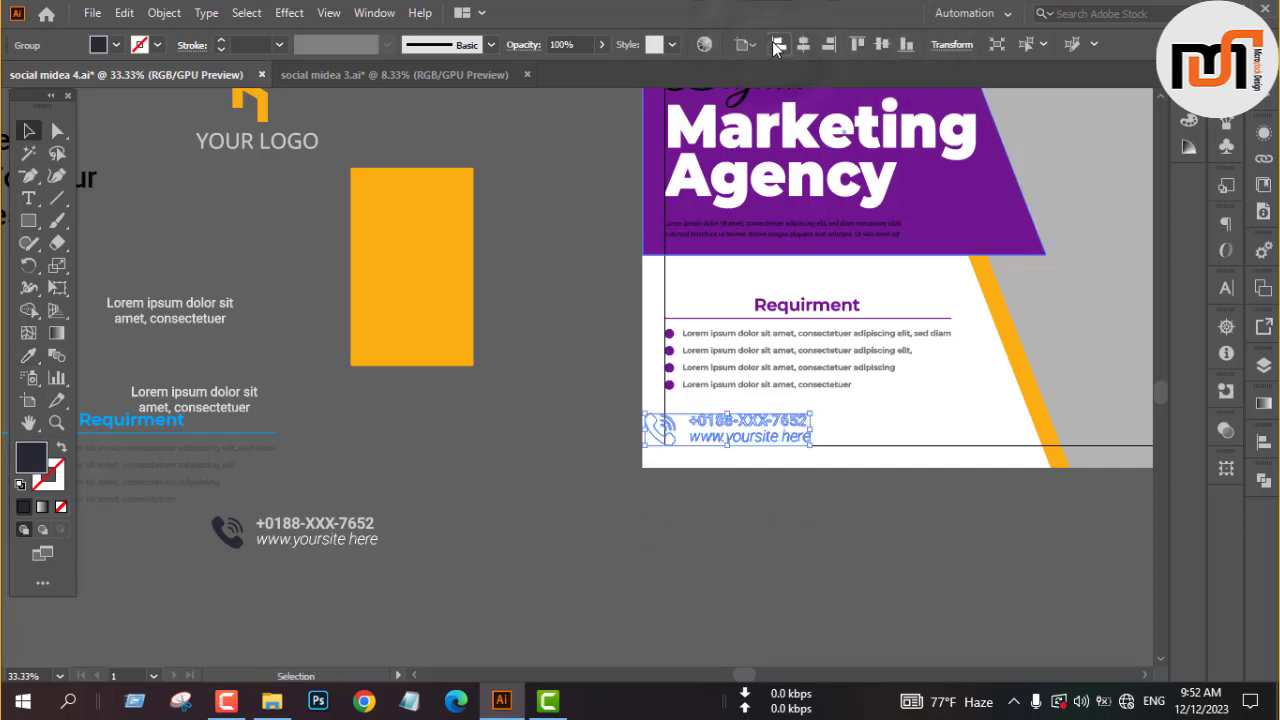
{"action": "left_click", "coordinate": [776, 44]}
{"action": "right_click", "coordinate": [750, 568]}
{"action": "mouse_move", "coordinate": [822, 458]}
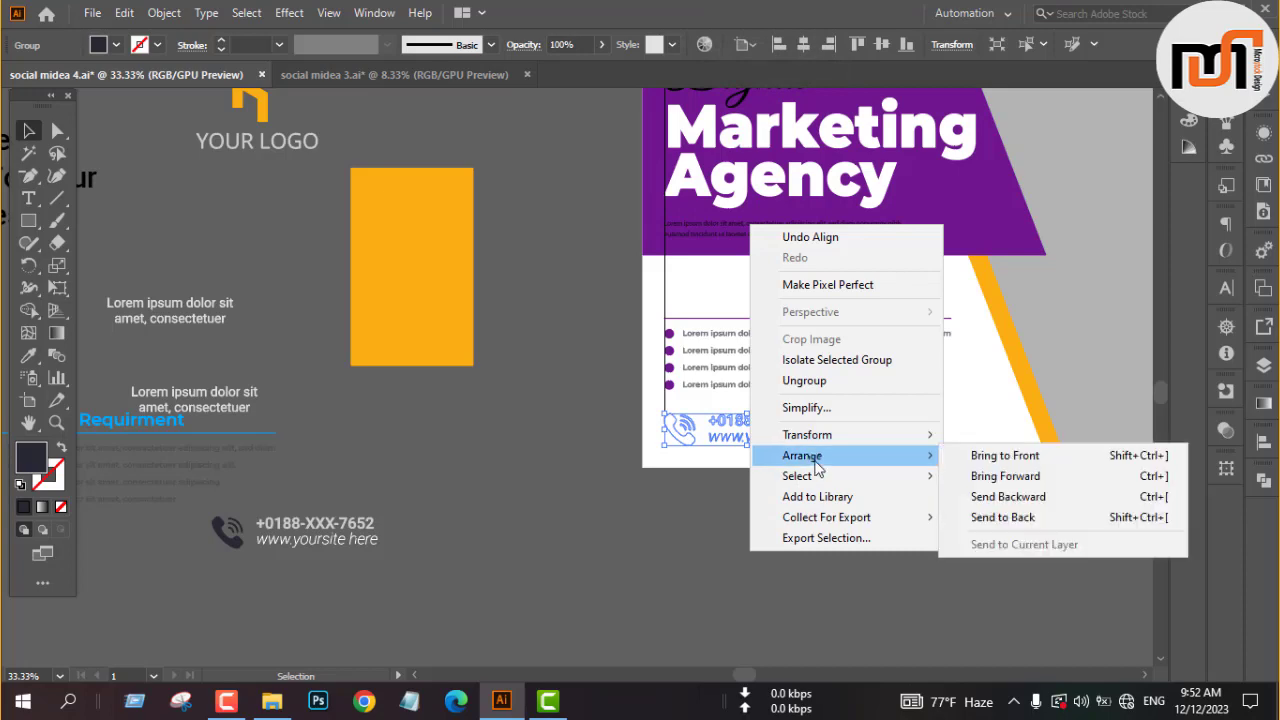
{"action": "left_click", "coordinate": [1005, 455]}
{"action": "left_click", "coordinate": [860, 534]}
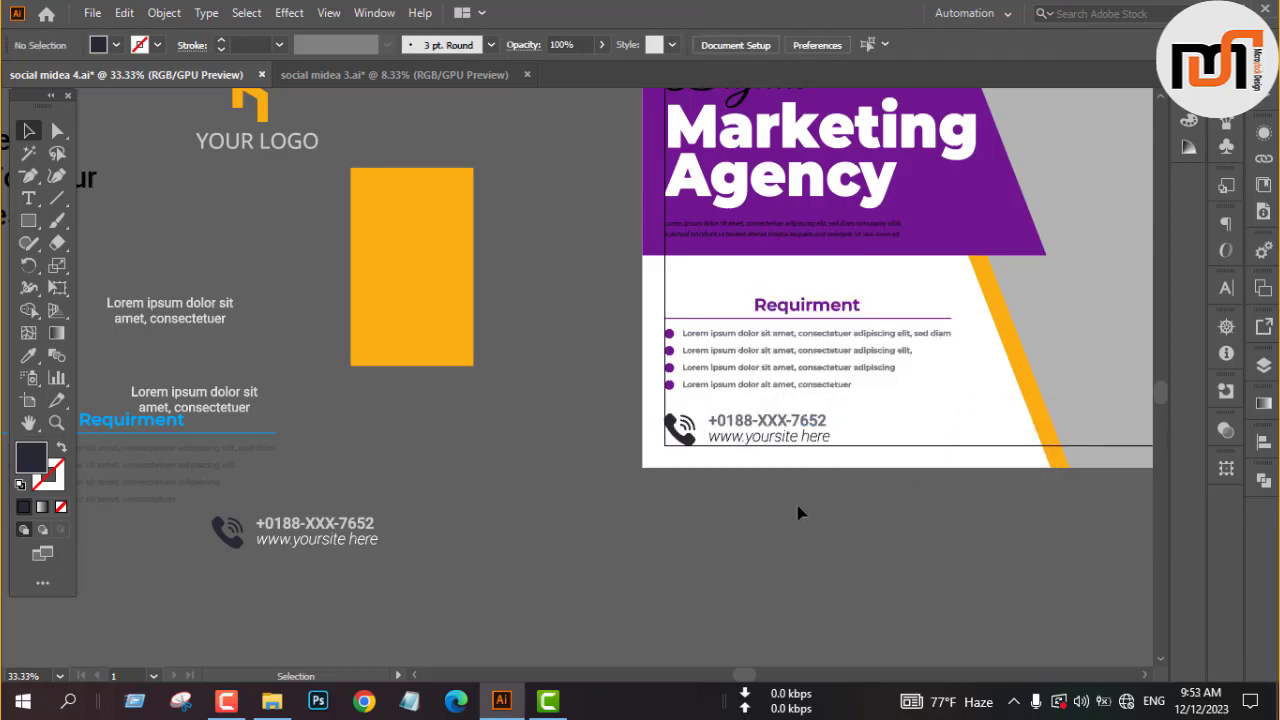
- Nudge the Requirment list slightly upward between the purple block and the contact details, then deselect it
{"action": "key", "text": "ctrl+minus"}
{"action": "key", "text": "ctrl+minus"}
{"action": "left_click_drag", "start_coordinate": [805, 536], "coordinate": [806, 533]}
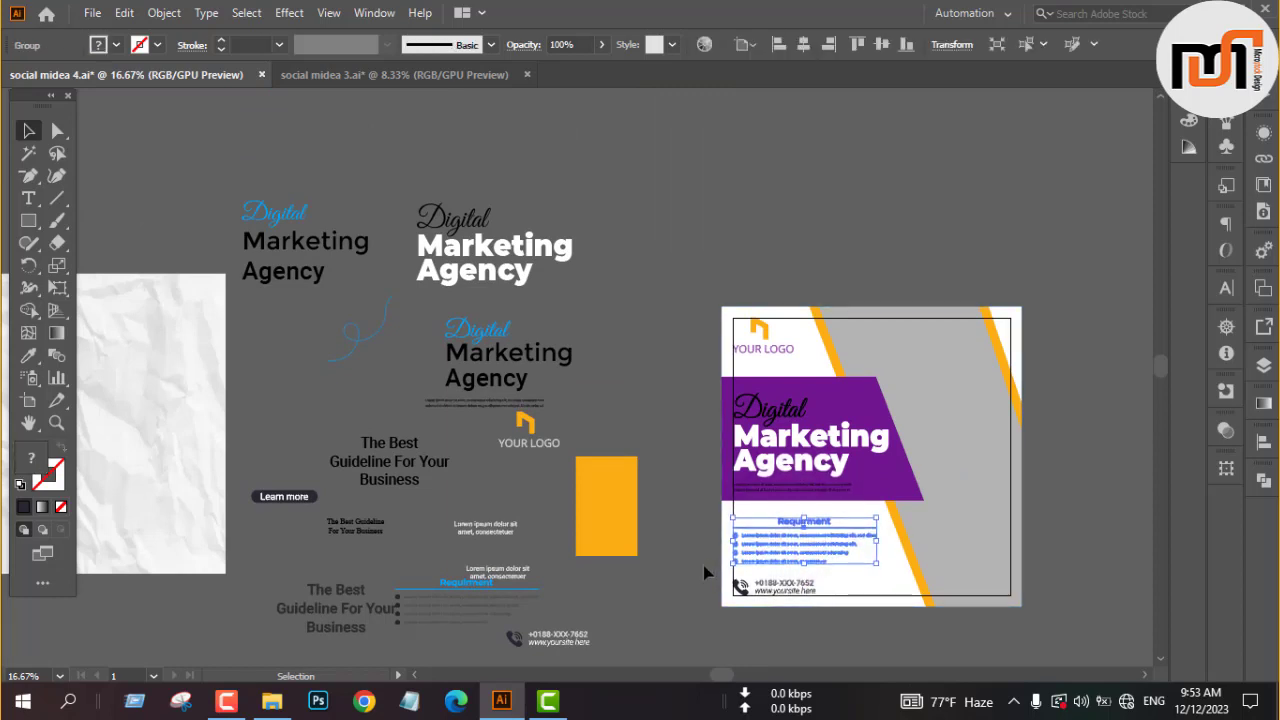
{"action": "left_click", "coordinate": [690, 562]}
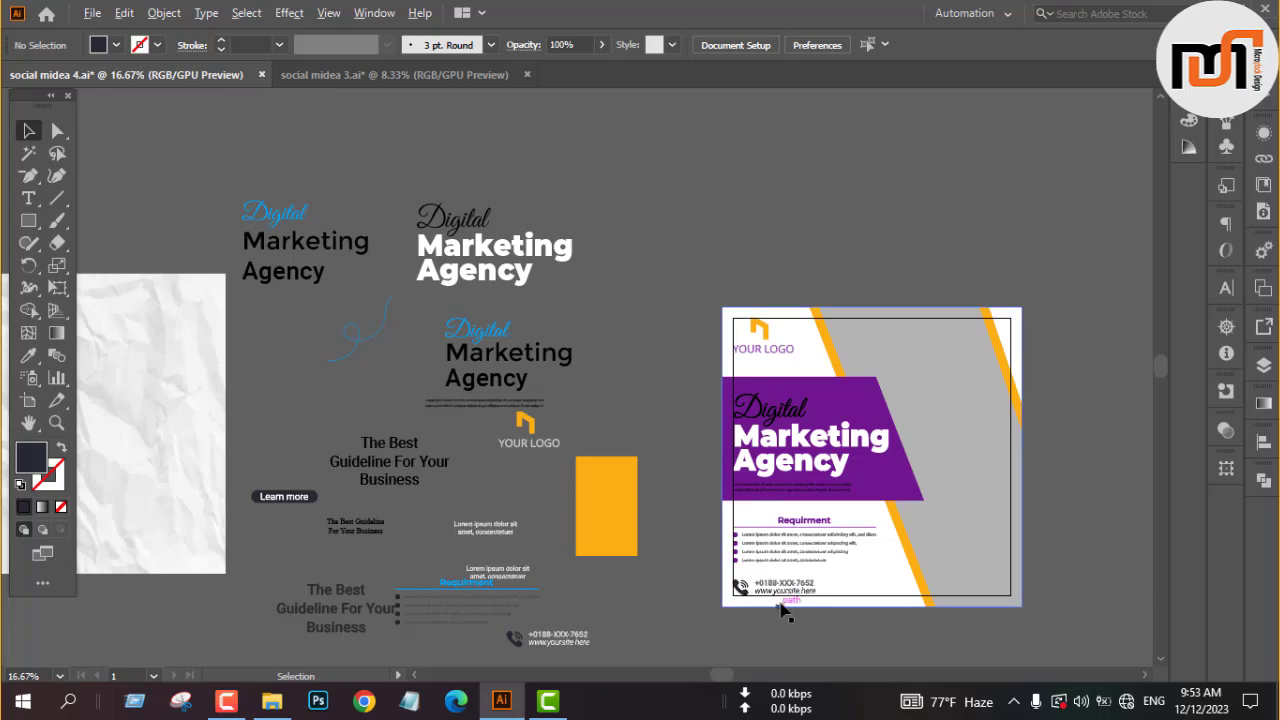
- Draw a wide rectangle over the contact details, extending past the artboard's left and bottom edges, and lower its top edge slightly
{"action": "scroll", "coordinate": [785, 612], "scroll_direction": "up", "scroll_amount": 3}
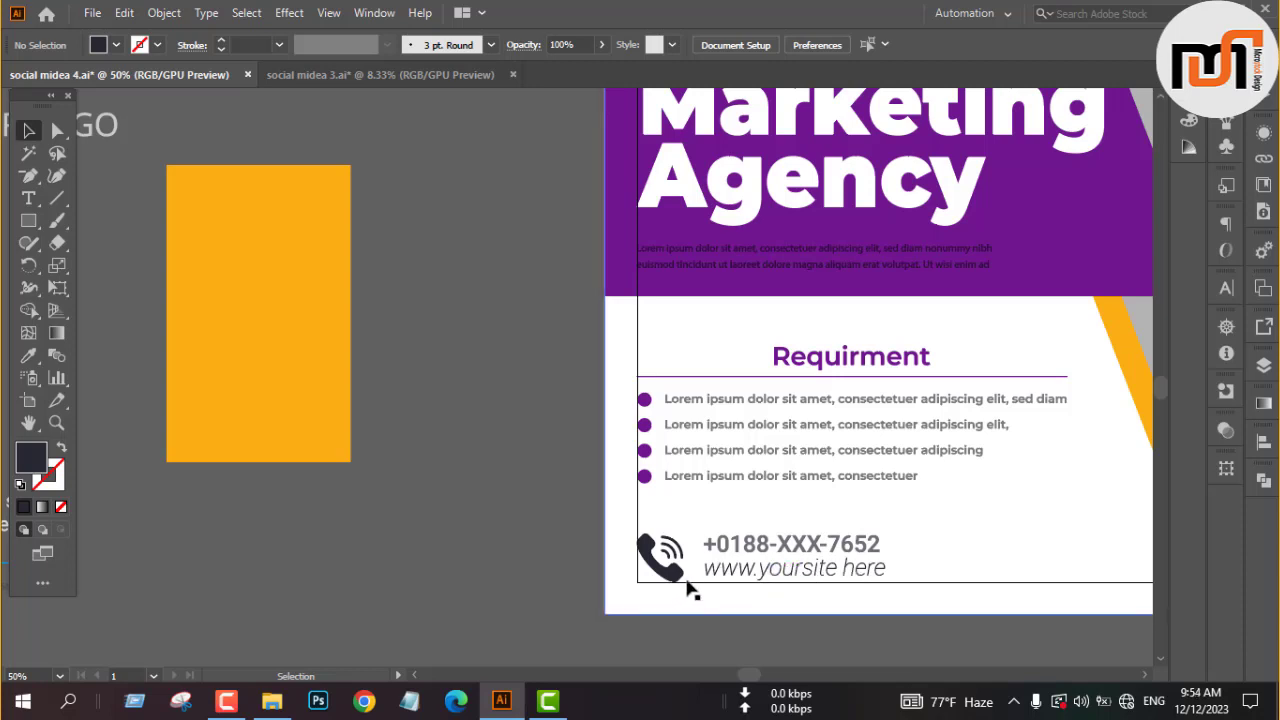
{"action": "left_click", "coordinate": [663, 562]}
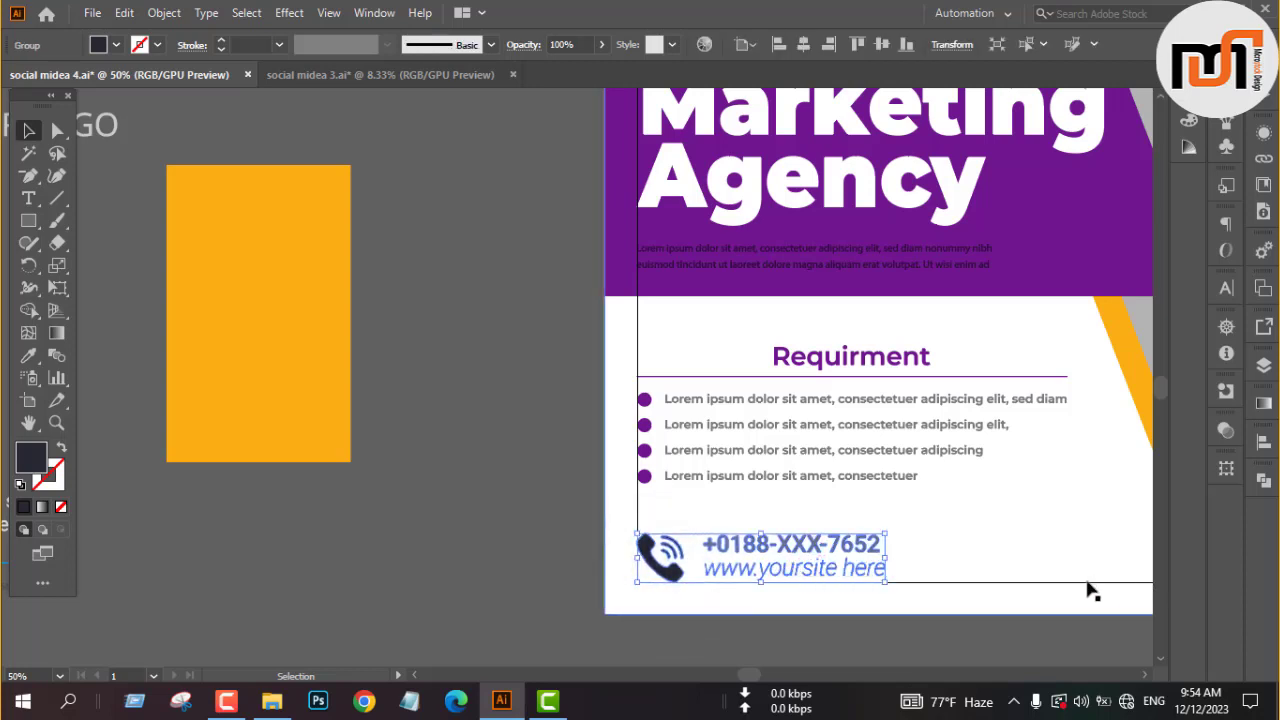
{"action": "scroll", "coordinate": [437, 453], "scroll_direction": "down", "scroll_amount": 4}
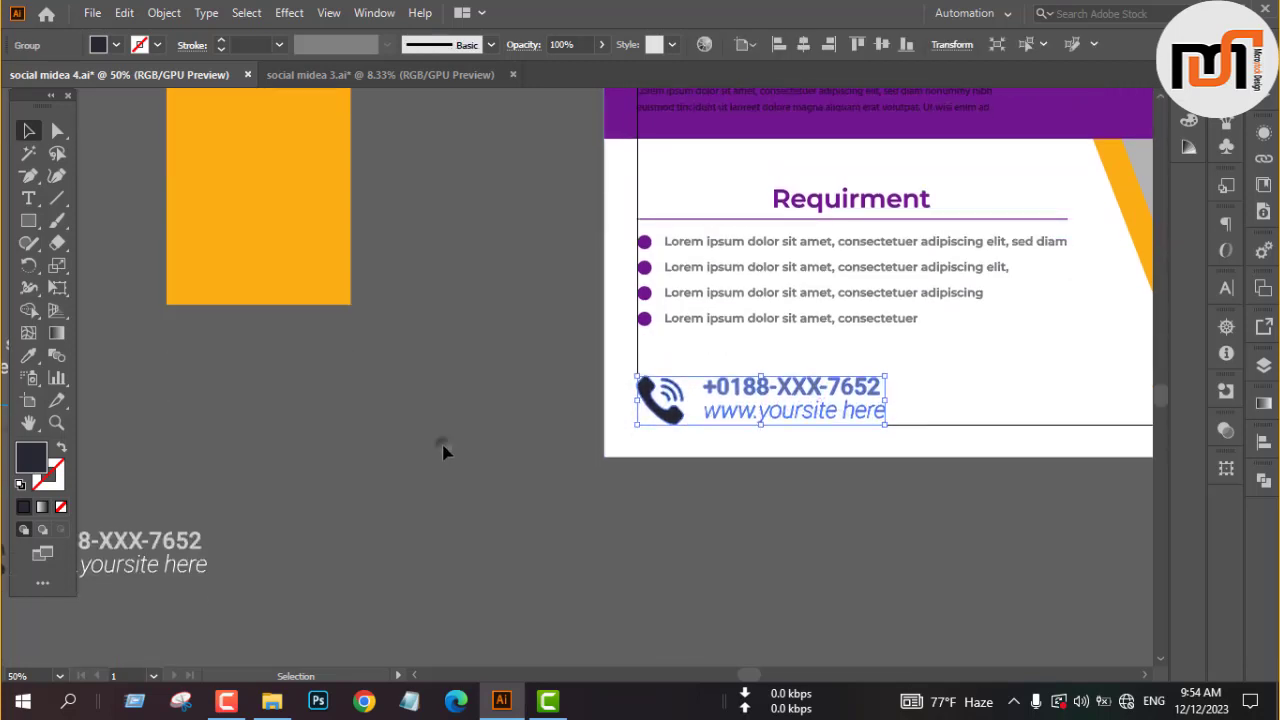
{"action": "left_click", "coordinate": [443, 447]}
{"action": "key", "text": "m"}
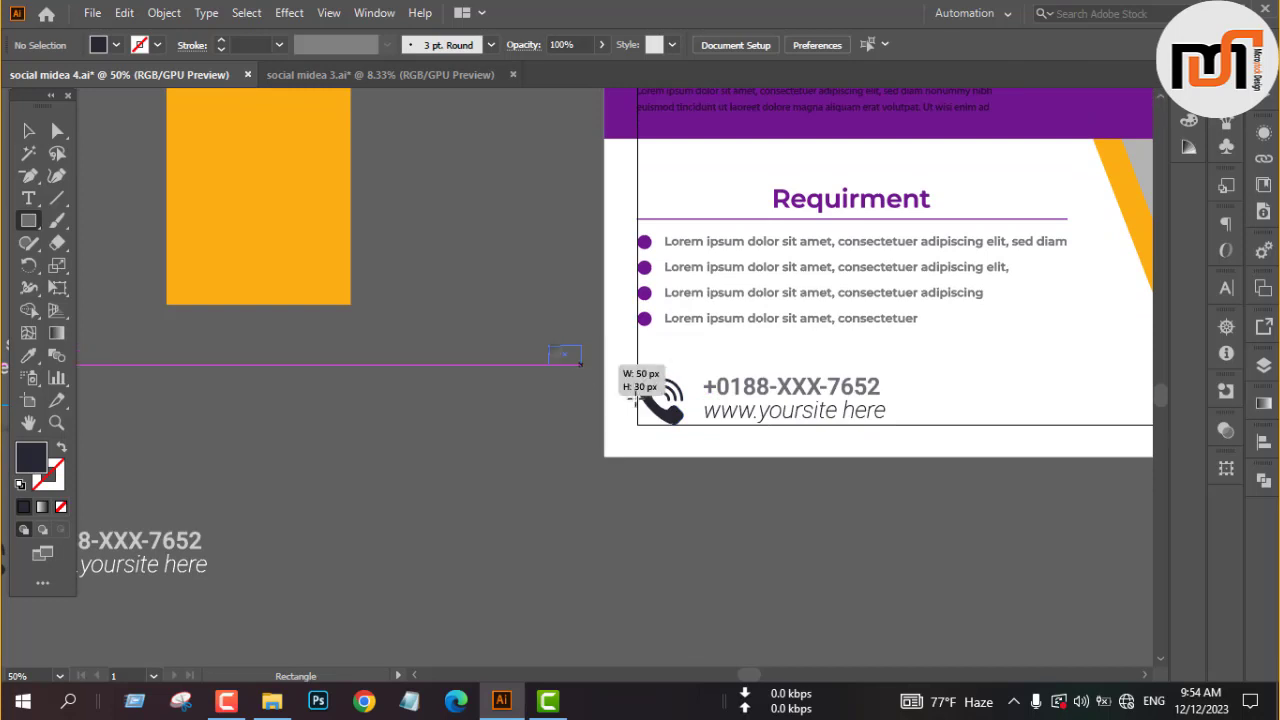
{"action": "left_click_drag", "start_coordinate": [548, 346], "coordinate": [918, 471]}
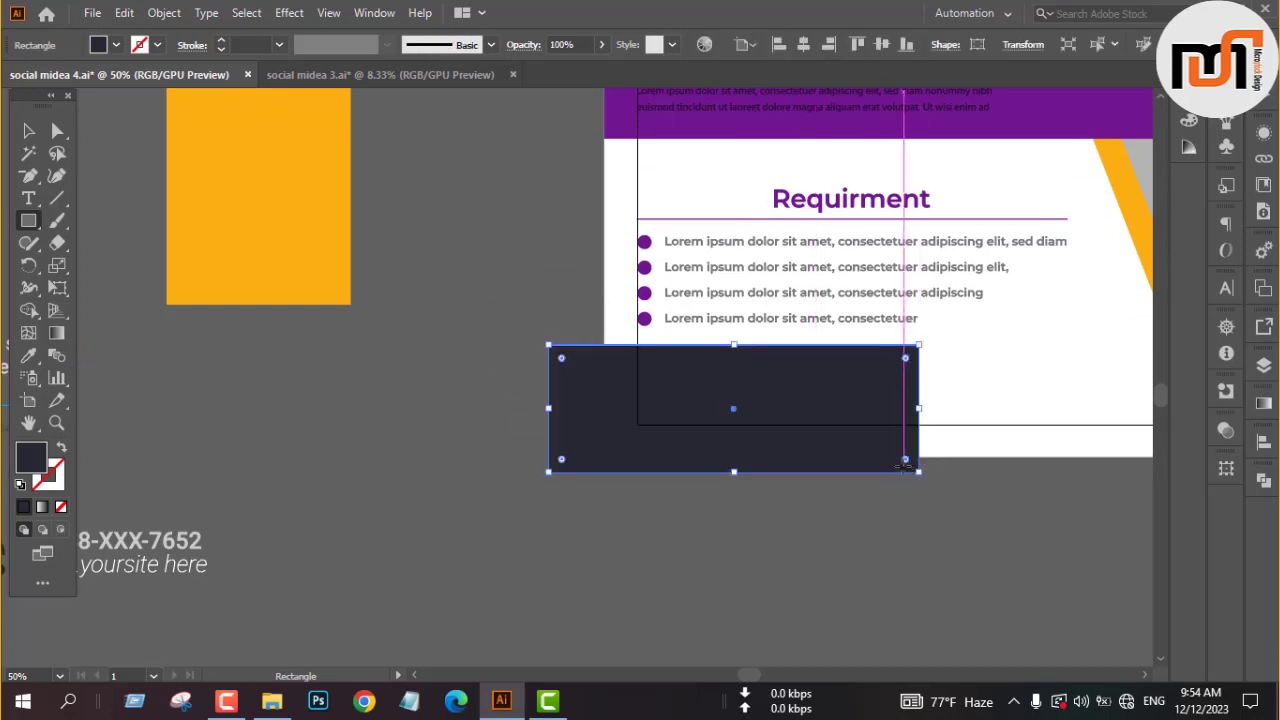
{"action": "key", "text": "v"}
{"action": "left_click_drag", "start_coordinate": [732, 348], "coordinate": [738, 366]}
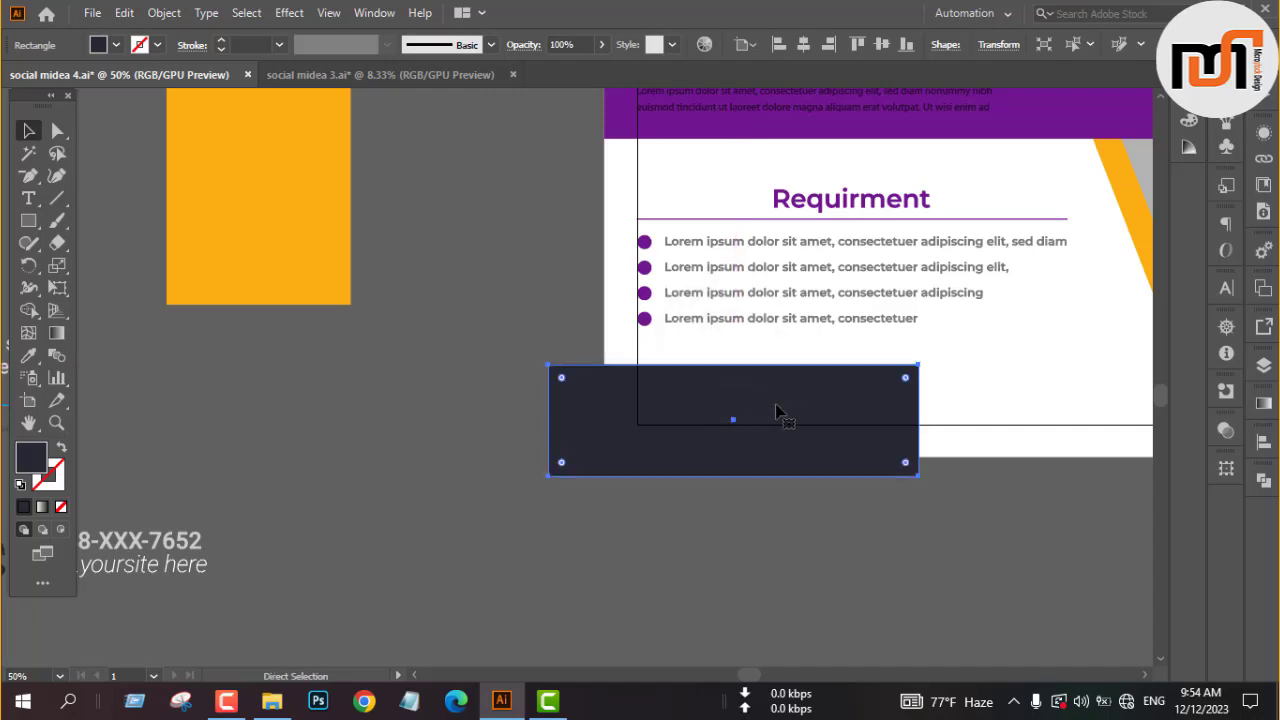
- Fill the contact rectangle with the orange sampled from the diagonal band and place it behind the contact details
{"action": "key", "text": "i"}
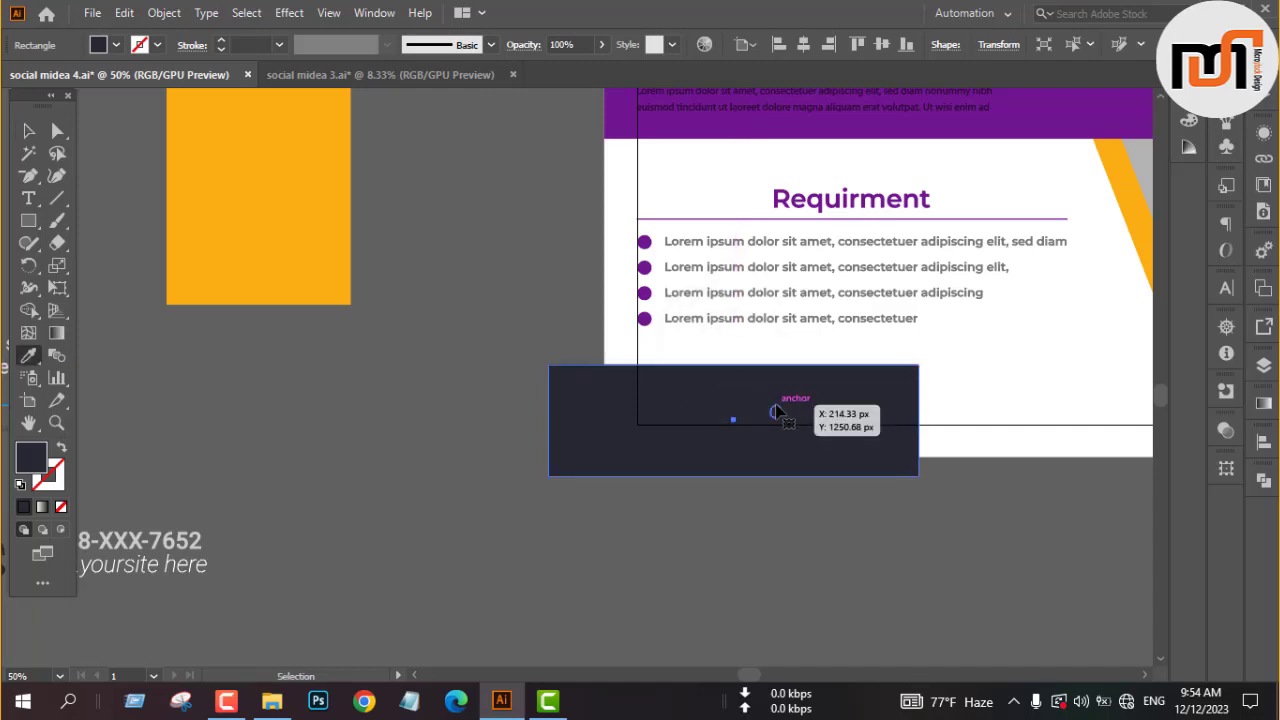
{"action": "left_click", "coordinate": [1130, 196]}
{"action": "scroll", "coordinate": [725, 463], "scroll_direction": "up", "scroll_amount": 3}
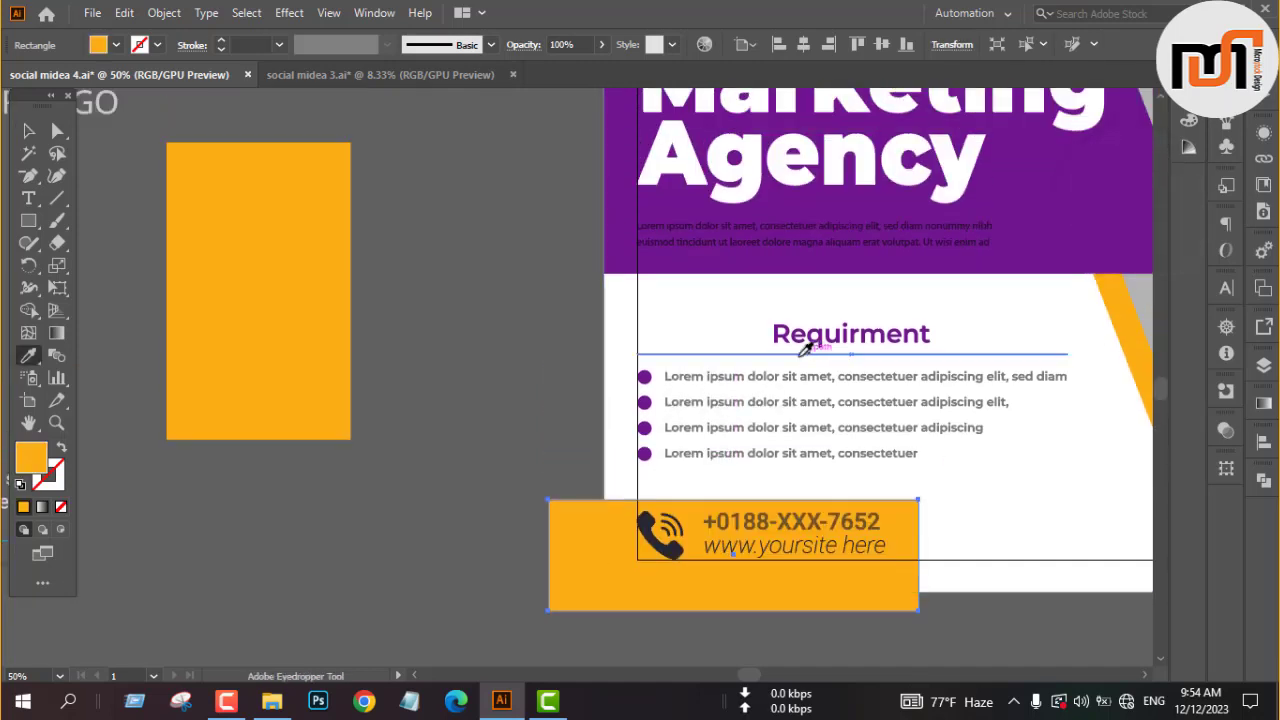
- Refill the rectangle behind the contact details with the purple sampled from the headline block and deselect it
{"action": "left_click", "coordinate": [1060, 228]}
{"action": "key", "text": "v"}
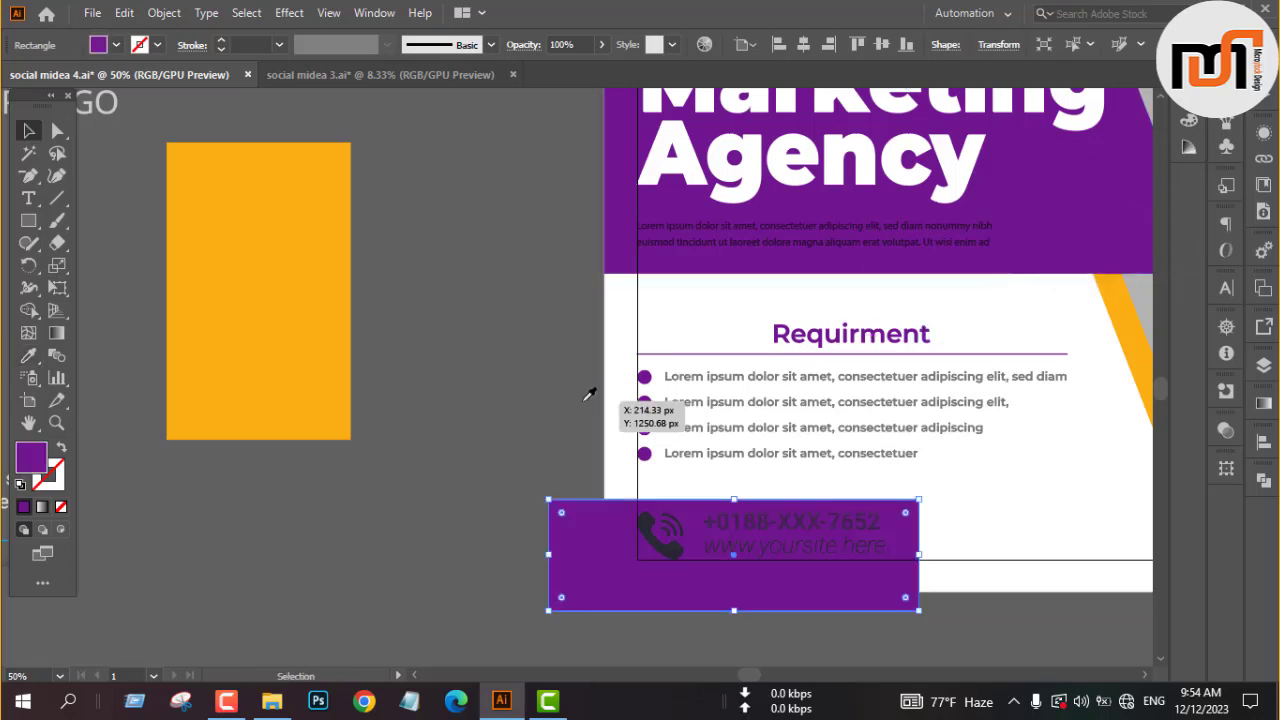
{"action": "left_click", "coordinate": [393, 487]}
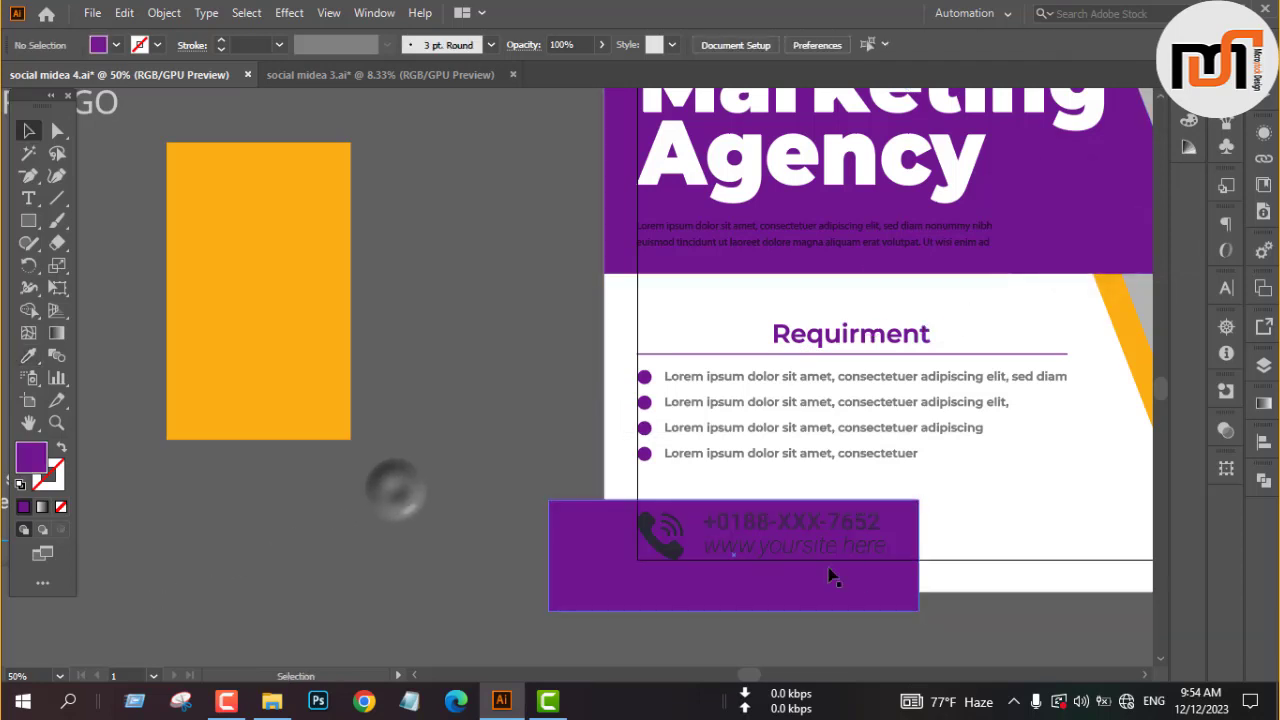
- Fill the phone icon, phone number and website group on the purple rectangle with white, then deselect it
{"action": "left_click", "coordinate": [781, 522]}
{"action": "left_click", "coordinate": [98, 44]}
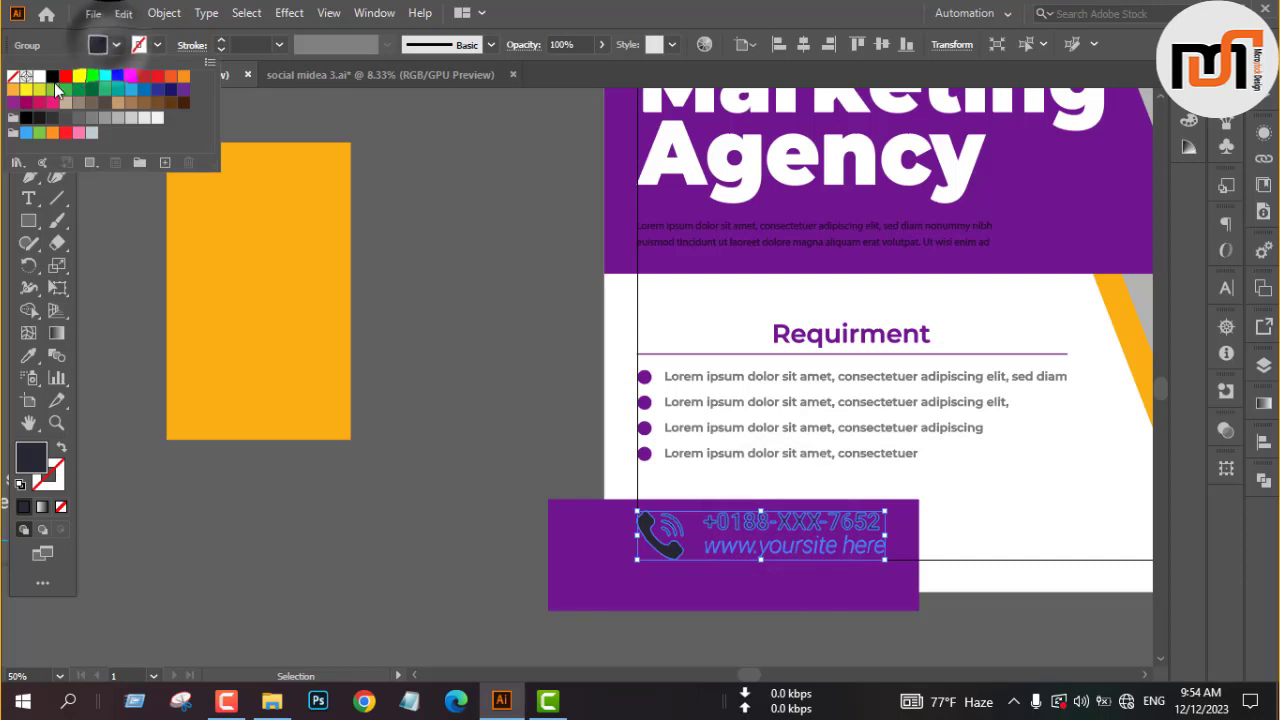
{"action": "left_click", "coordinate": [54, 82]}
{"action": "left_click", "coordinate": [404, 394]}
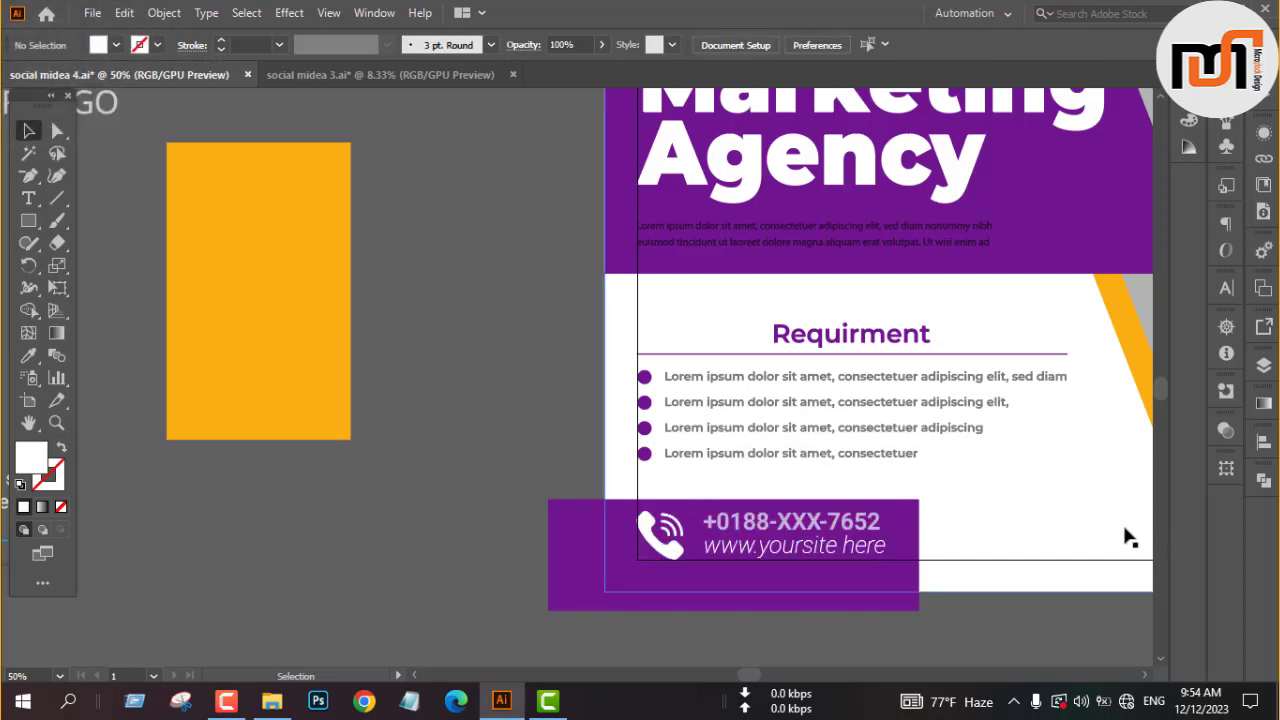
- Slant the contact rectangle's right edge by moving its upper corner outward about 64 px, and slightly reduce the shape's width and height
{"action": "key", "text": "a"}
{"action": "left_click", "coordinate": [920, 502]}
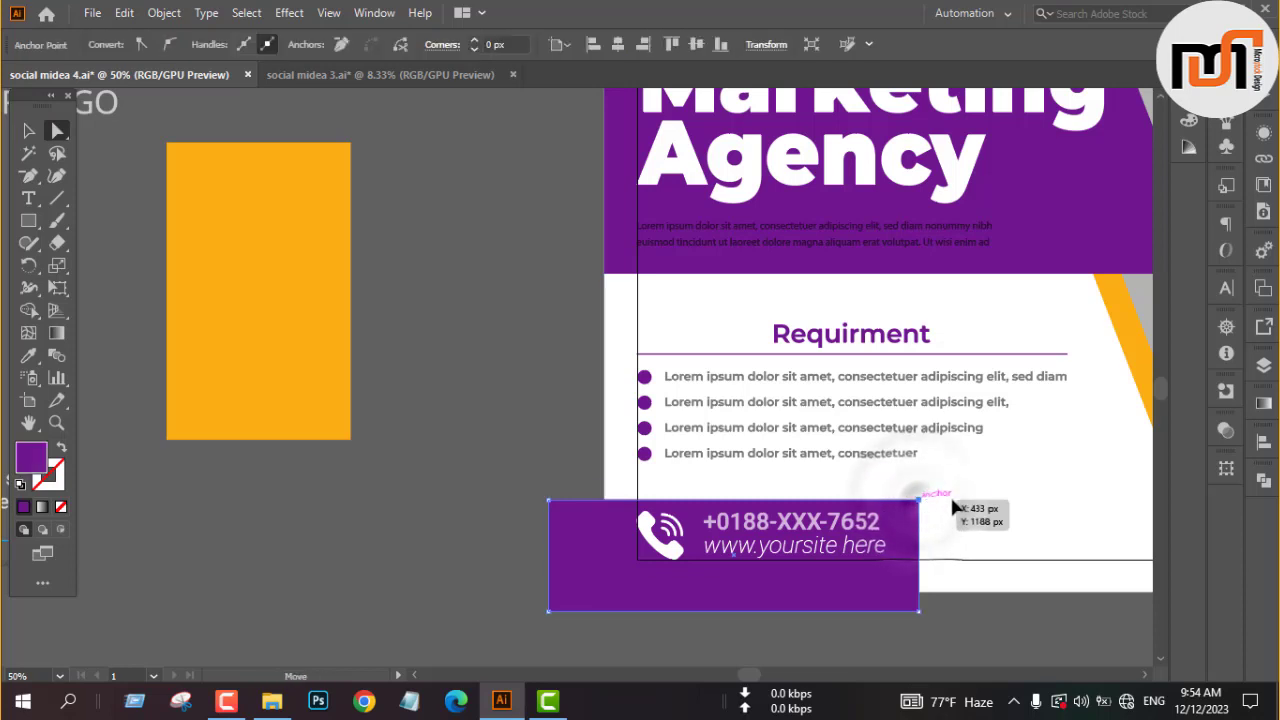
{"action": "left_click_drag", "start_coordinate": [920, 501], "coordinate": [960, 498]}
{"action": "key", "text": "v"}
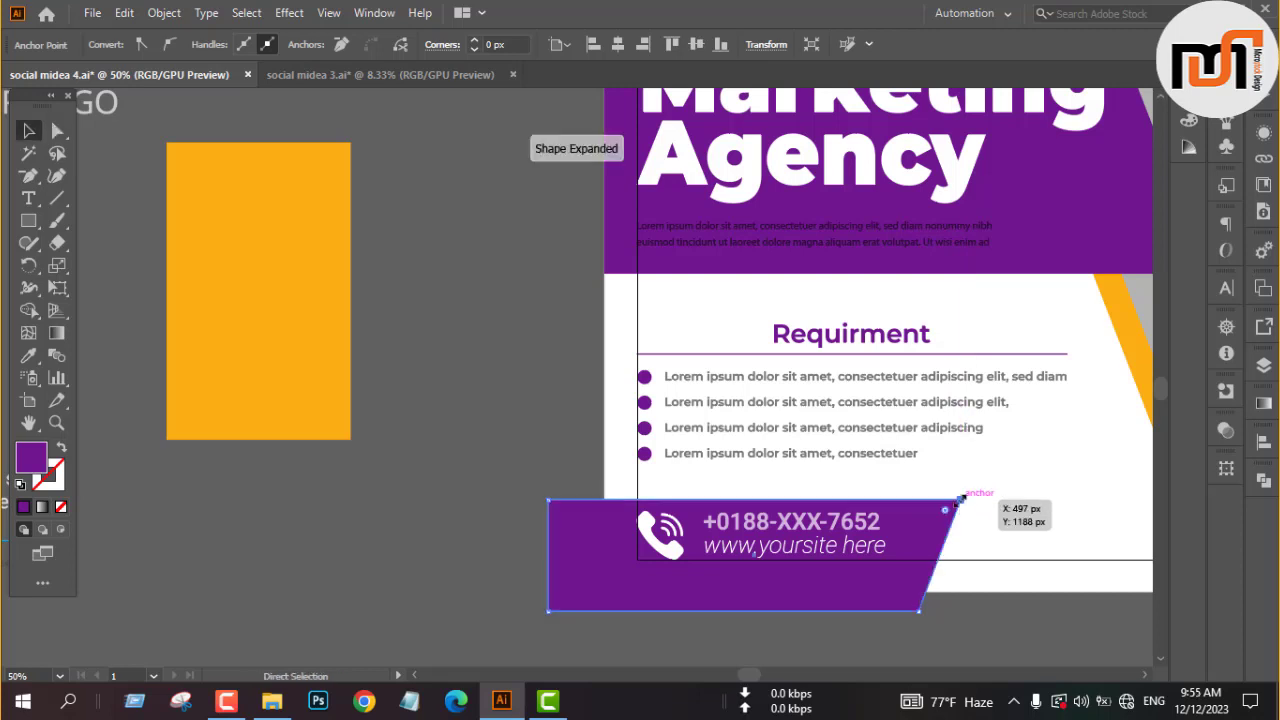
{"action": "left_click_drag", "start_coordinate": [964, 555], "coordinate": [911, 555]}
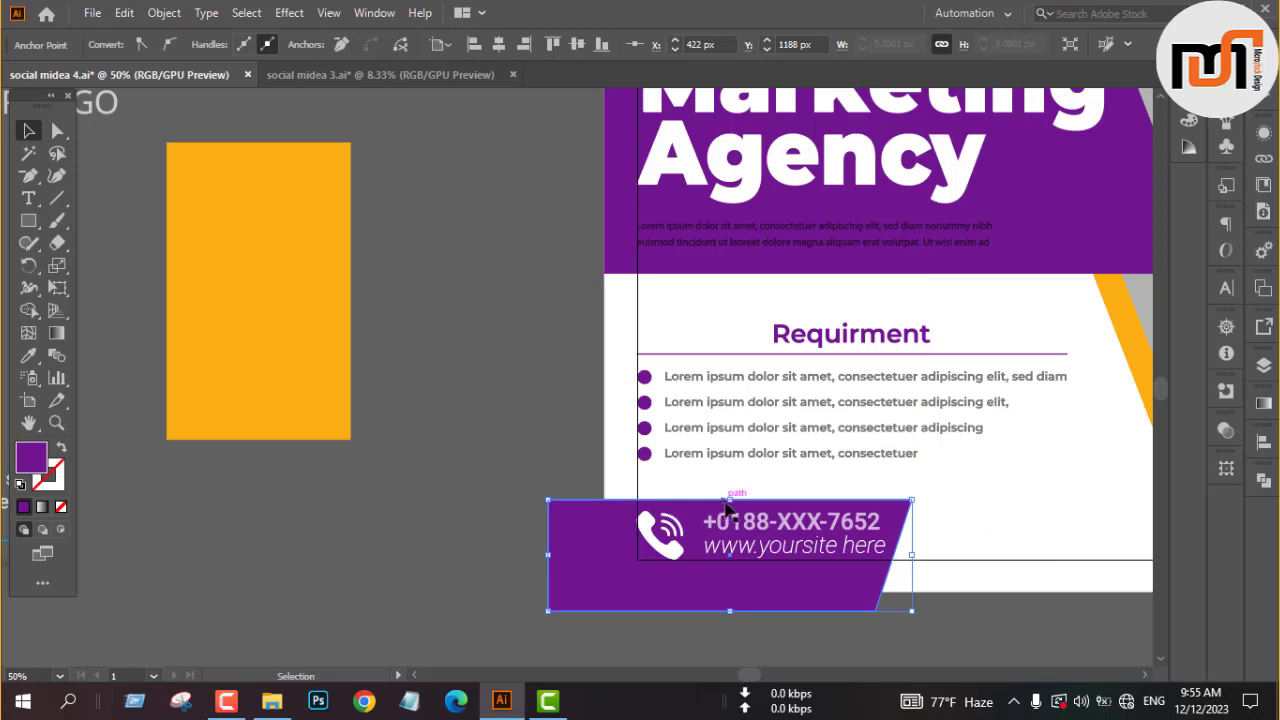
{"action": "left_click_drag", "start_coordinate": [731, 499], "coordinate": [729, 503]}
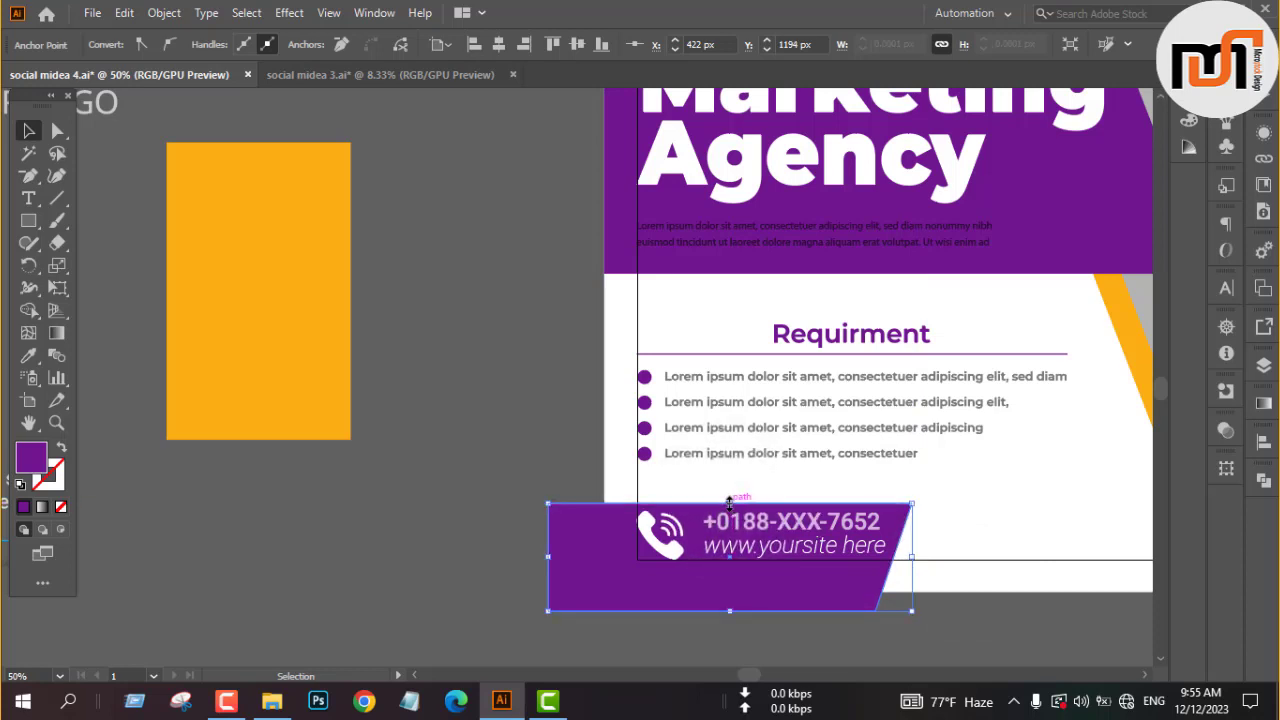
{"action": "left_click", "coordinate": [975, 627]}
- Trim away the part of the purple contact shape outside the artboard with the Shape Builder, using the white background as boundary
{"action": "left_click_drag", "start_coordinate": [560, 460], "coordinate": [580, 528]}
{"action": "left_click", "coordinate": [567, 498]}
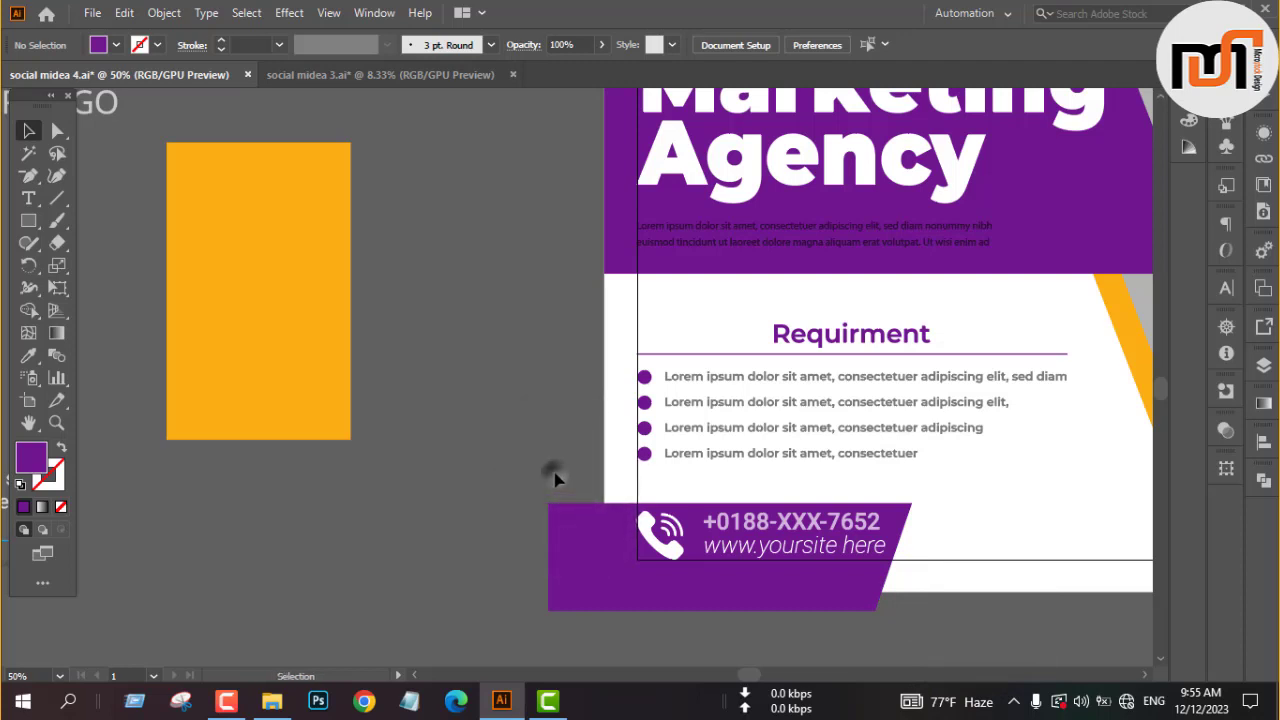
{"action": "left_click_drag", "start_coordinate": [557, 473], "coordinate": [618, 570]}
{"action": "left_click", "coordinate": [29, 310]}
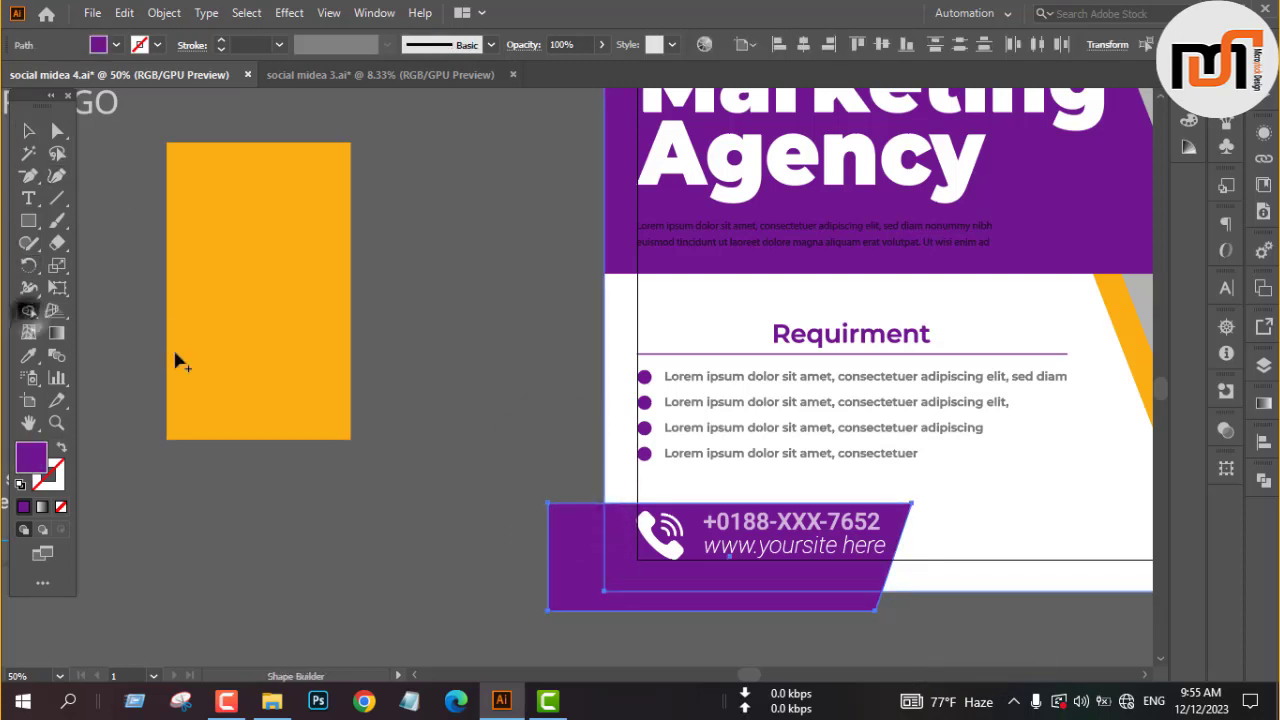
{"action": "left_click", "coordinate": [565, 571], "text": "alt"}
{"action": "key", "text": "v"}
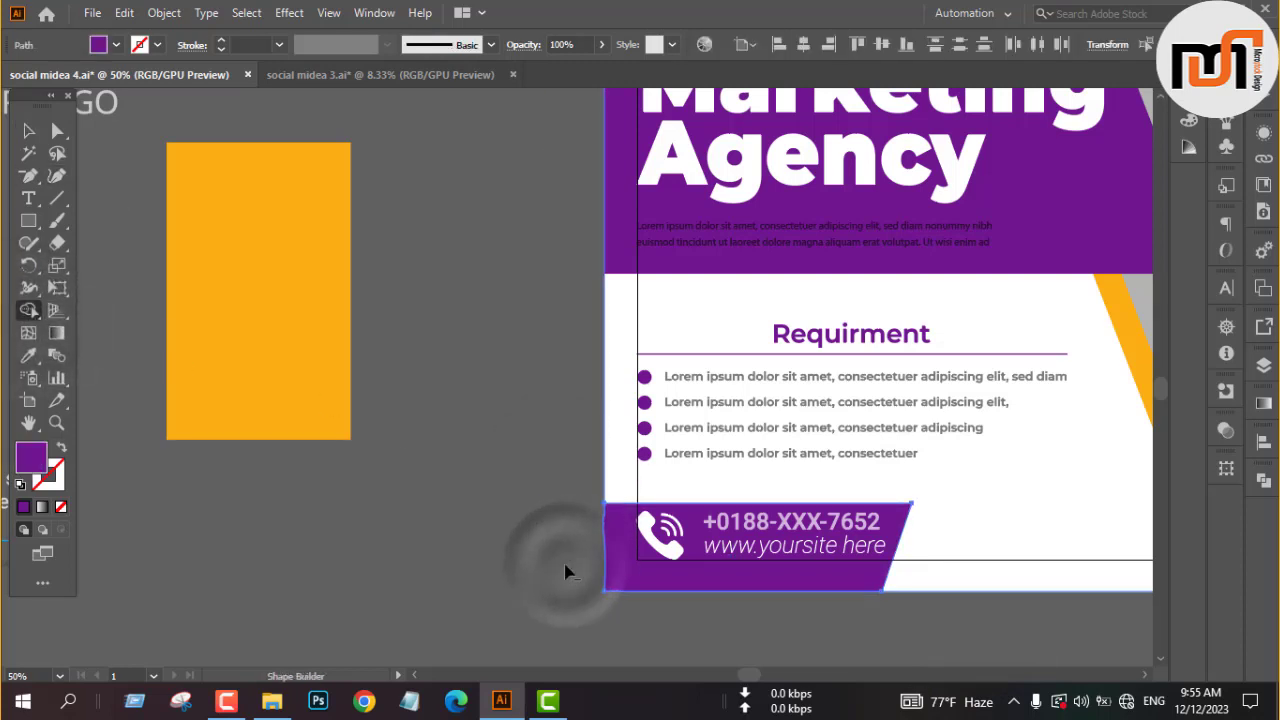
{"action": "left_click", "coordinate": [548, 566]}
- Copy the photo of the woman on the phone from the finished white-and-blue Digital Marketing Agency post
{"action": "scroll", "coordinate": [534, 571], "scroll_direction": "down", "scroll_amount": 1}
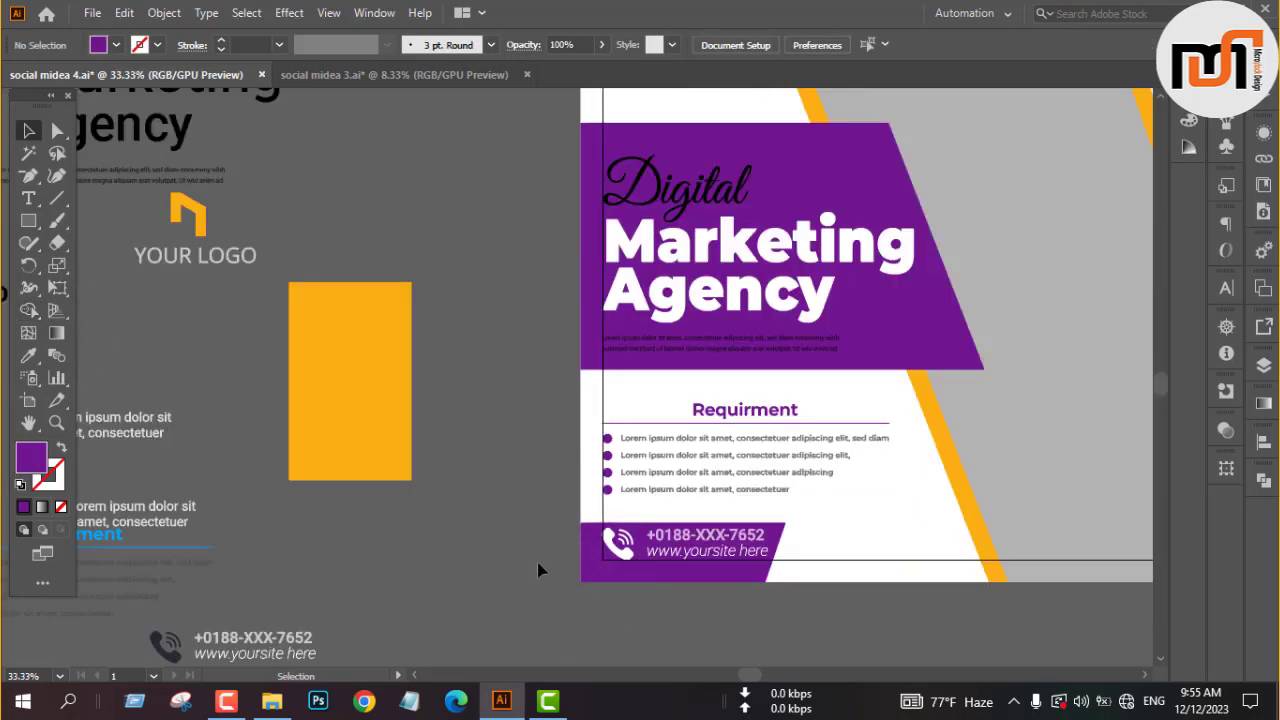
{"action": "scroll", "coordinate": [533, 566], "scroll_direction": "down", "scroll_amount": 1}
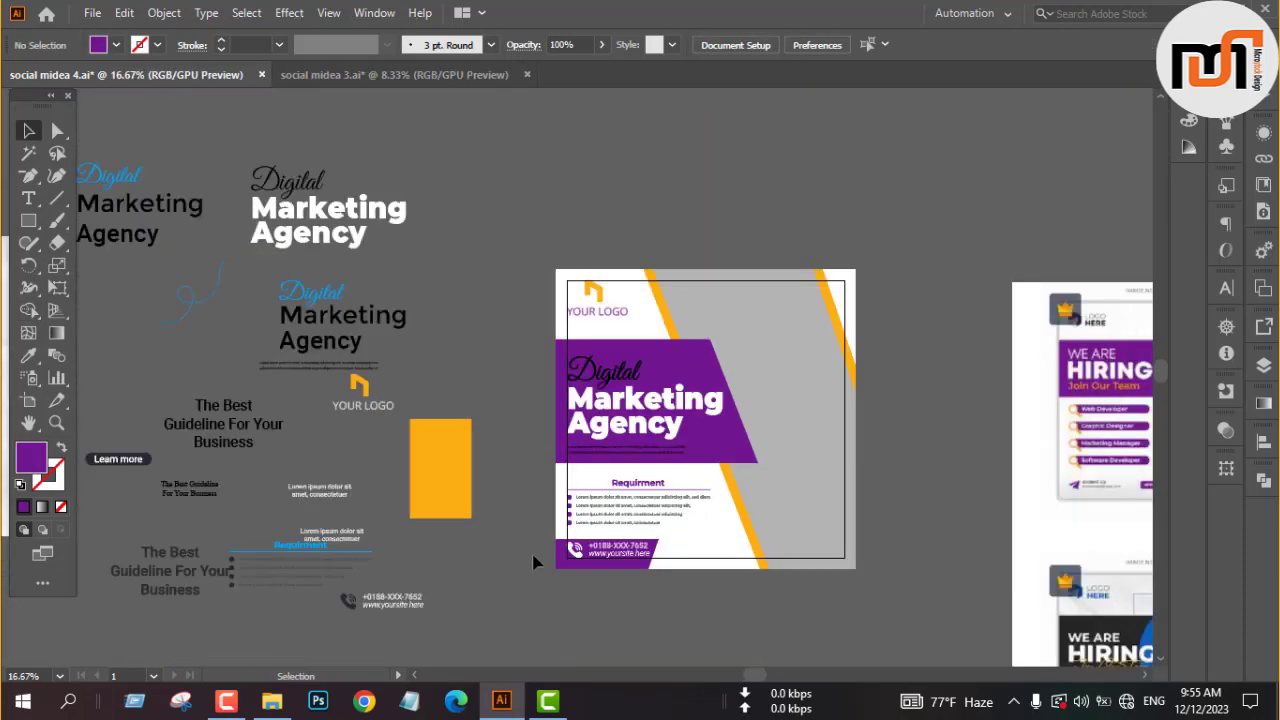
{"action": "scroll", "coordinate": [533, 563], "scroll_direction": "down", "scroll_amount": 1}
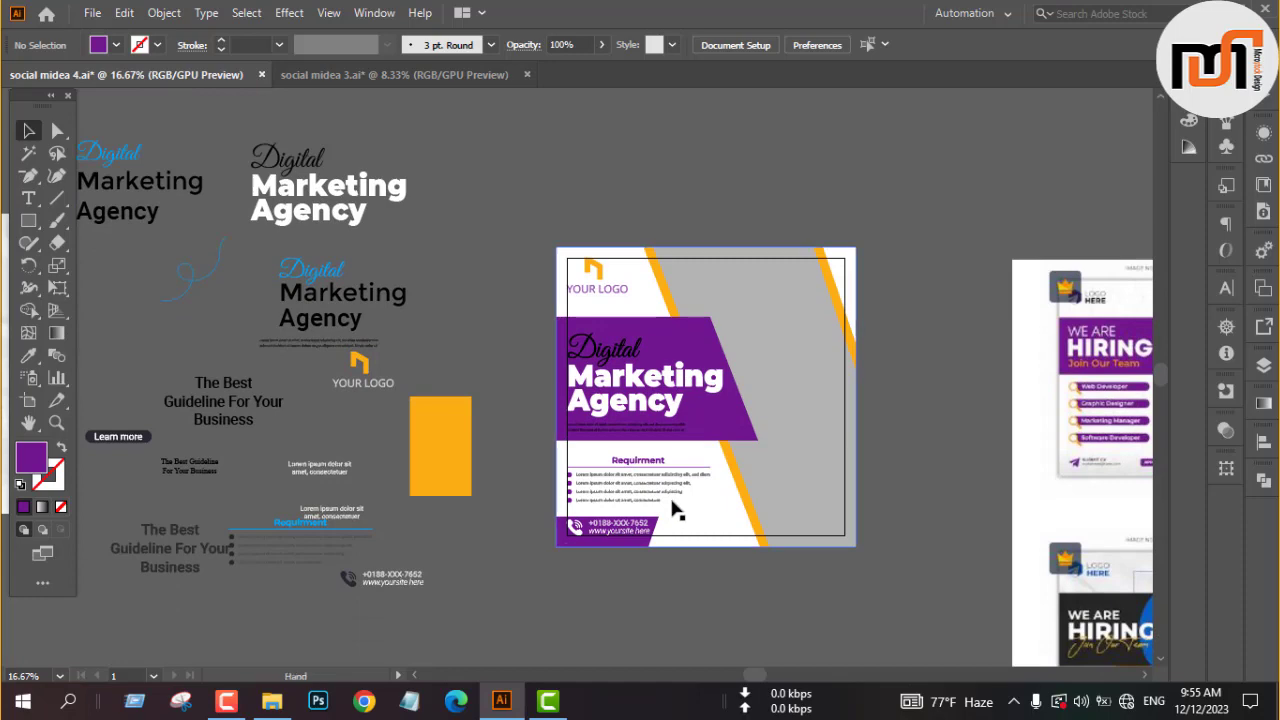
{"action": "scroll", "coordinate": [672, 510], "scroll_direction": "down", "scroll_amount": 1}
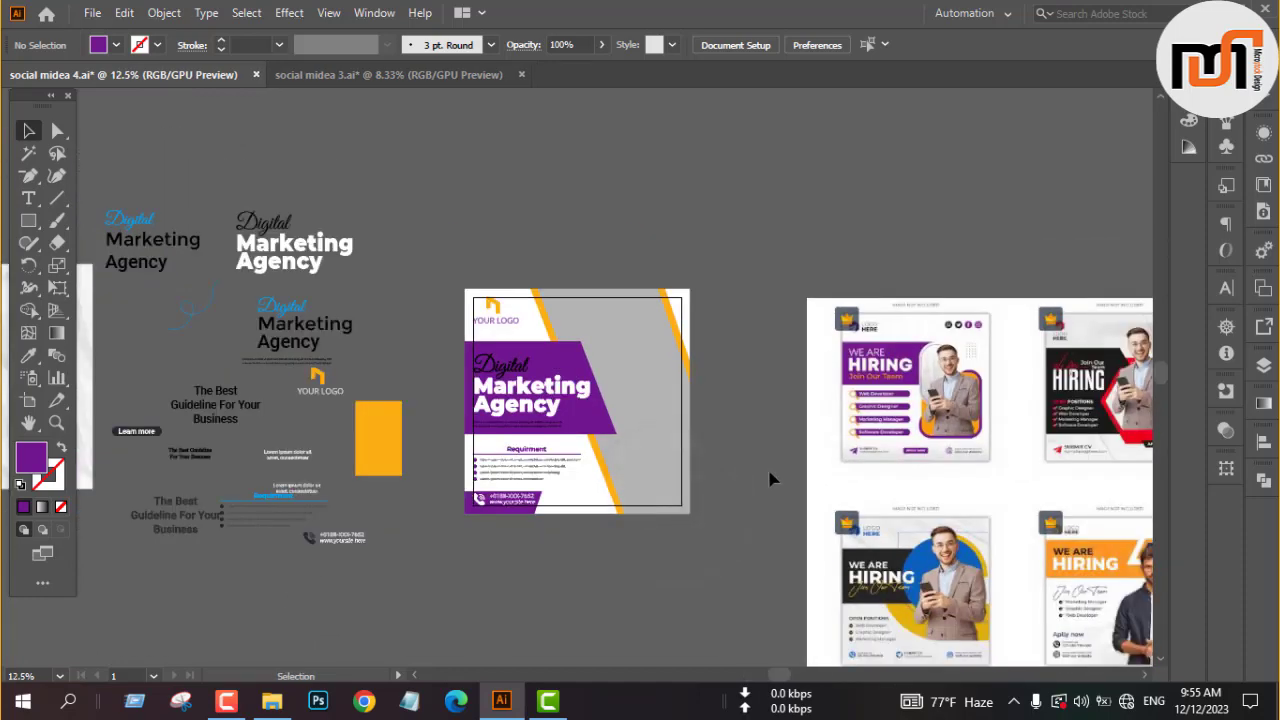
{"action": "scroll", "coordinate": [605, 332], "scroll_direction": "up", "scroll_amount": 3}
{"action": "left_click_drag", "start_coordinate": [605, 332], "coordinate": [728, 440]}
{"action": "scroll", "coordinate": [688, 340], "scroll_direction": "up", "scroll_amount": 3}
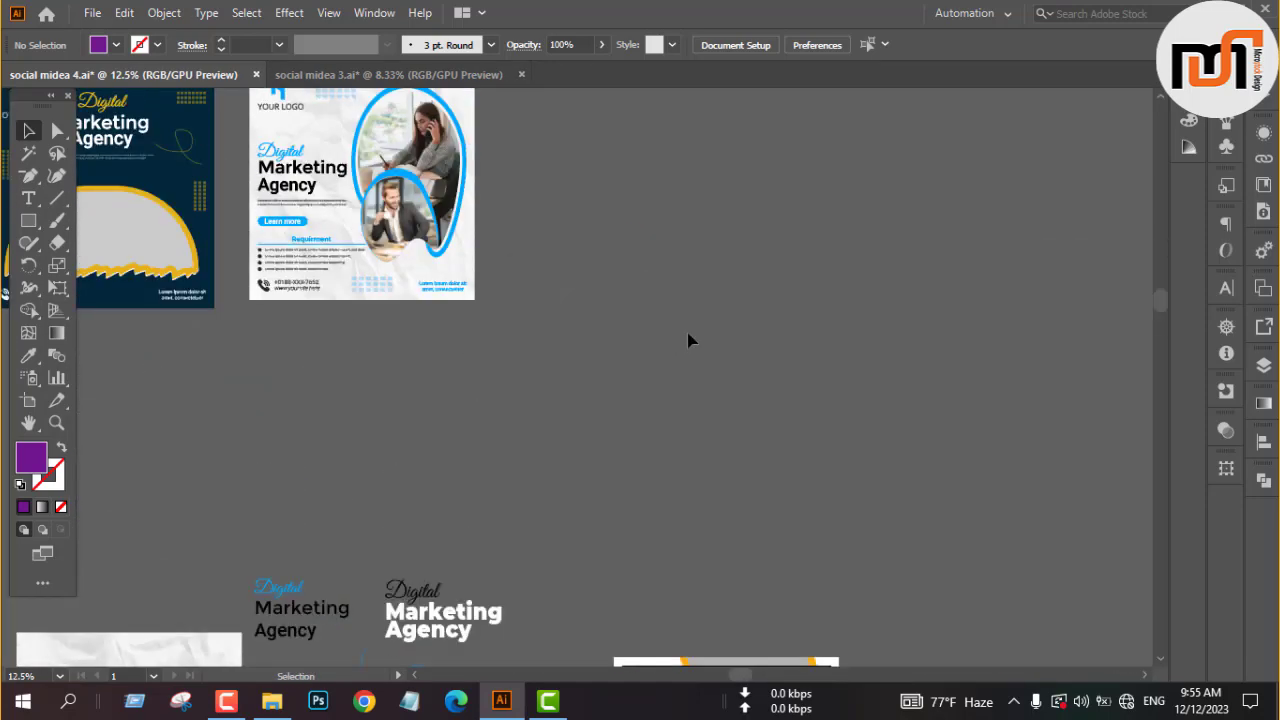
{"action": "key", "text": "a"}
{"action": "left_click", "coordinate": [432, 156]}
{"action": "left_click", "coordinate": [625, 337]}
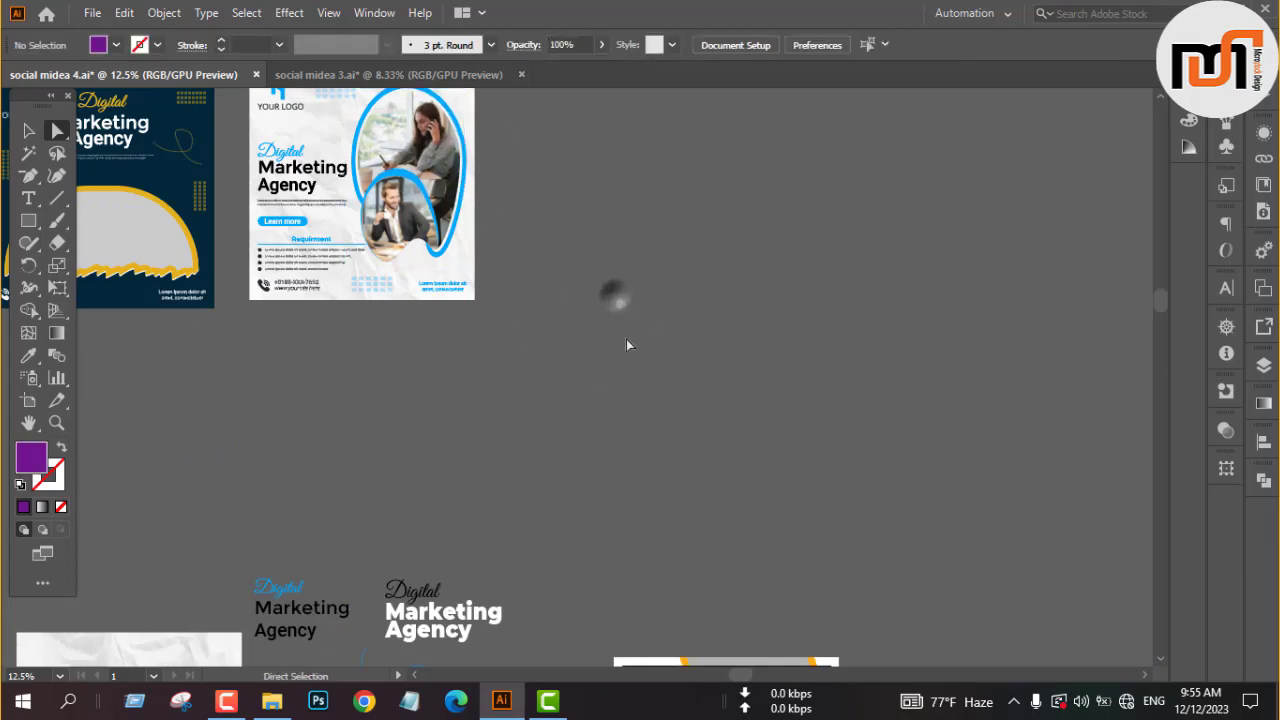
- Paste the photo into the purple post, enlarge it to about 1054 × 1578 px and position it over the grey diagonal band
{"action": "scroll", "coordinate": [619, 349], "scroll_direction": "down", "scroll_amount": 3}
{"action": "scroll", "coordinate": [693, 379], "scroll_direction": "down", "scroll_amount": 3}
{"action": "scroll", "coordinate": [744, 503], "scroll_direction": "up", "scroll_amount": 2}
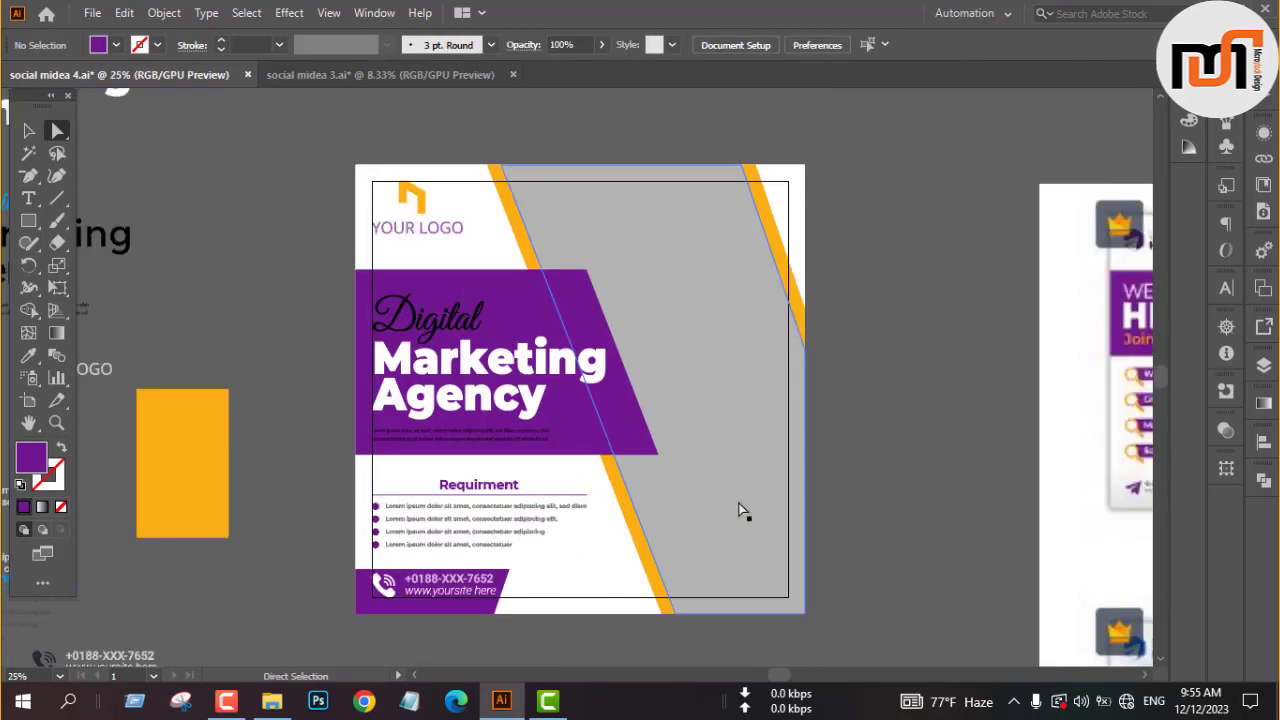
{"action": "key", "text": "ctrl+v"}
{"action": "key", "text": "v"}
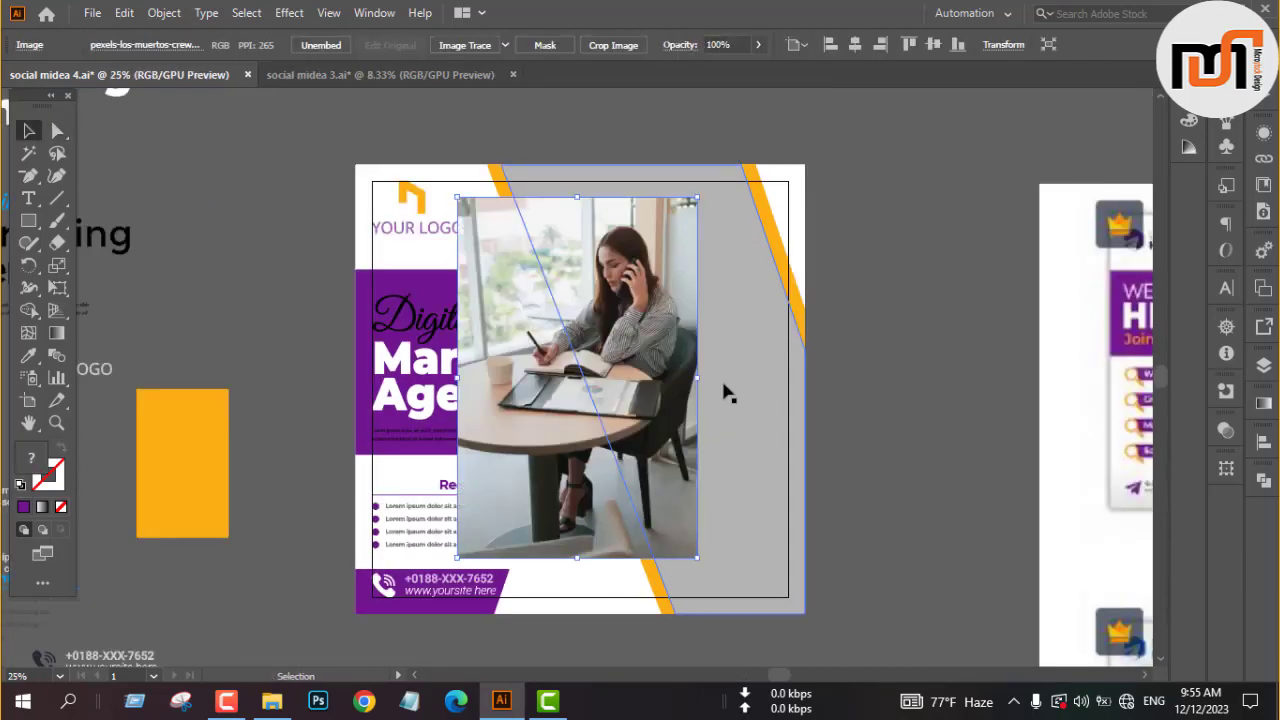
{"action": "left_click_drag", "start_coordinate": [697, 377], "coordinate": [749, 380]}
{"action": "left_click_drag", "start_coordinate": [683, 417], "coordinate": [768, 428]}
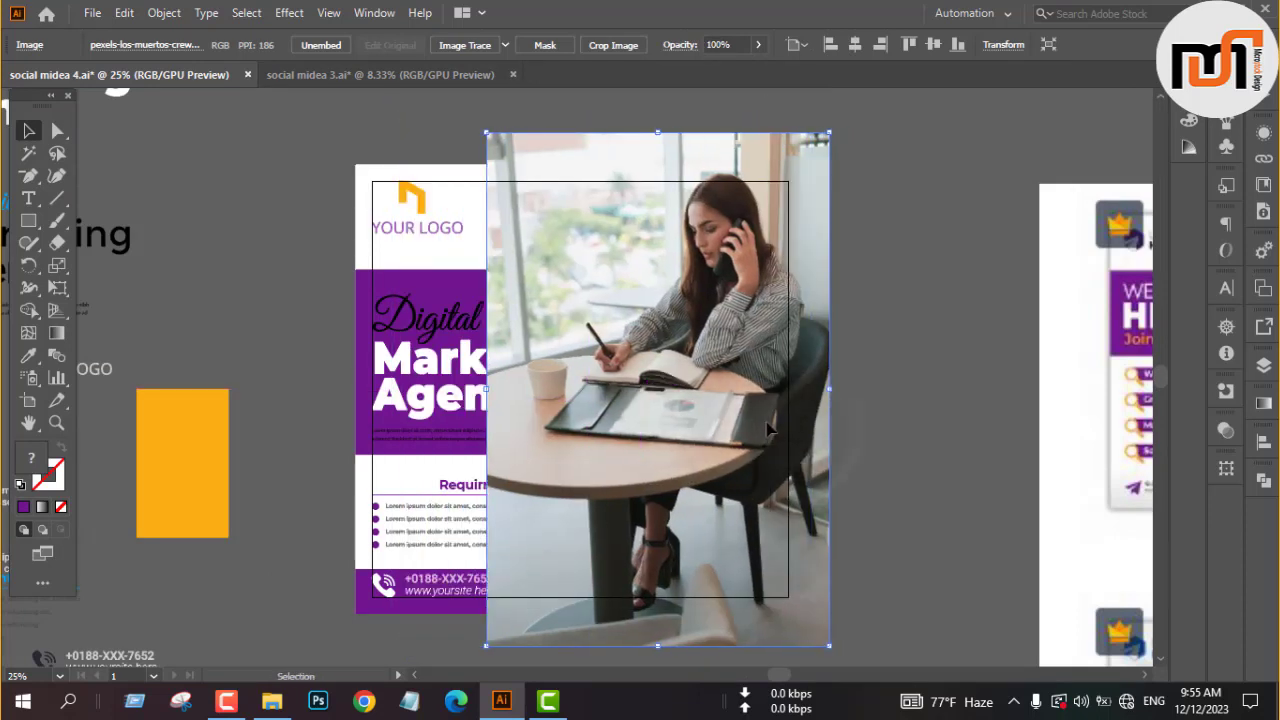
- Place the photo behind the grey diagonal band and make a clipping mask from the two
{"action": "key", "text": "ctrl+shift+bracketleft"}
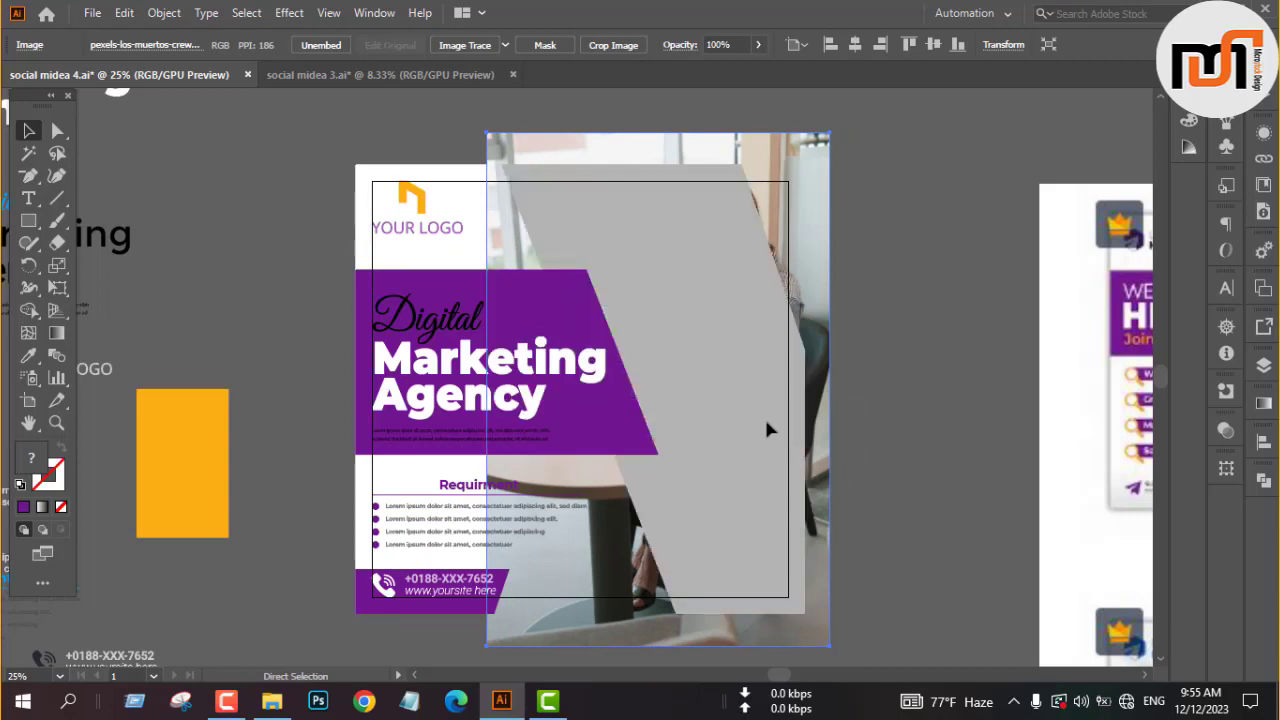
{"action": "right_click", "coordinate": [720, 436]}
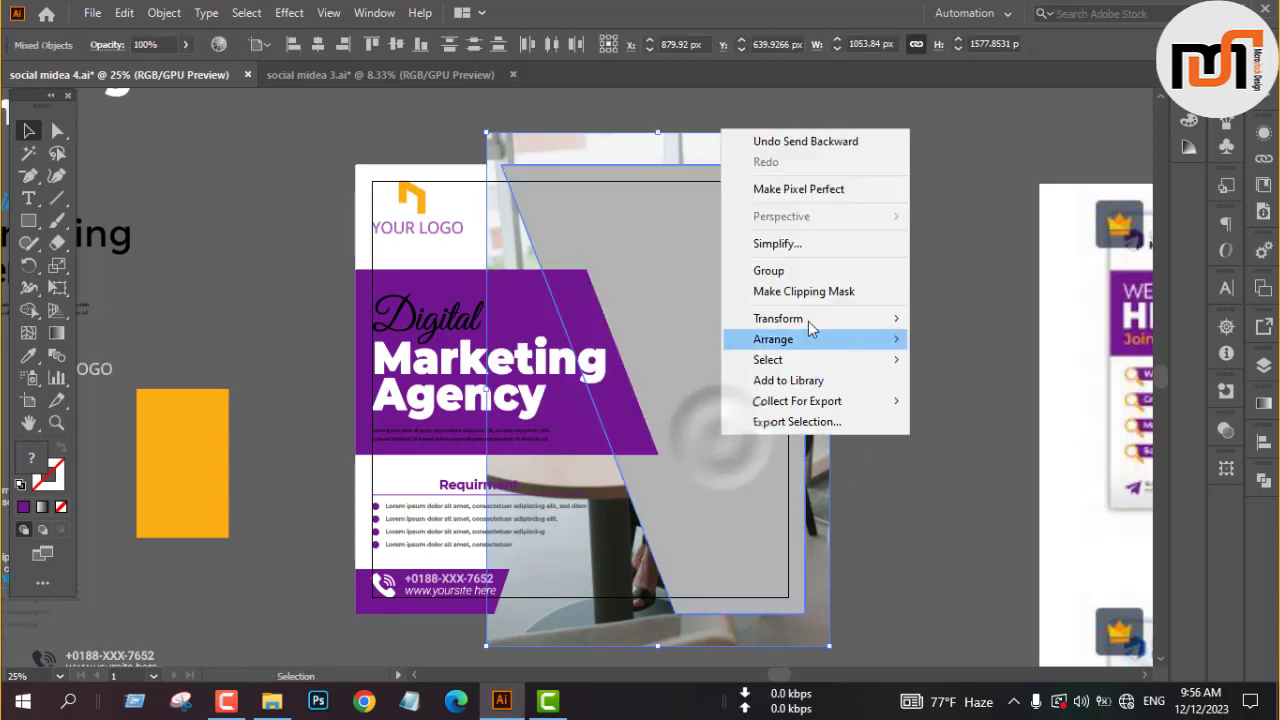
{"action": "left_click", "coordinate": [822, 289]}
{"action": "left_click", "coordinate": [905, 332]}
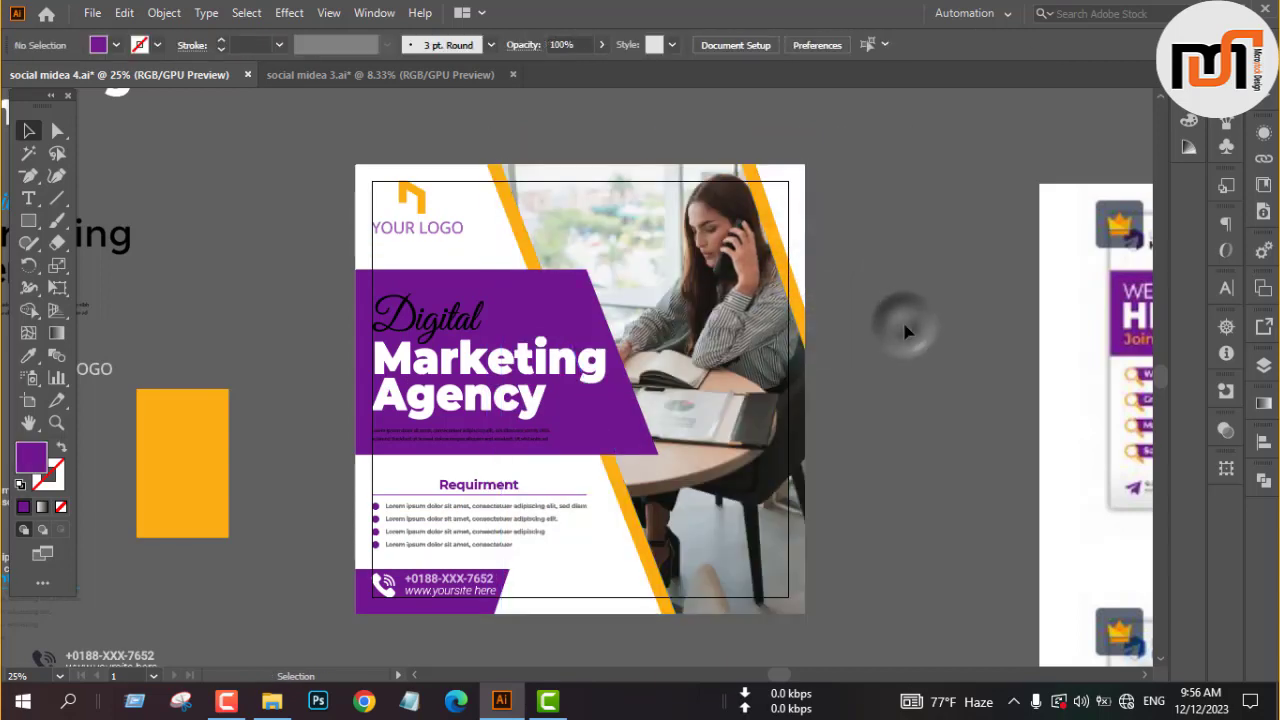
- Shift the photo inside its clipping mask to the left and slightly down so the woman sits within the band, then deselect it
{"action": "key", "text": "a"}
{"action": "left_click", "coordinate": [751, 380]}
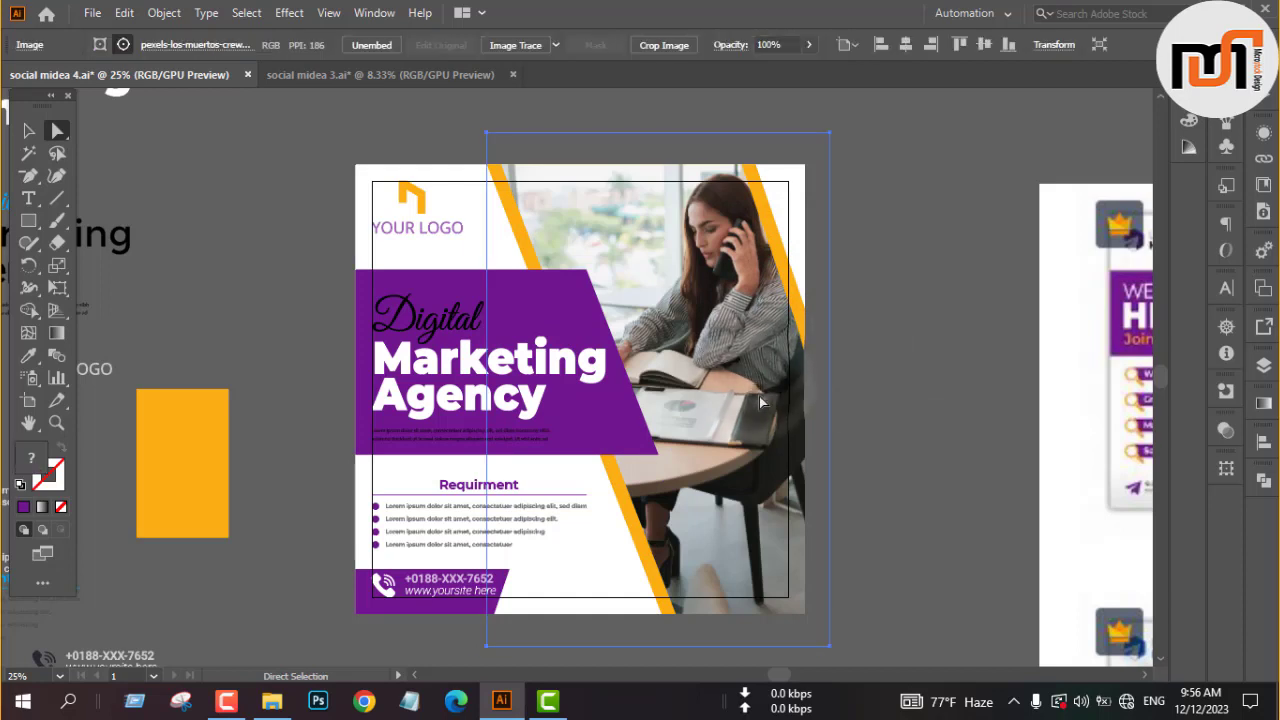
{"action": "left_click_drag", "start_coordinate": [757, 396], "coordinate": [737, 401]}
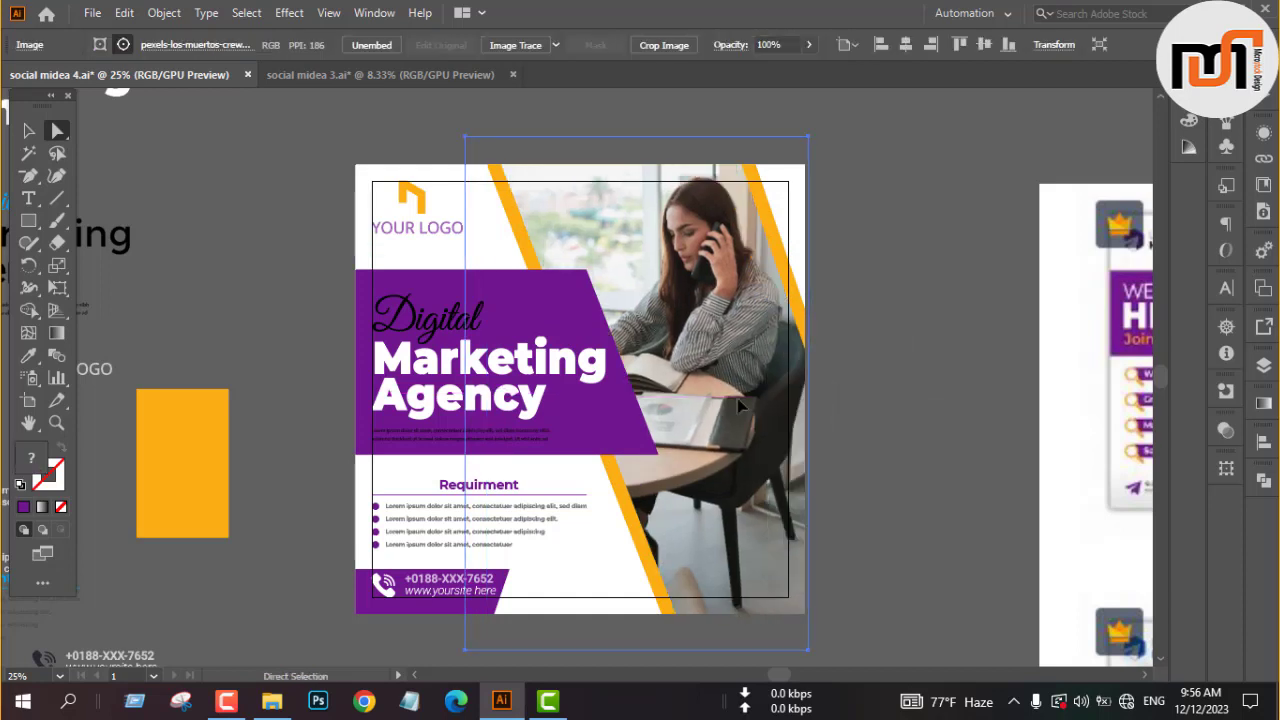
{"action": "key", "text": "v"}
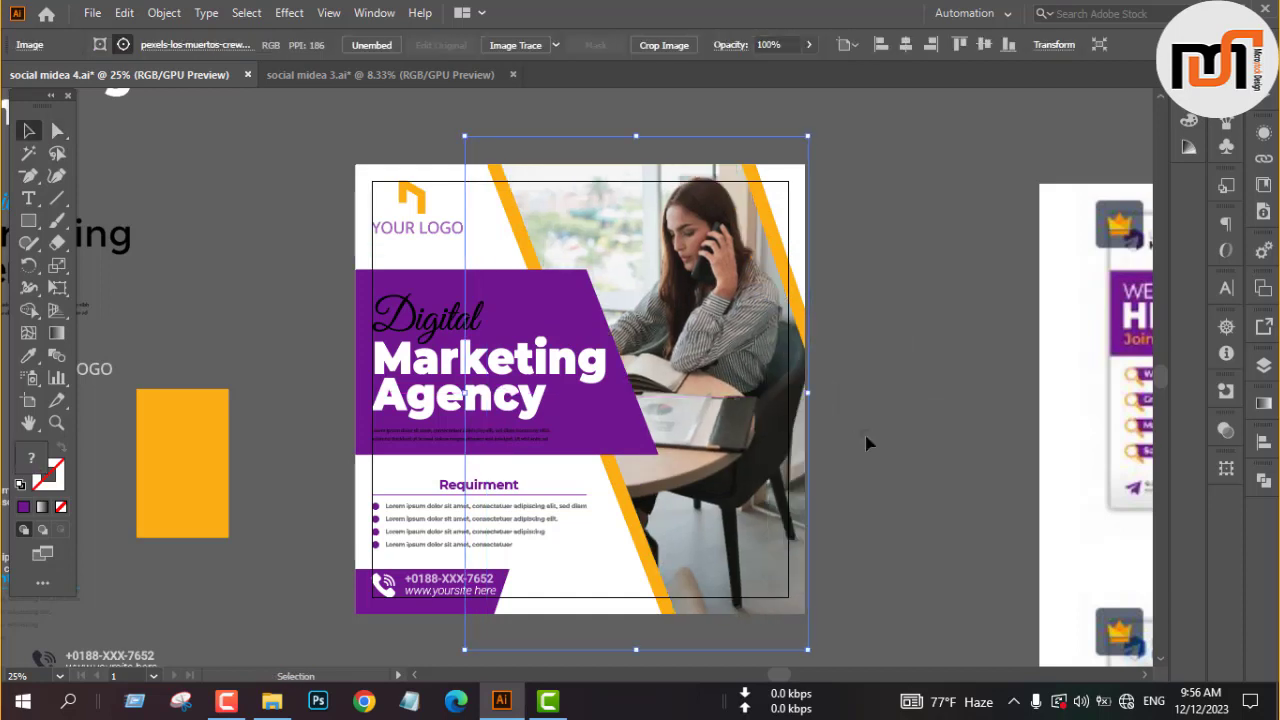
{"action": "left_click", "coordinate": [866, 437]}
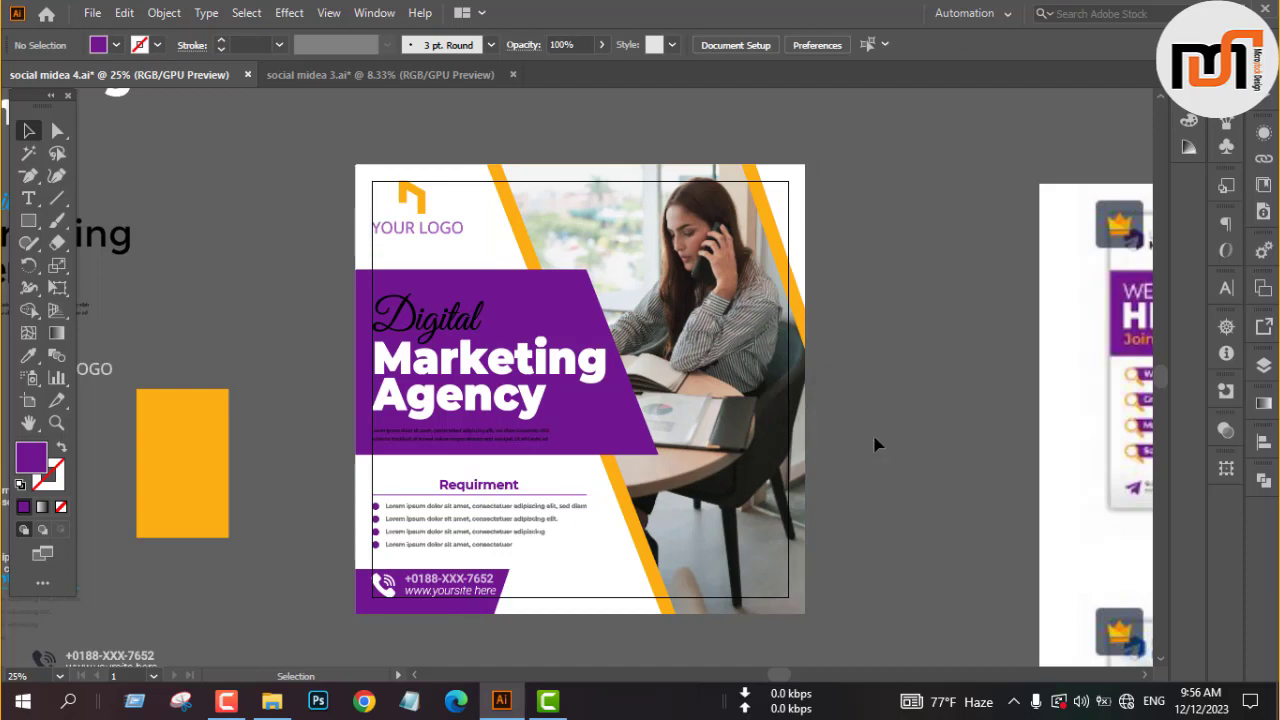
- Draw a closed four-sided fold shape with the Pen tool from the purple headline block's lower-right corner, reaching below its bottom edge
{"action": "scroll", "coordinate": [622, 483], "scroll_direction": "up", "scroll_amount": 4}
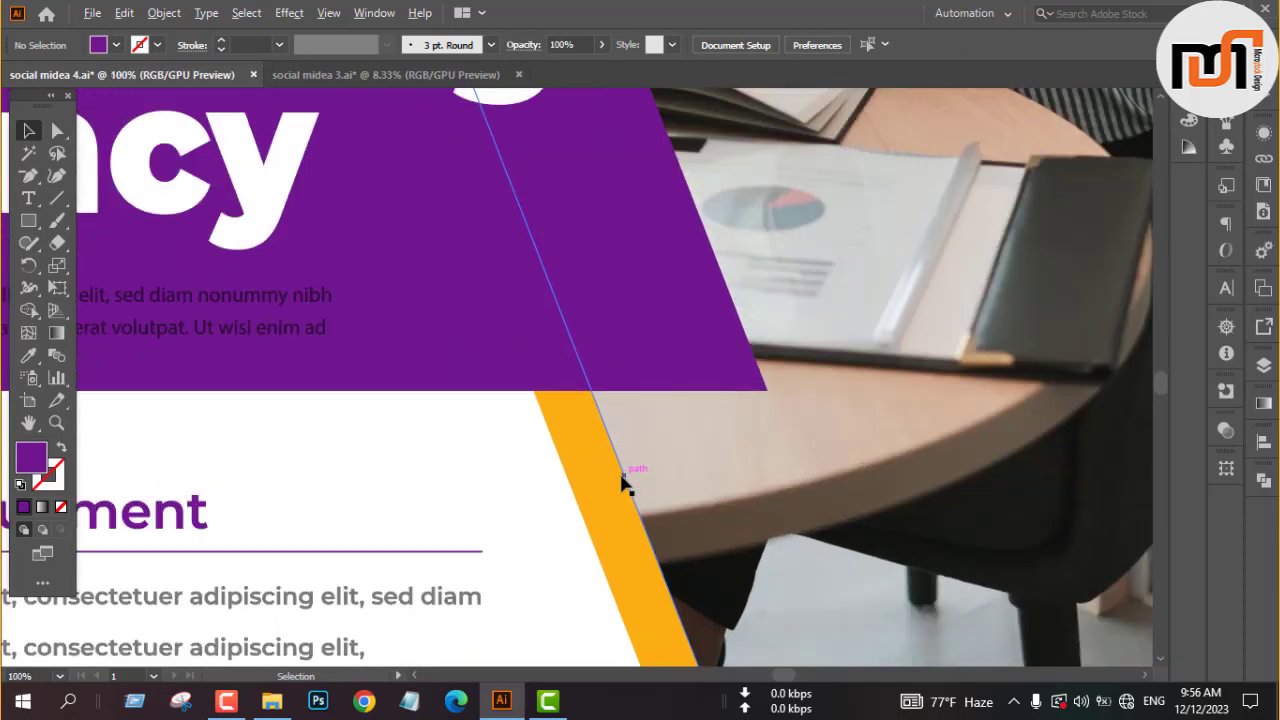
{"action": "key", "text": "p"}
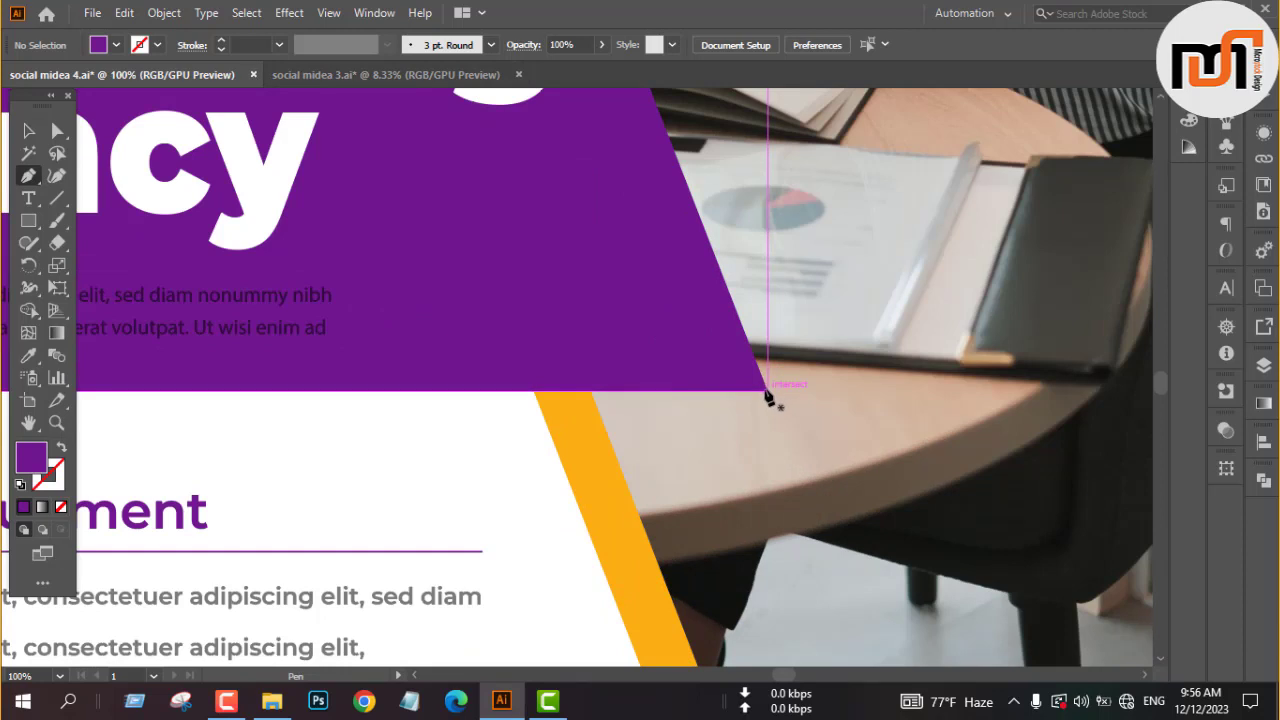
{"action": "left_click_drag", "start_coordinate": [767, 390], "coordinate": [622, 560]}
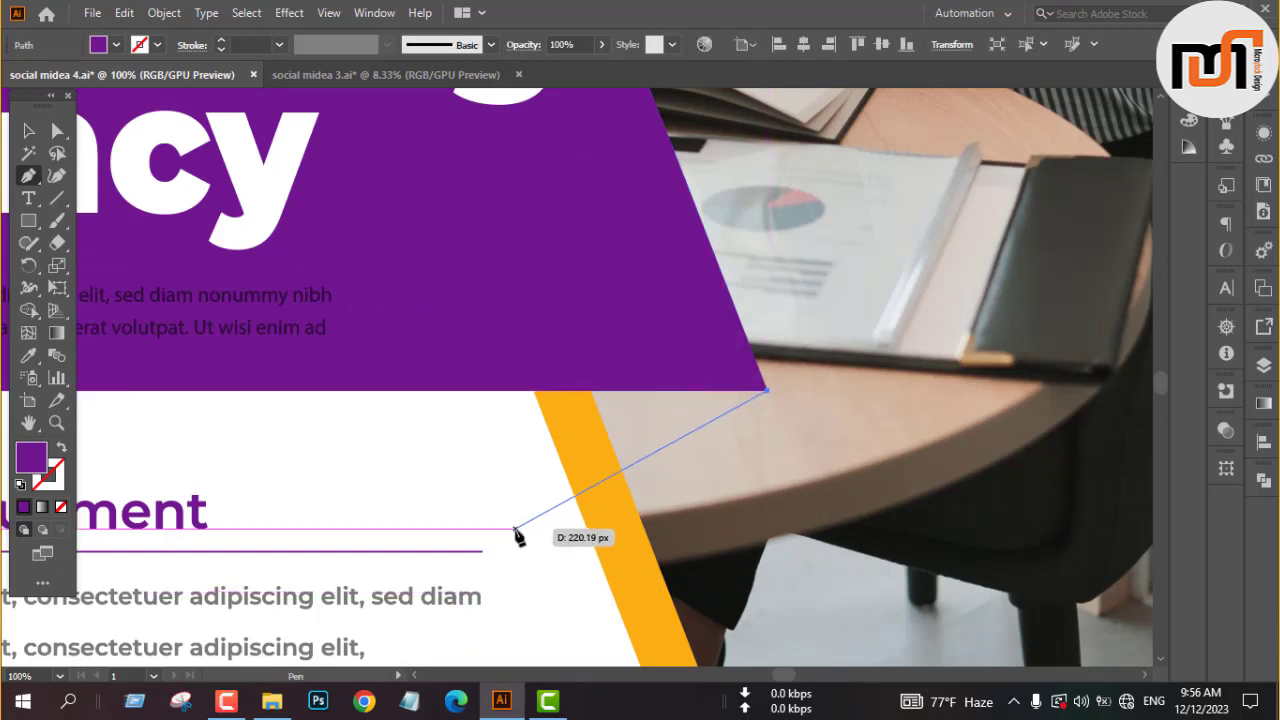
{"action": "left_click", "coordinate": [564, 551]}
{"action": "left_click", "coordinate": [438, 374]}
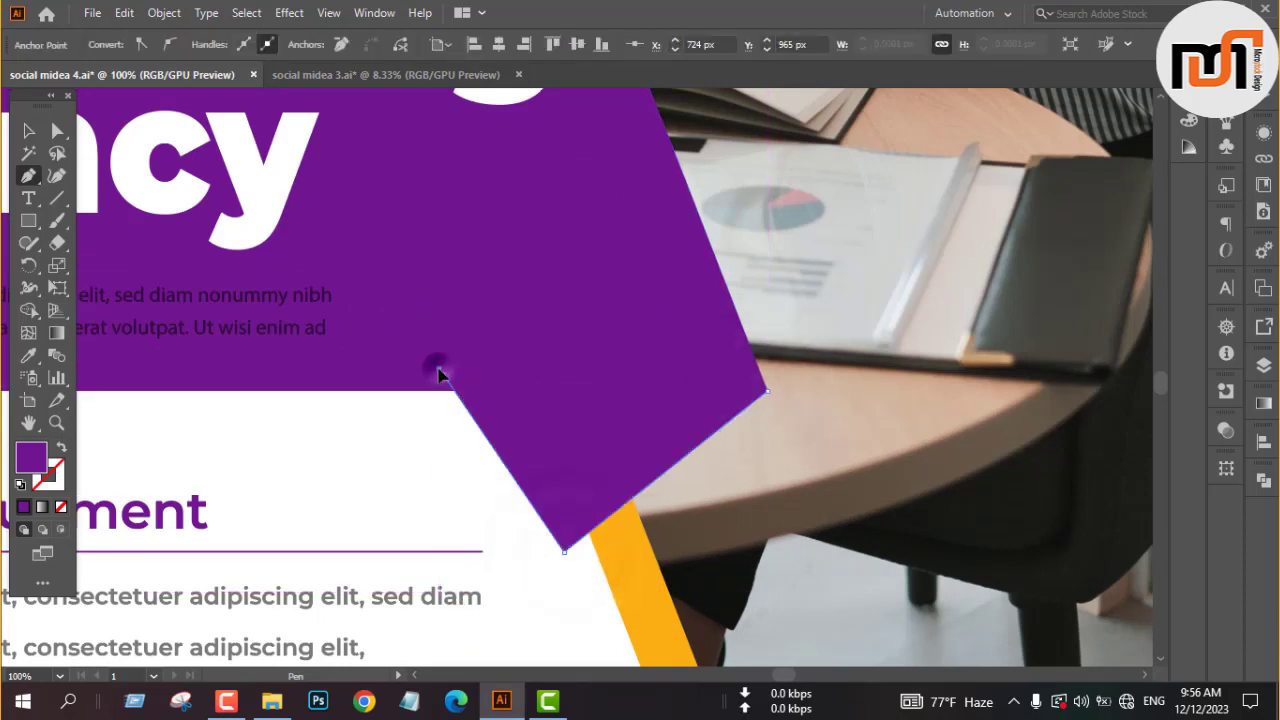
{"action": "left_click", "coordinate": [696, 330]}
{"action": "left_click", "coordinate": [767, 391]}
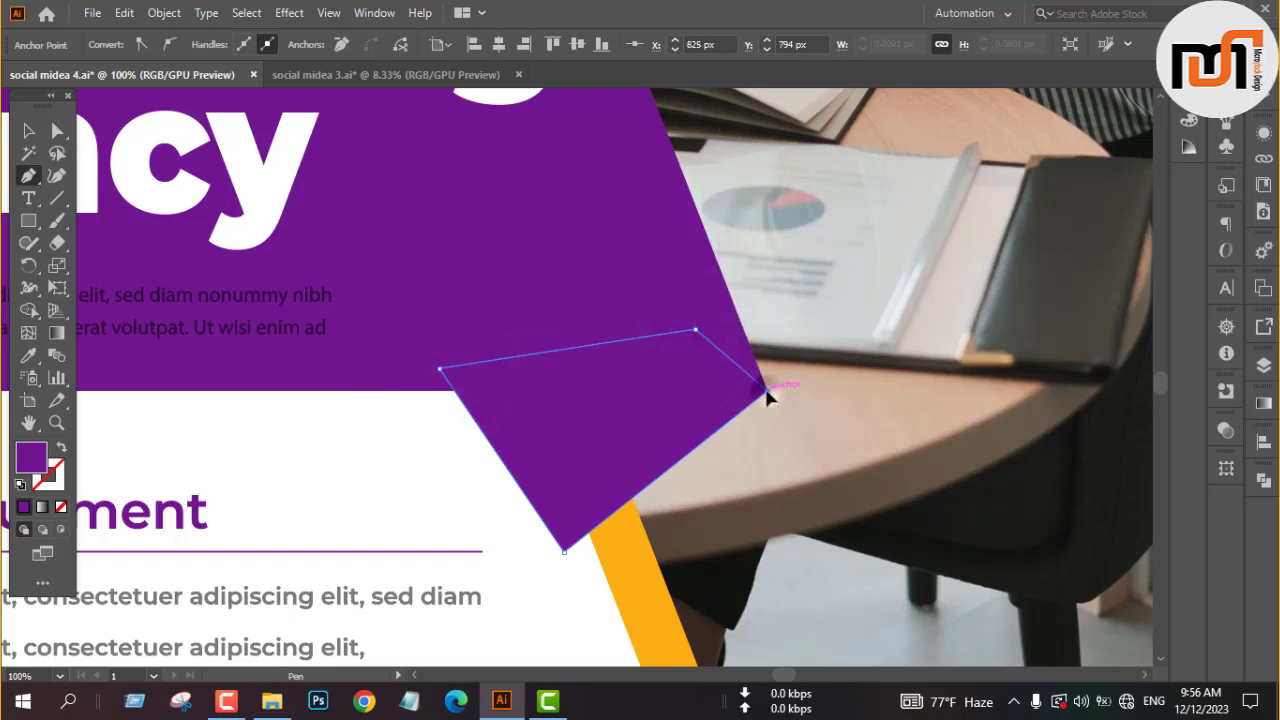
{"action": "key", "text": "v"}
- Fill the four-sided fold shape with a darker, less saturated purple
{"action": "scroll", "coordinate": [641, 345], "scroll_direction": "down", "scroll_amount": 4}
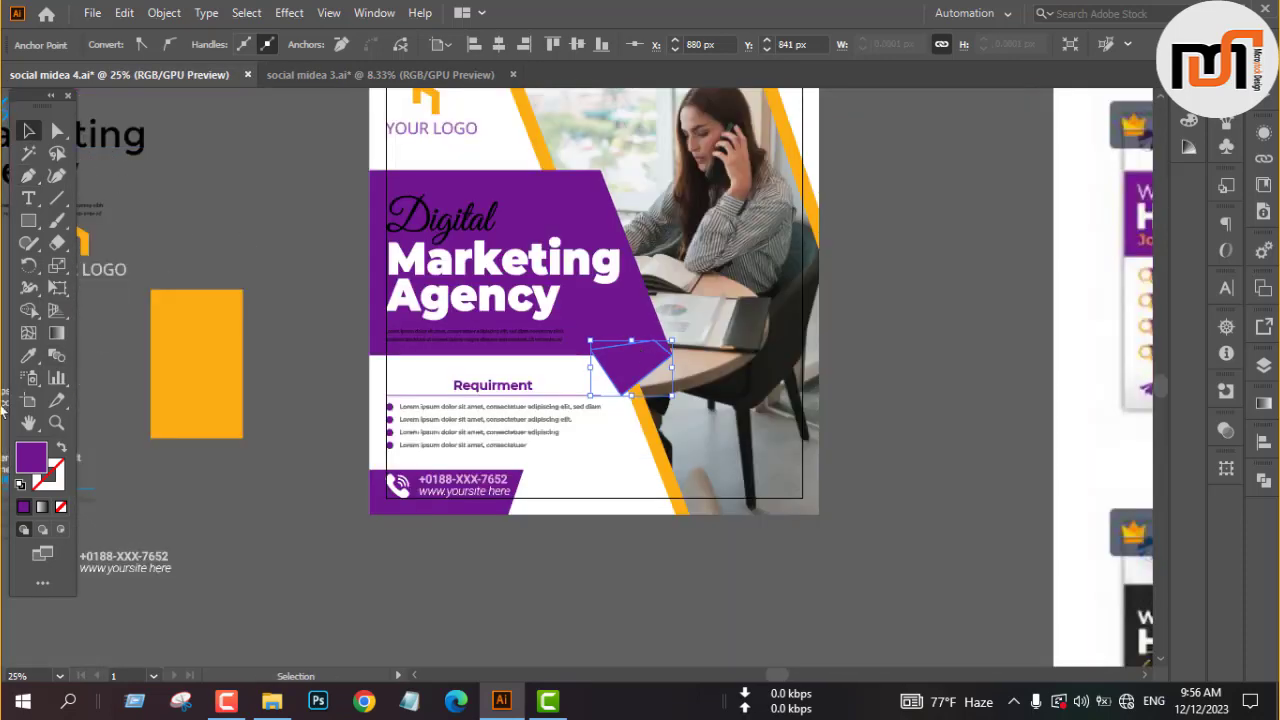
{"action": "double_click", "coordinate": [38, 461]}
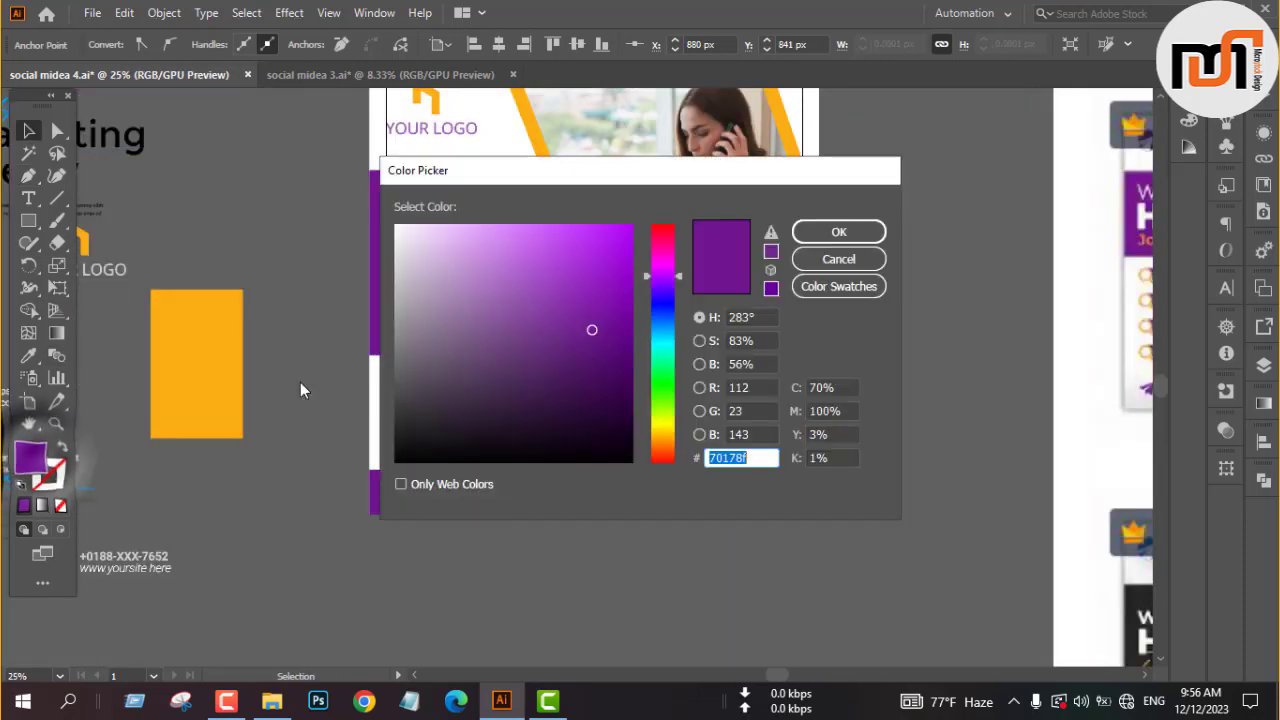
{"action": "left_click", "coordinate": [558, 375]}
{"action": "left_click", "coordinate": [838, 232]}
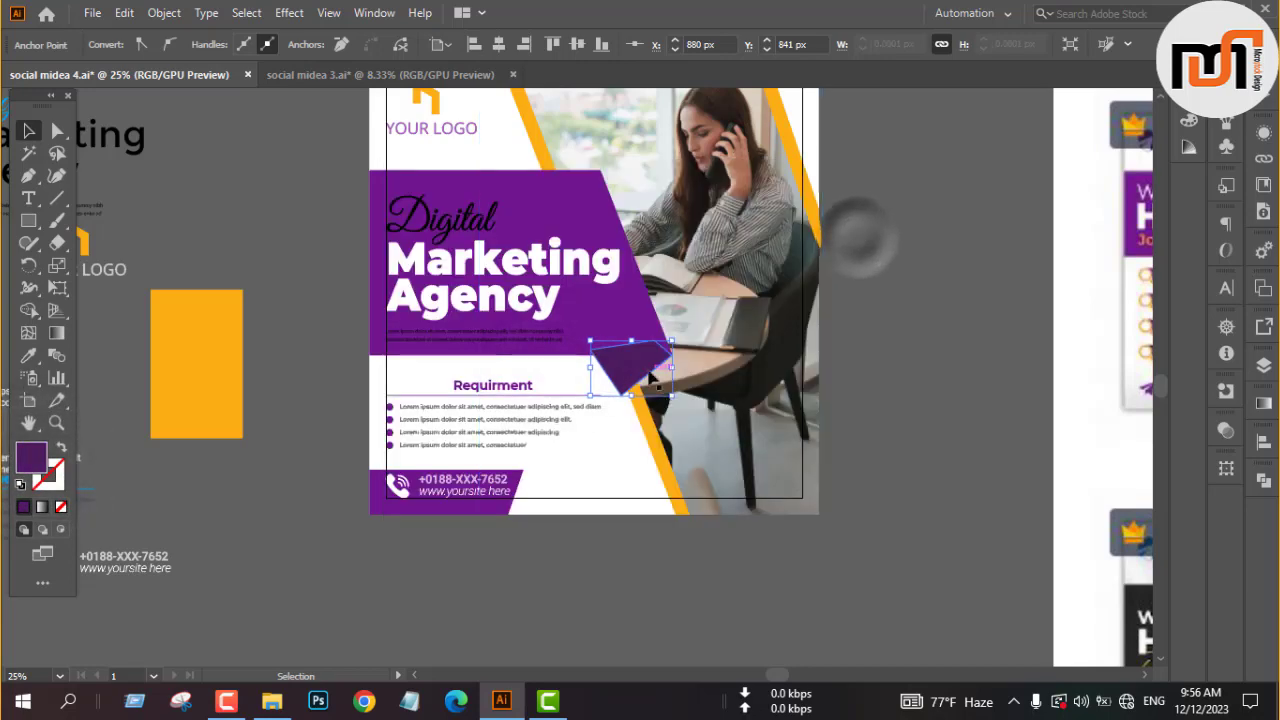
- Send the dark purple four-sided fold shape backward behind the purple headline block, then deselect it
{"action": "scroll", "coordinate": [630, 360], "scroll_direction": "up", "scroll_amount": 3}
{"action": "key", "text": "a"}
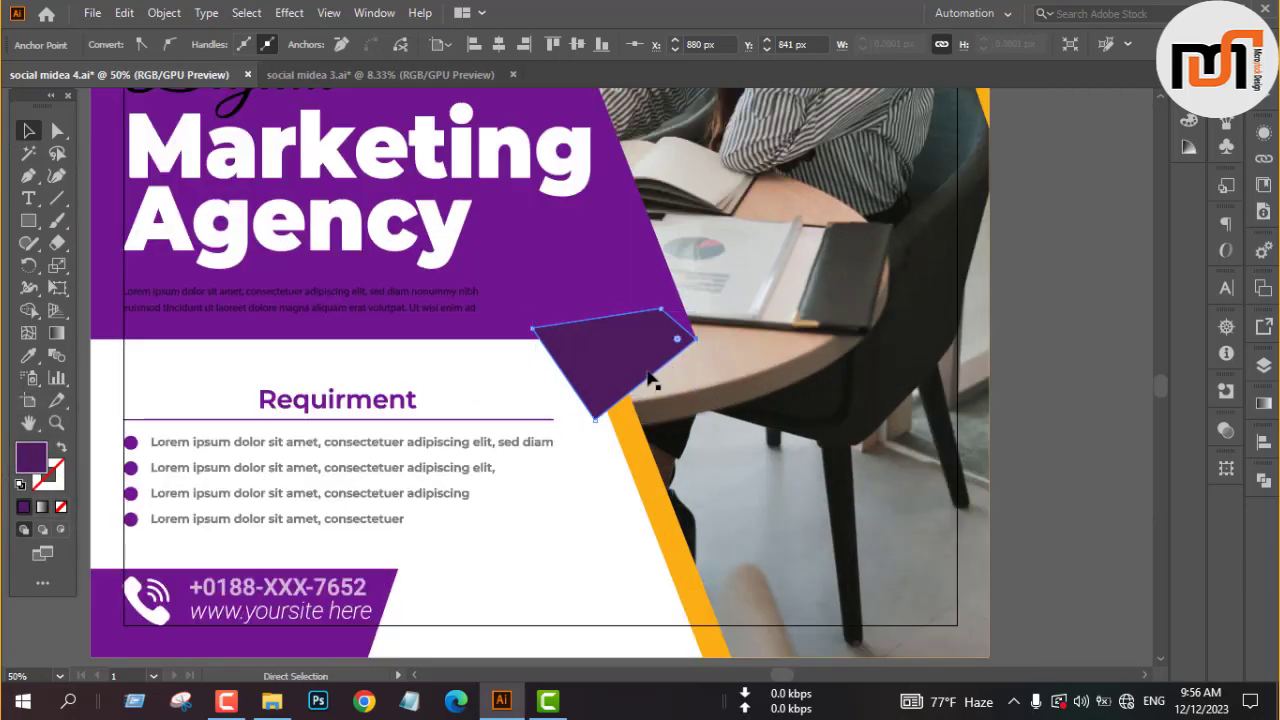
{"action": "key", "text": "v"}
{"action": "key", "text": "ctrl+bracketleft"}
{"action": "scroll", "coordinate": [630, 378], "scroll_direction": "down", "scroll_amount": 3}
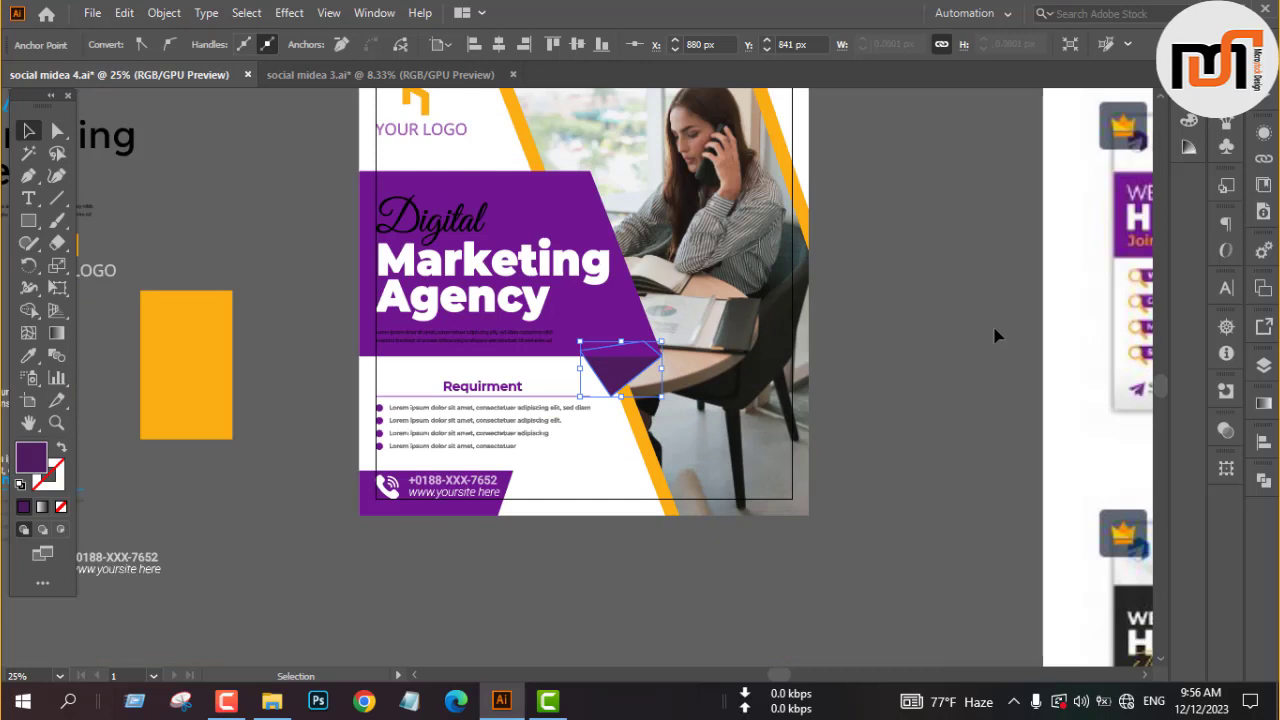
{"action": "left_click", "coordinate": [877, 351]}
- Draw a closed dark purple triangular fold with the Pen tool from the contact bar's upper-right corner, rising above its top edge, then deselect it
{"action": "scroll", "coordinate": [880, 356], "scroll_direction": "up", "scroll_amount": 2}
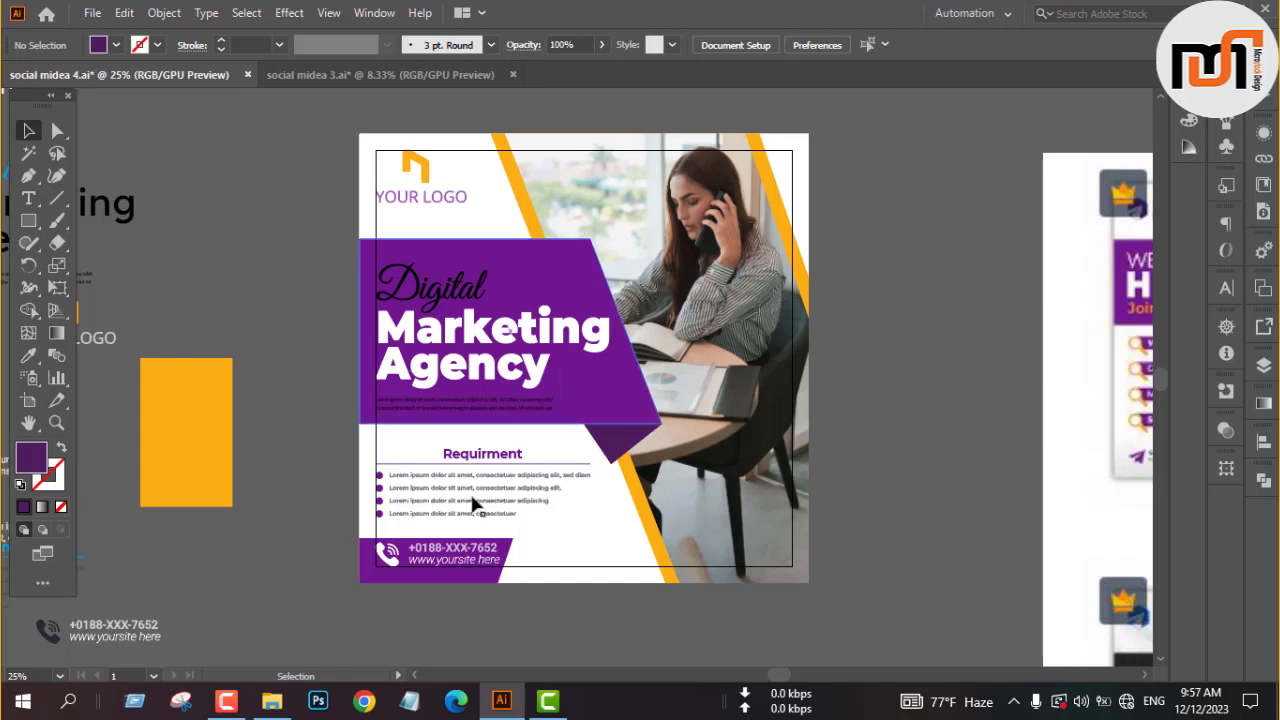
{"action": "scroll", "coordinate": [487, 551], "scroll_direction": "up", "scroll_amount": 2}
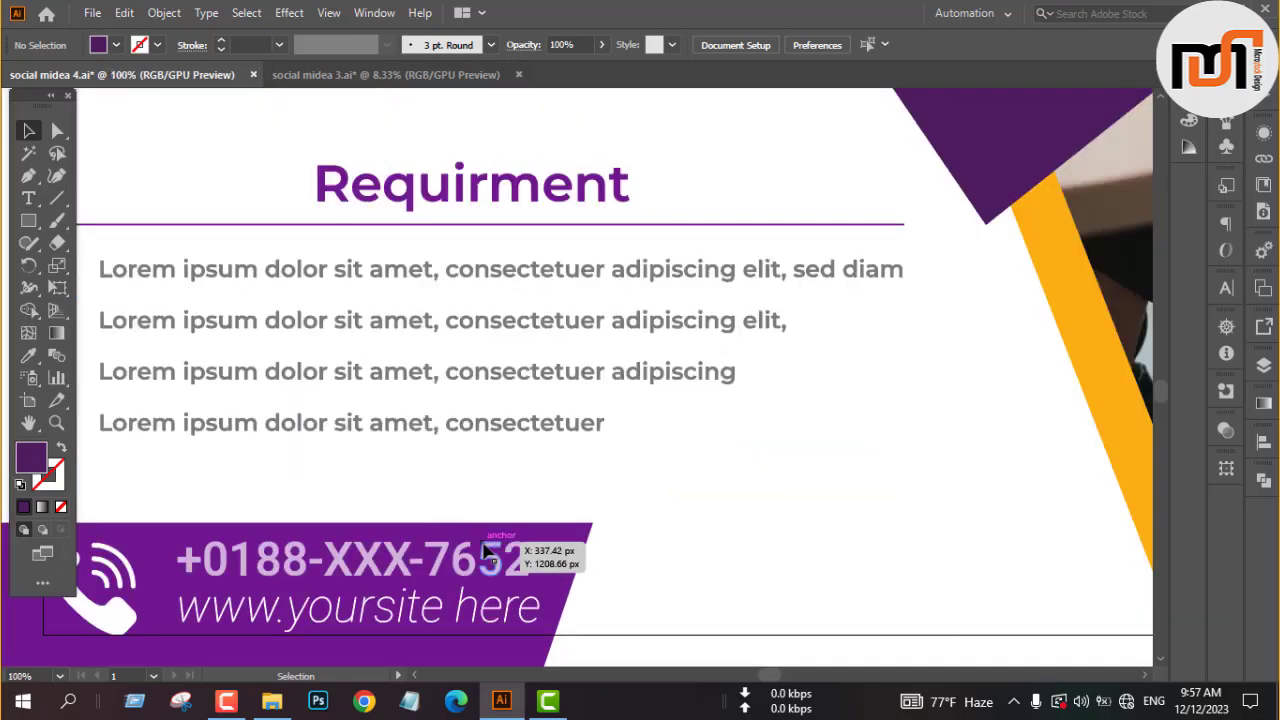
{"action": "key", "text": "p"}
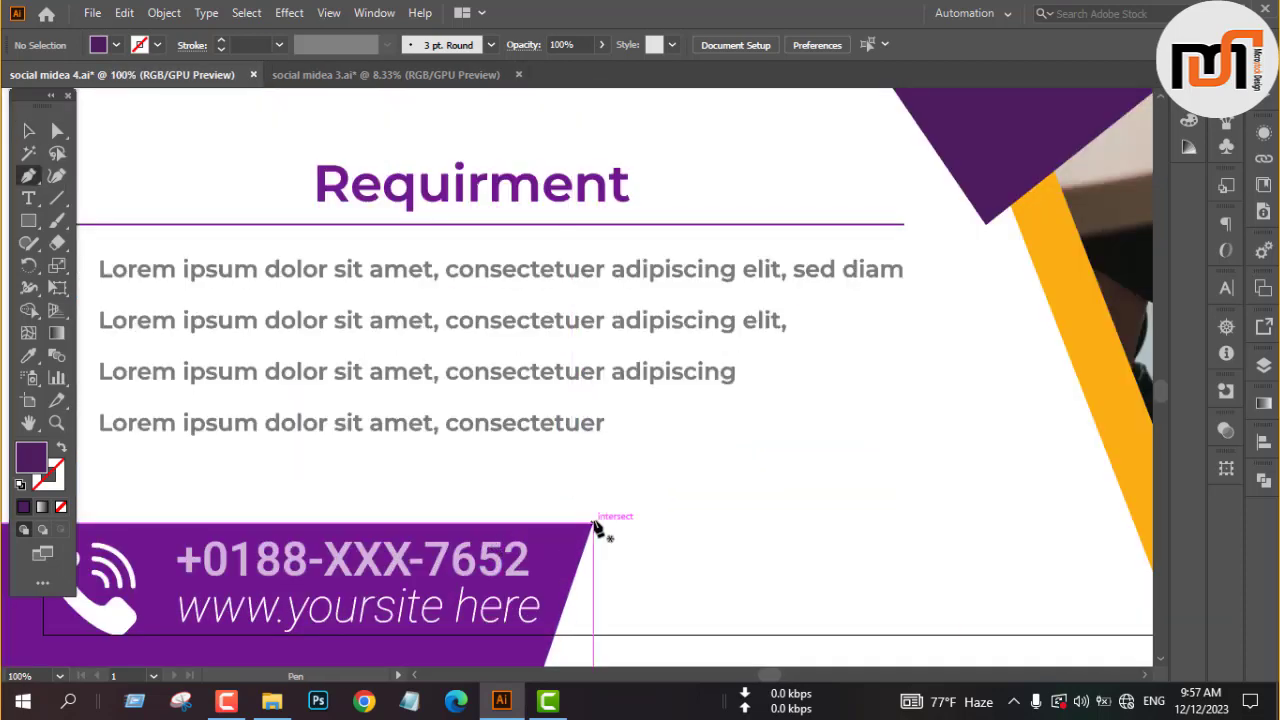
{"action": "left_click", "coordinate": [594, 522]}
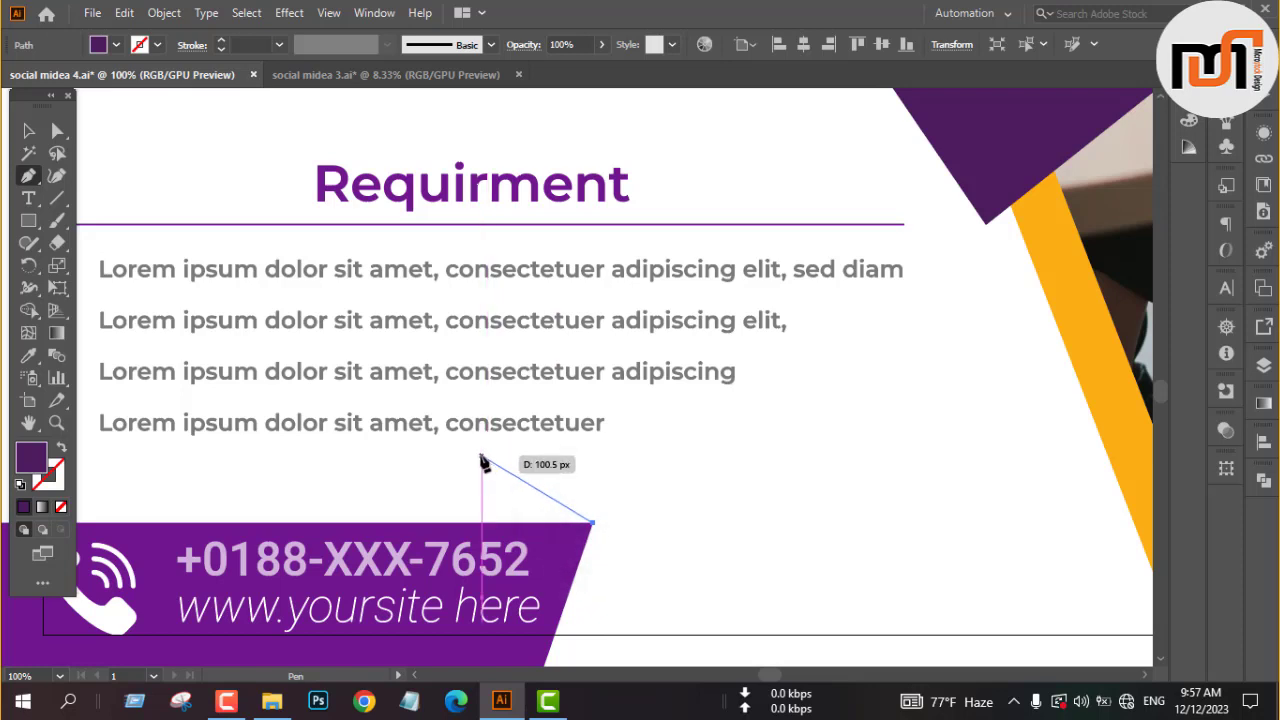
{"action": "left_click", "coordinate": [481, 457]}
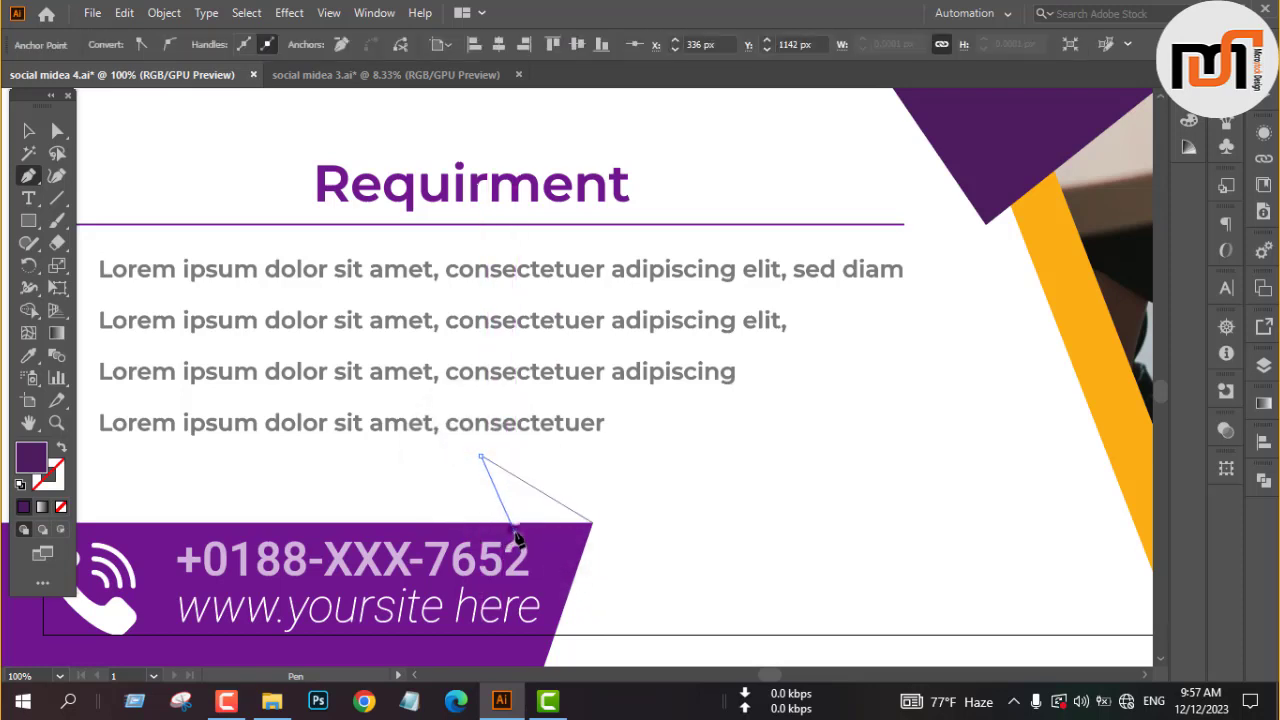
{"action": "left_click", "coordinate": [514, 530]}
{"action": "left_click", "coordinate": [594, 522]}
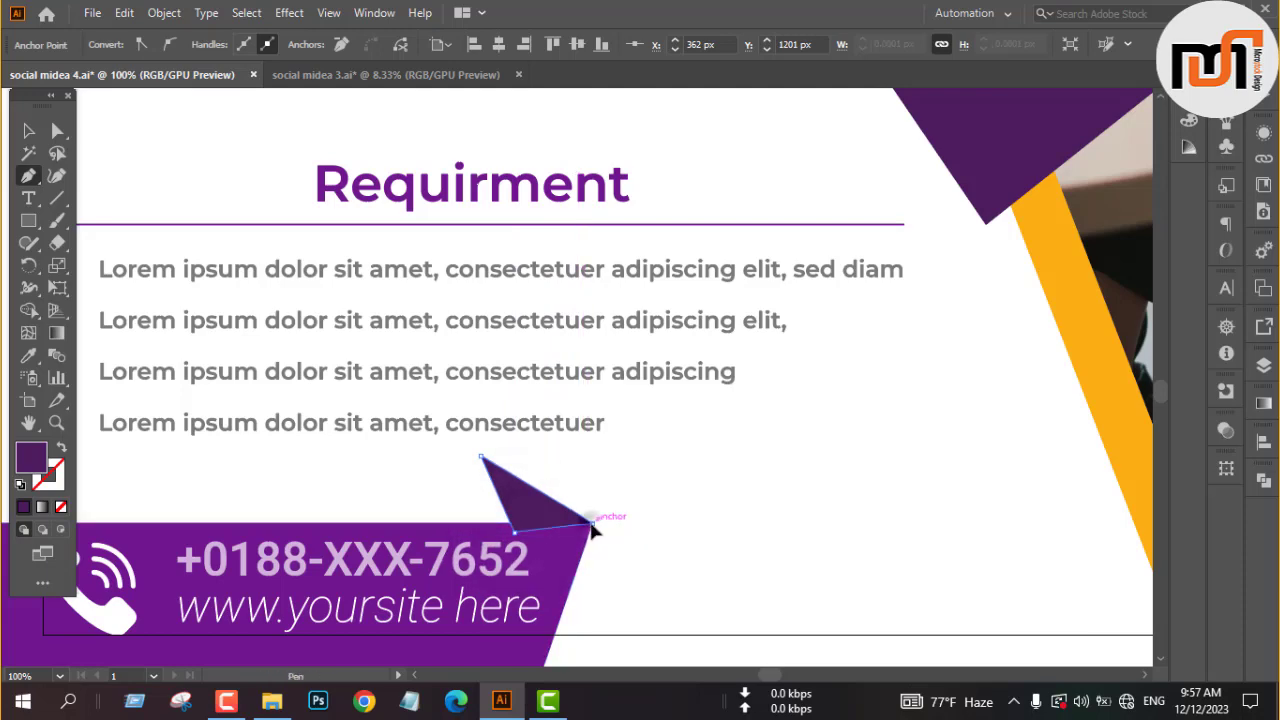
{"action": "key", "text": "v"}
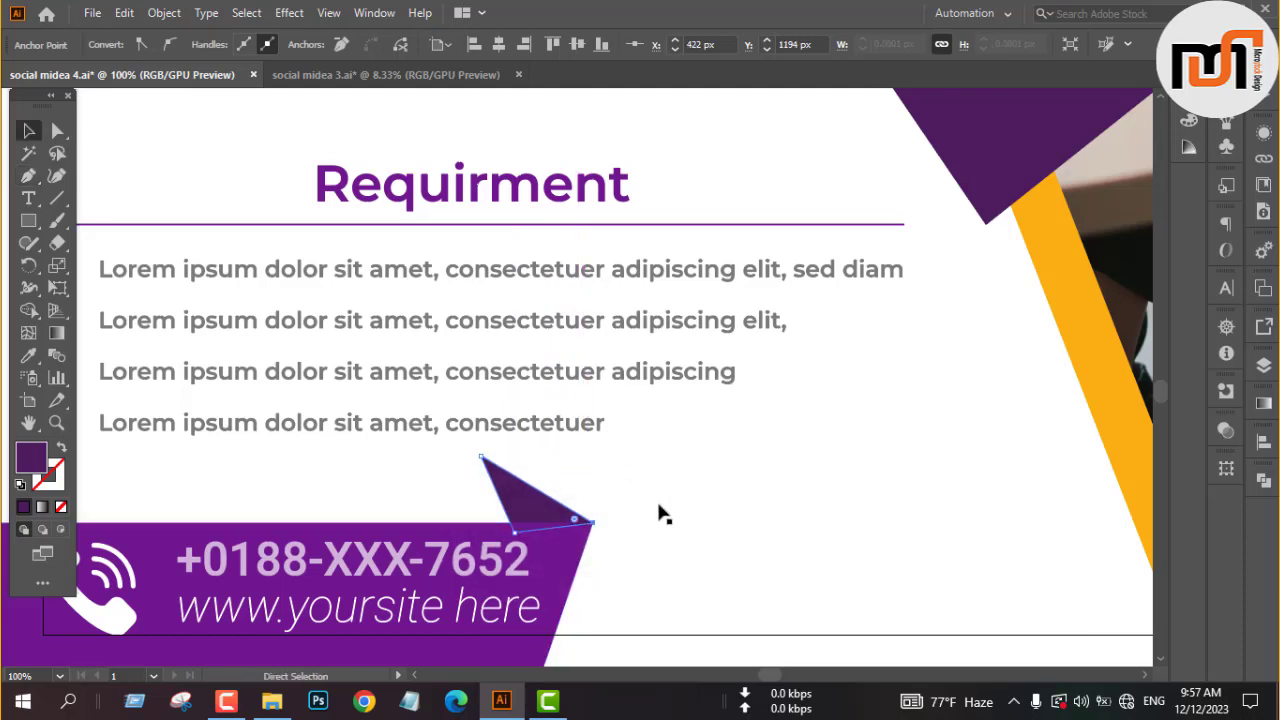
{"action": "key", "text": "ctrl+minus"}
{"action": "key", "text": "ctrl+minus"}
{"action": "left_click", "coordinate": [230, 455]}
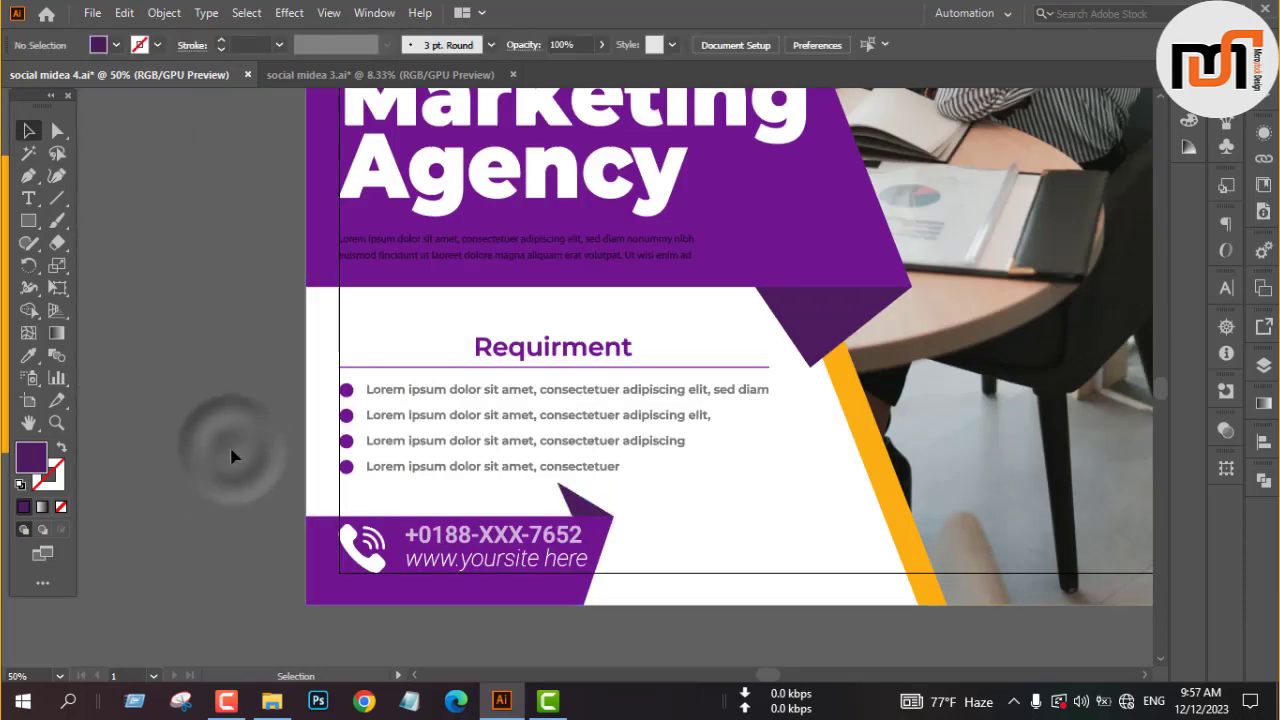
- Review the whole post at 33.33% zoom in full screen mode
{"action": "key", "text": "ctrl+minus"}
{"action": "scroll", "coordinate": [269, 462], "scroll_direction": "up", "scroll_amount": 2}
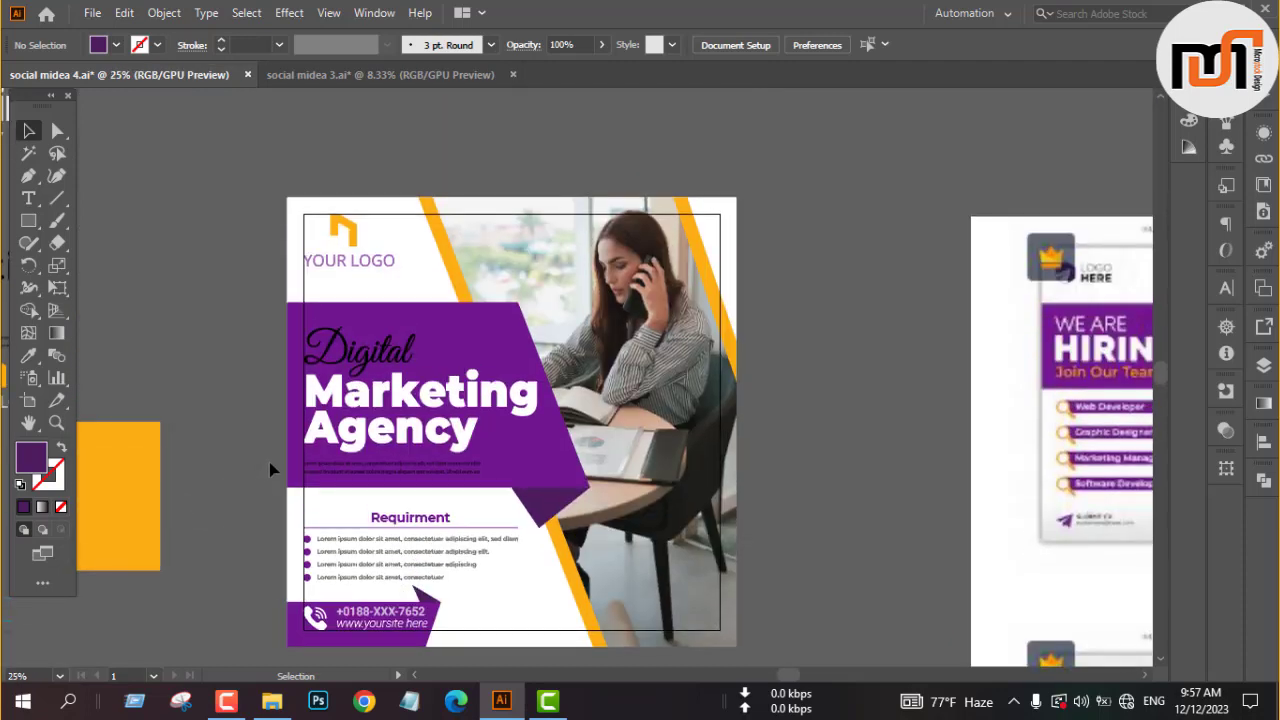
{"action": "scroll", "coordinate": [276, 462], "scroll_direction": "down", "scroll_amount": 2}
{"action": "scroll", "coordinate": [288, 458], "scroll_direction": "down", "scroll_amount": 1}
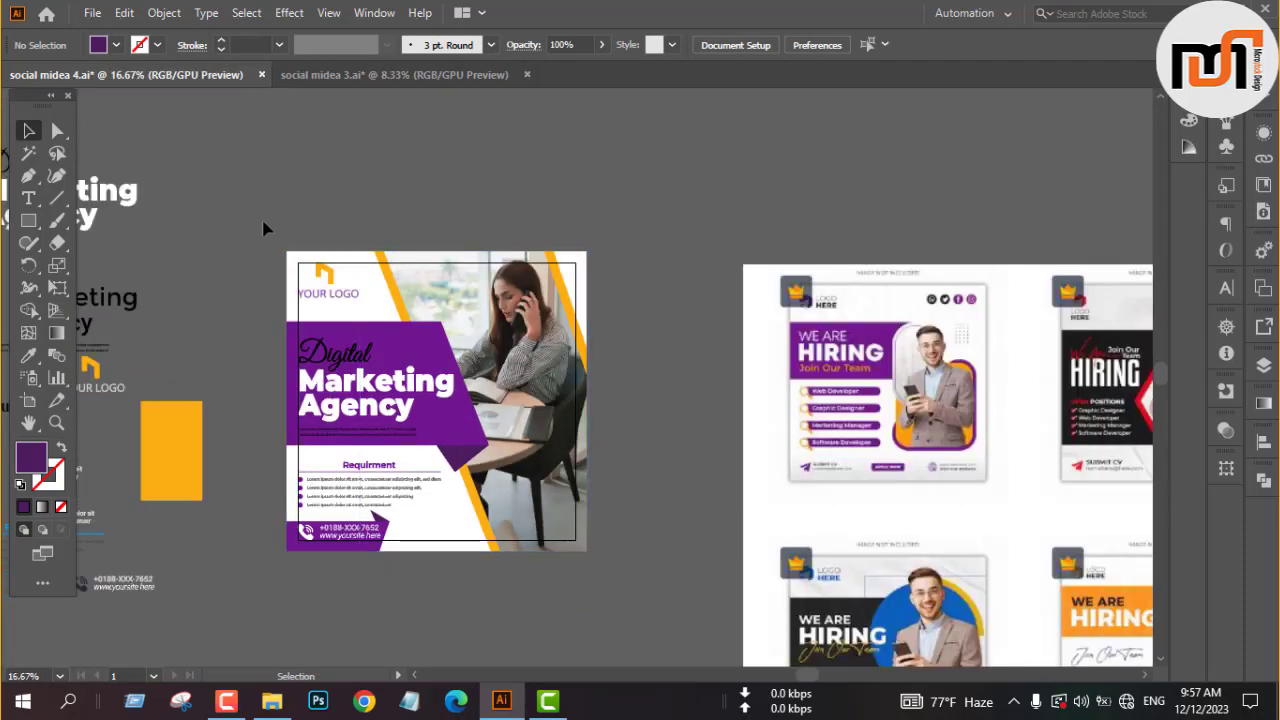
{"action": "scroll", "coordinate": [245, 224], "scroll_direction": "up", "scroll_amount": 1}
{"action": "scroll", "coordinate": [247, 228], "scroll_direction": "down", "scroll_amount": 3}
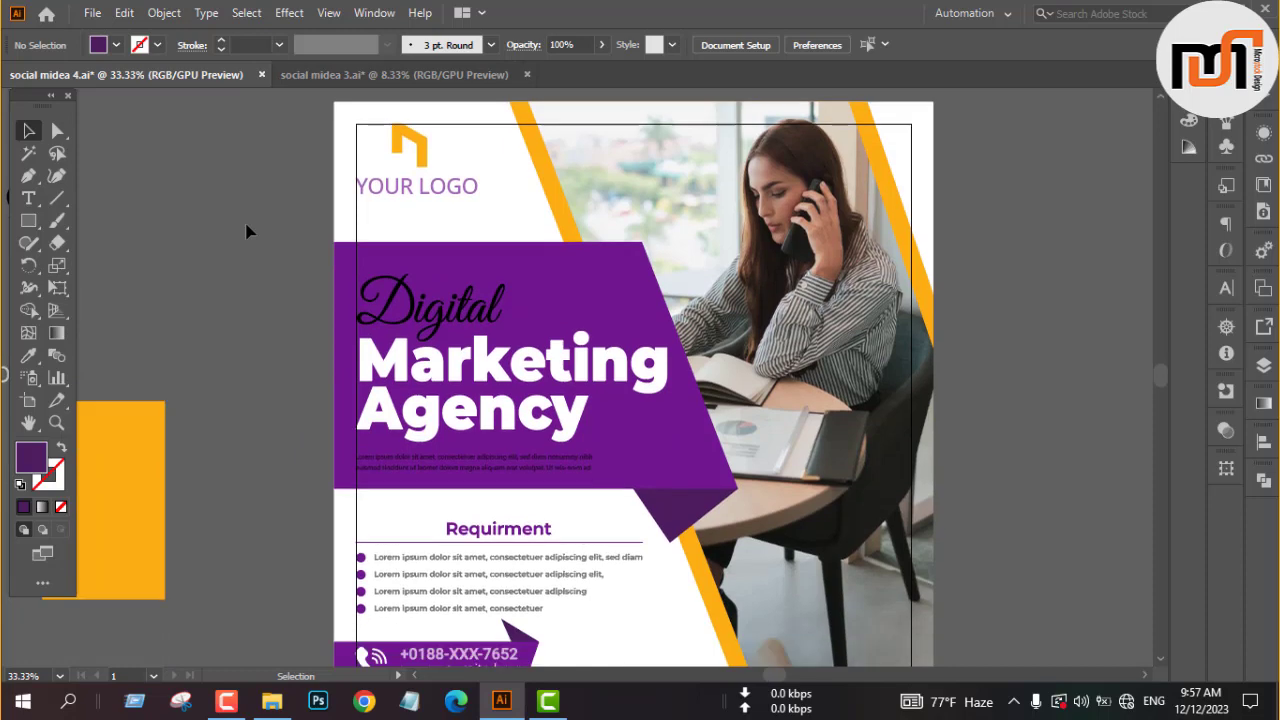
{"action": "key", "text": "f"}
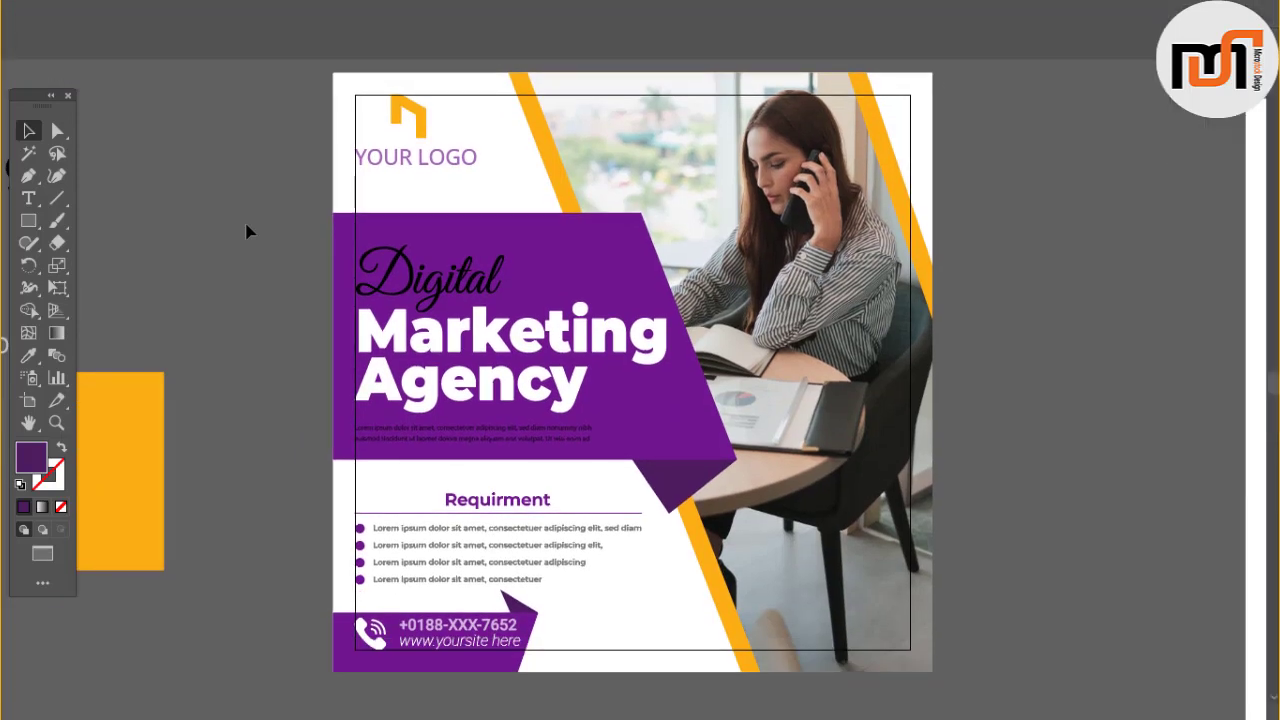